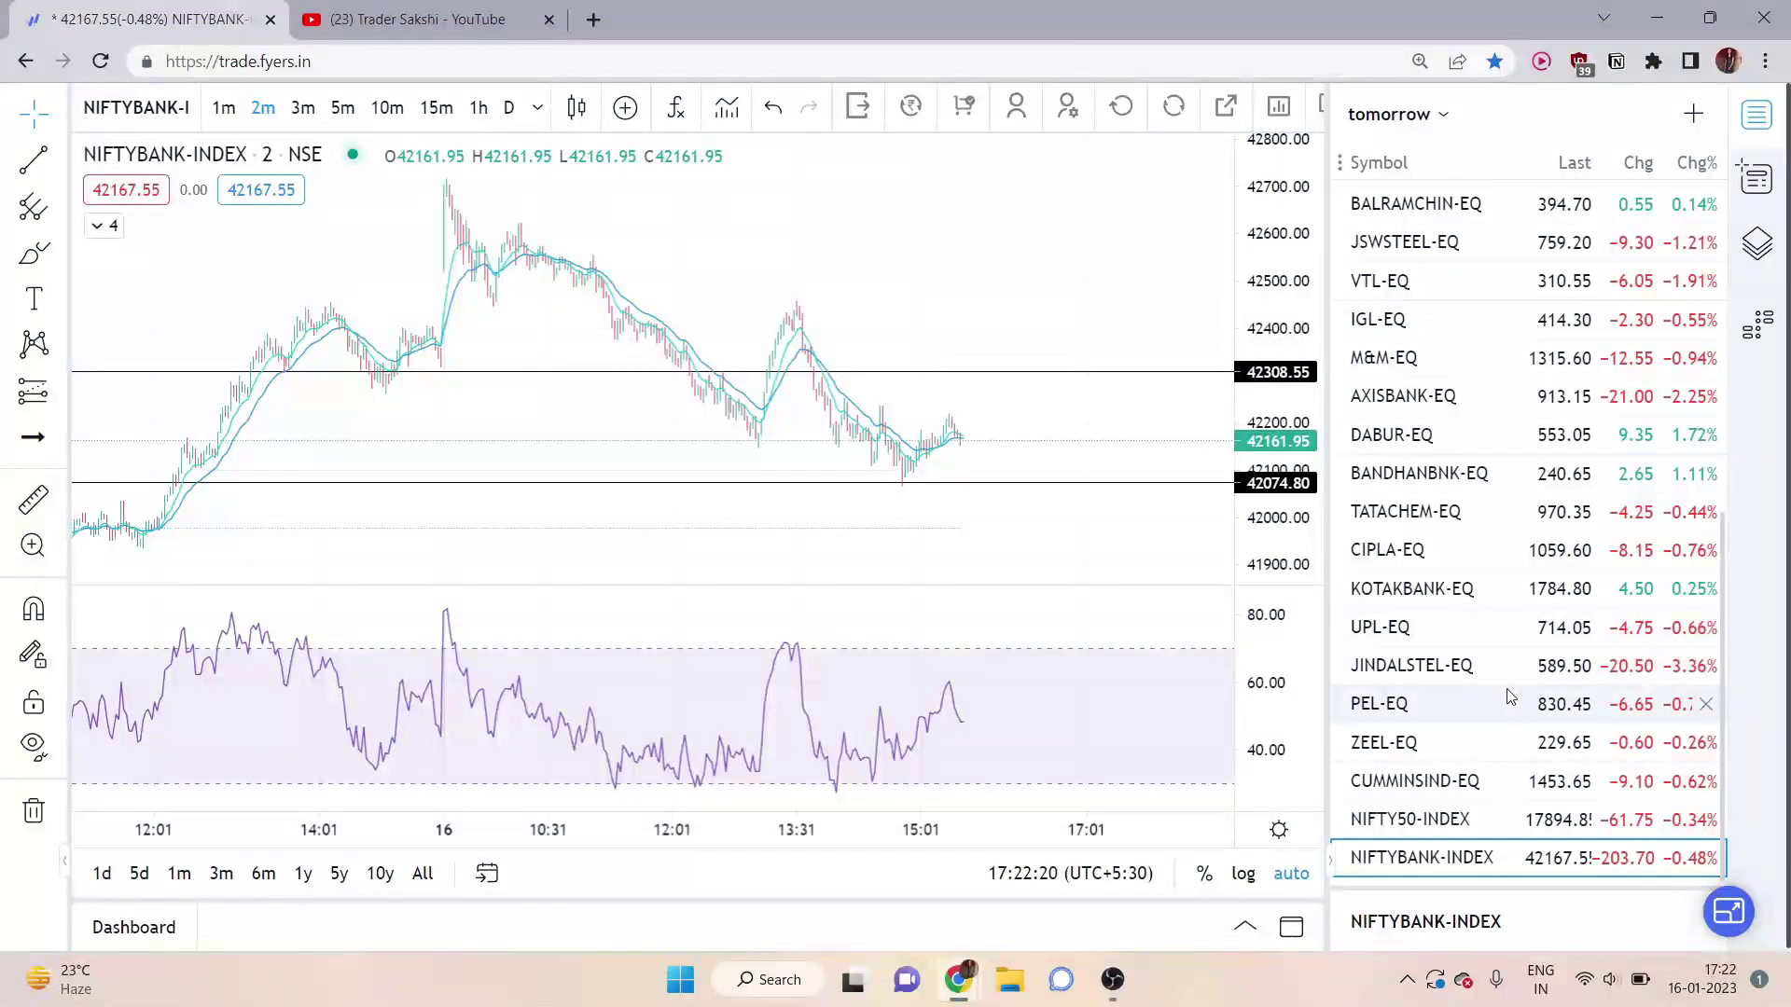
Step: Open the M&M-EQ chart from the tomorrow watchlist and bring the 16 Jan session into view
scroll(1511, 652, "up", 3)
left_click(1384, 473)
left_click_drag(432, 445, 745, 519)
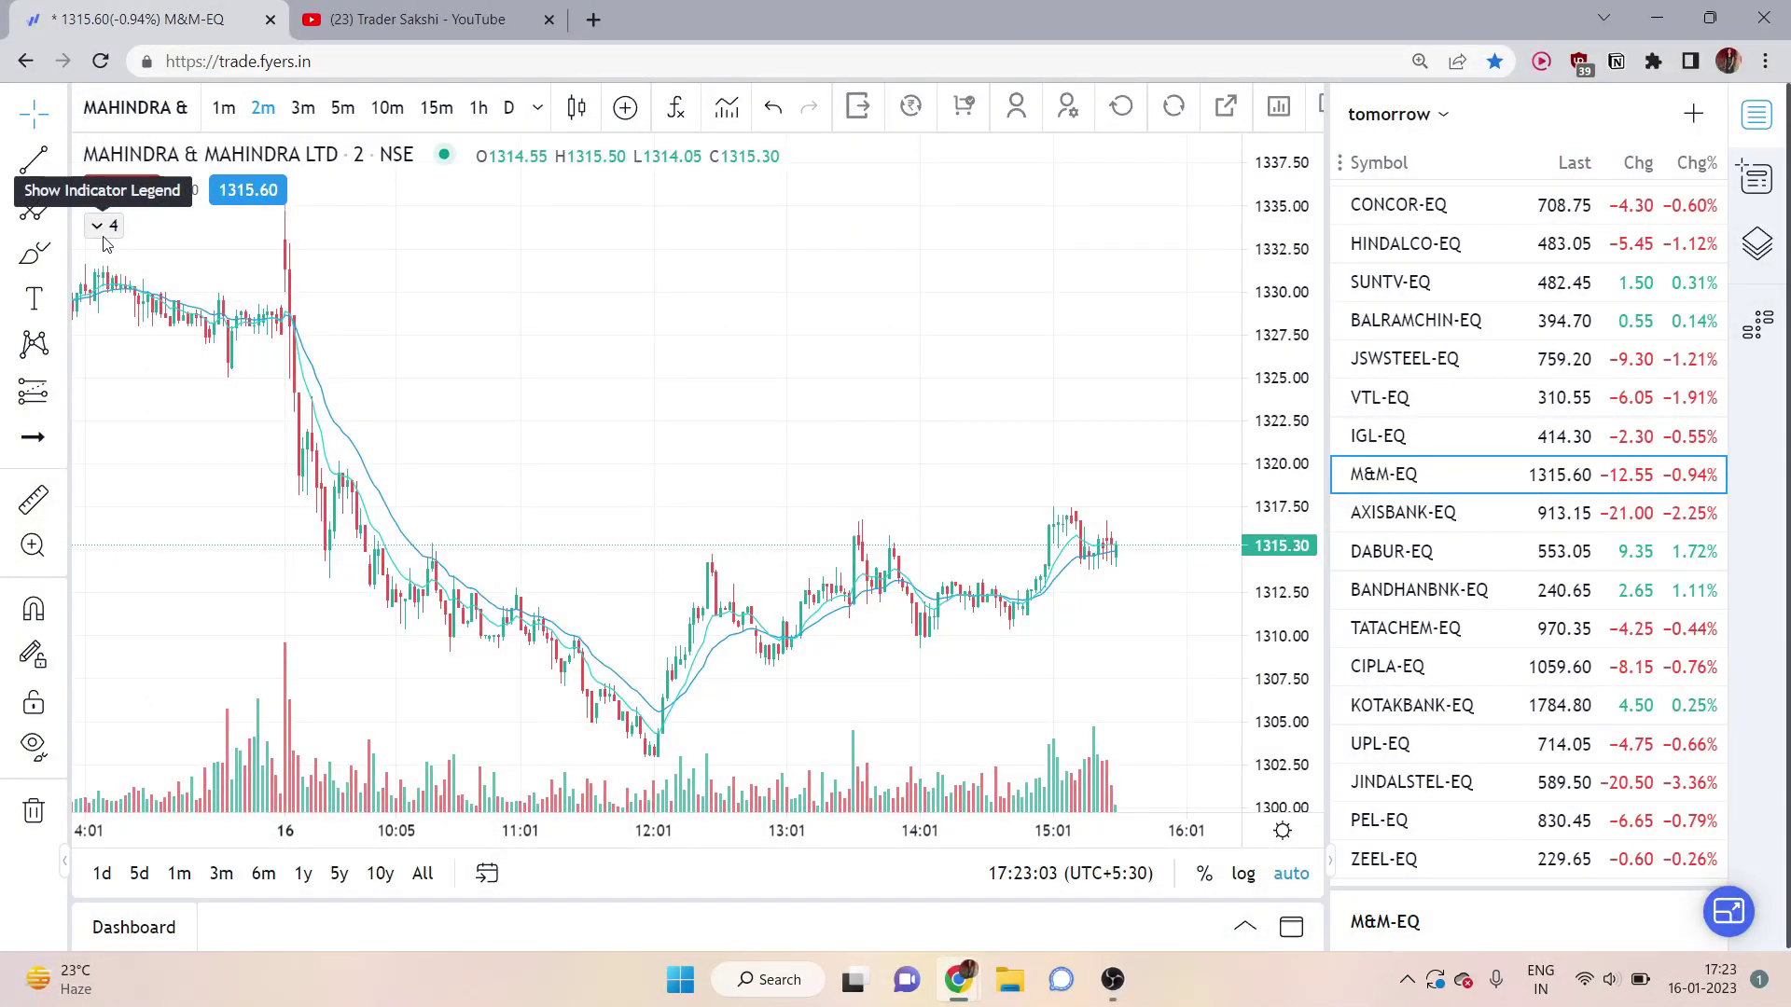
Step: Handwrite the note "1 EMA - 9,20" across the upper part of the M&M chart with the Brush tool
left_click(34, 253)
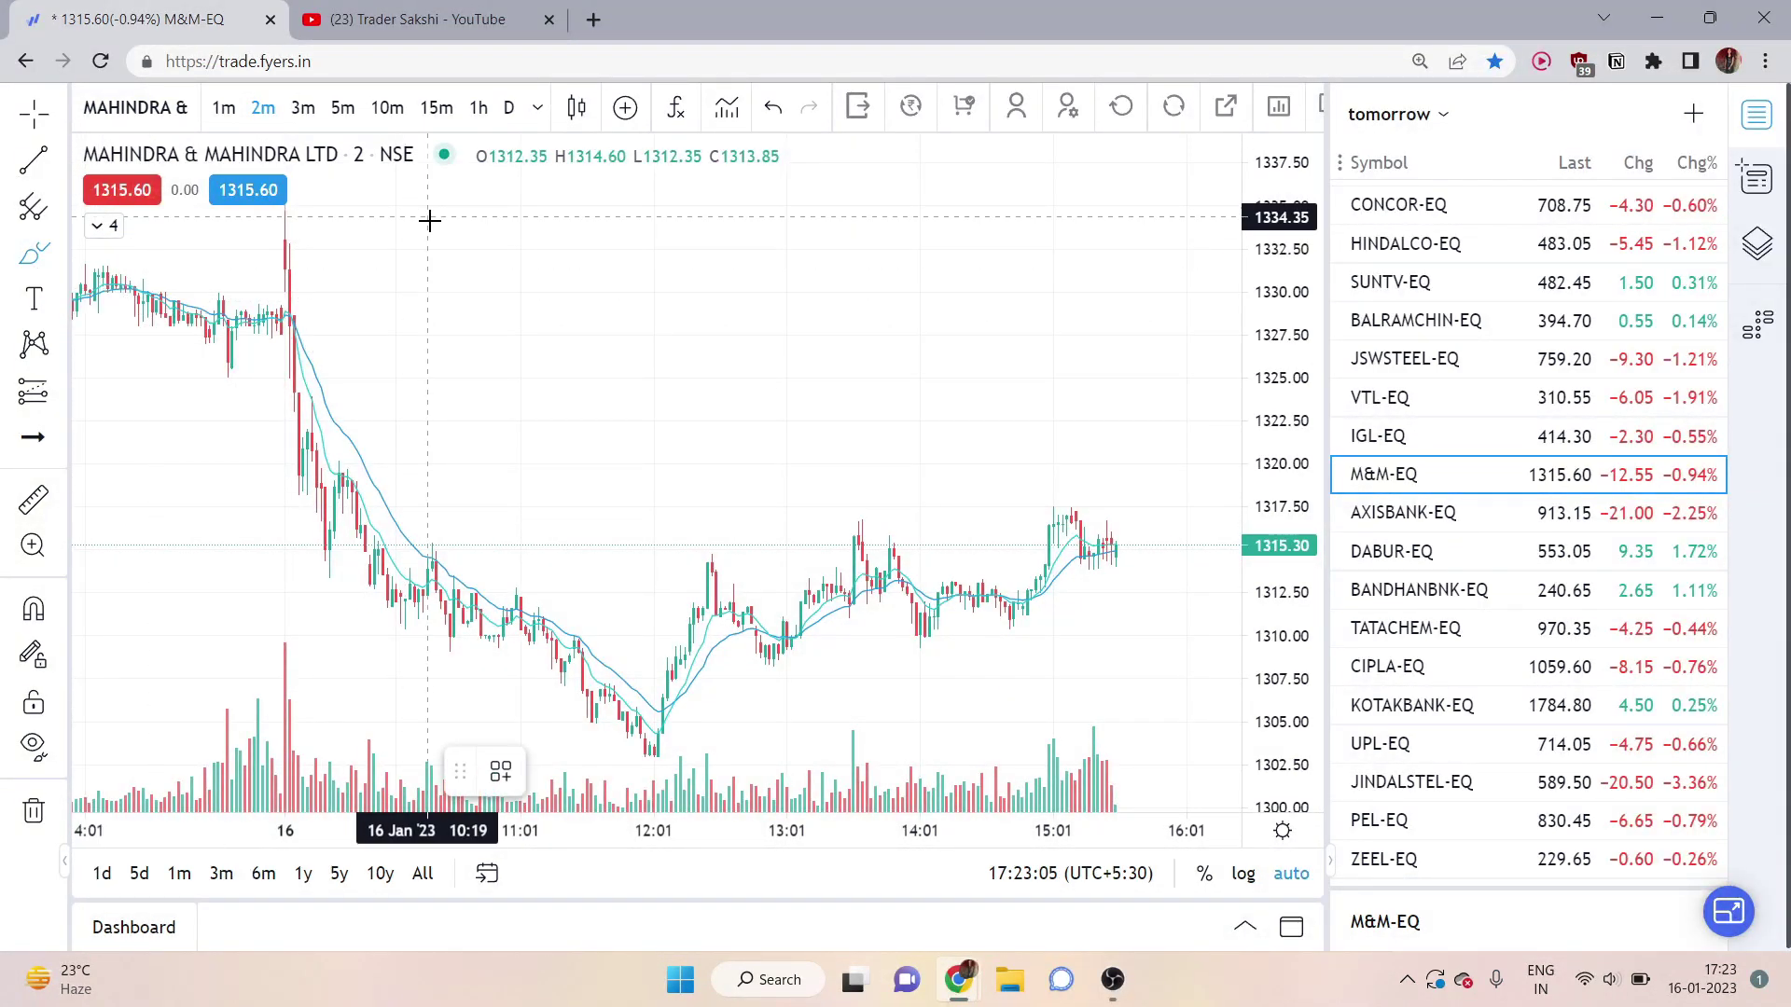
mouse_move(431, 215)
left_mouse_down()
mouse_move(431, 260)
mouse_move(405, 196)
mouse_move(451, 288)
mouse_move(450, 240)
mouse_move(499, 224)
mouse_move(508, 288)
mouse_move(554, 271)
mouse_move(578, 289)
left_mouse_up()
mouse_move(560, 226)
left_mouse_down()
mouse_move(562, 204)
mouse_move(606, 226)
mouse_move(636, 288)
left_mouse_up()
left_click_drag(647, 210, 654, 315)
mouse_move(641, 250)
left_mouse_down()
mouse_move(639, 211)
mouse_move(692, 301)
mouse_move(734, 258)
left_mouse_up()
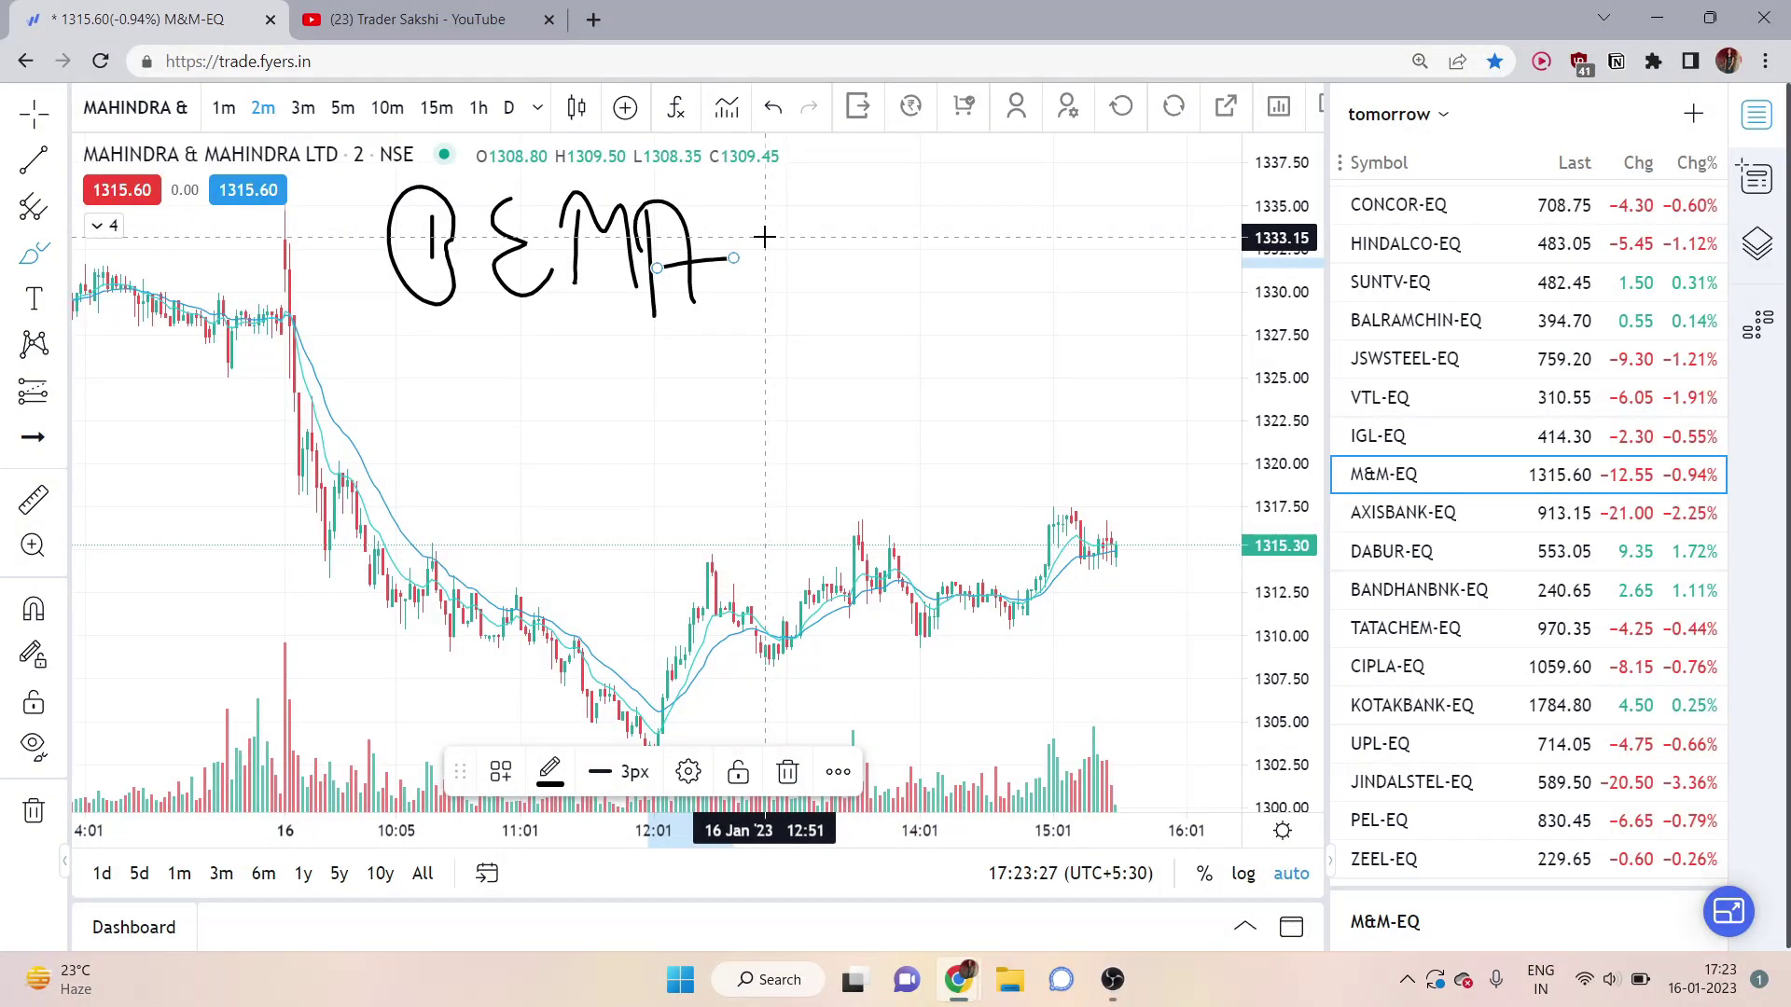
left_click_drag(771, 243, 842, 244)
mouse_move(937, 205)
left_mouse_down()
mouse_move(898, 234)
mouse_move(940, 213)
mouse_move(934, 275)
mouse_move(830, 264)
left_mouse_up()
left_click_drag(970, 278, 970, 297)
mouse_move(998, 217)
left_mouse_down()
mouse_move(1046, 277)
mouse_move(1080, 222)
left_mouse_up()
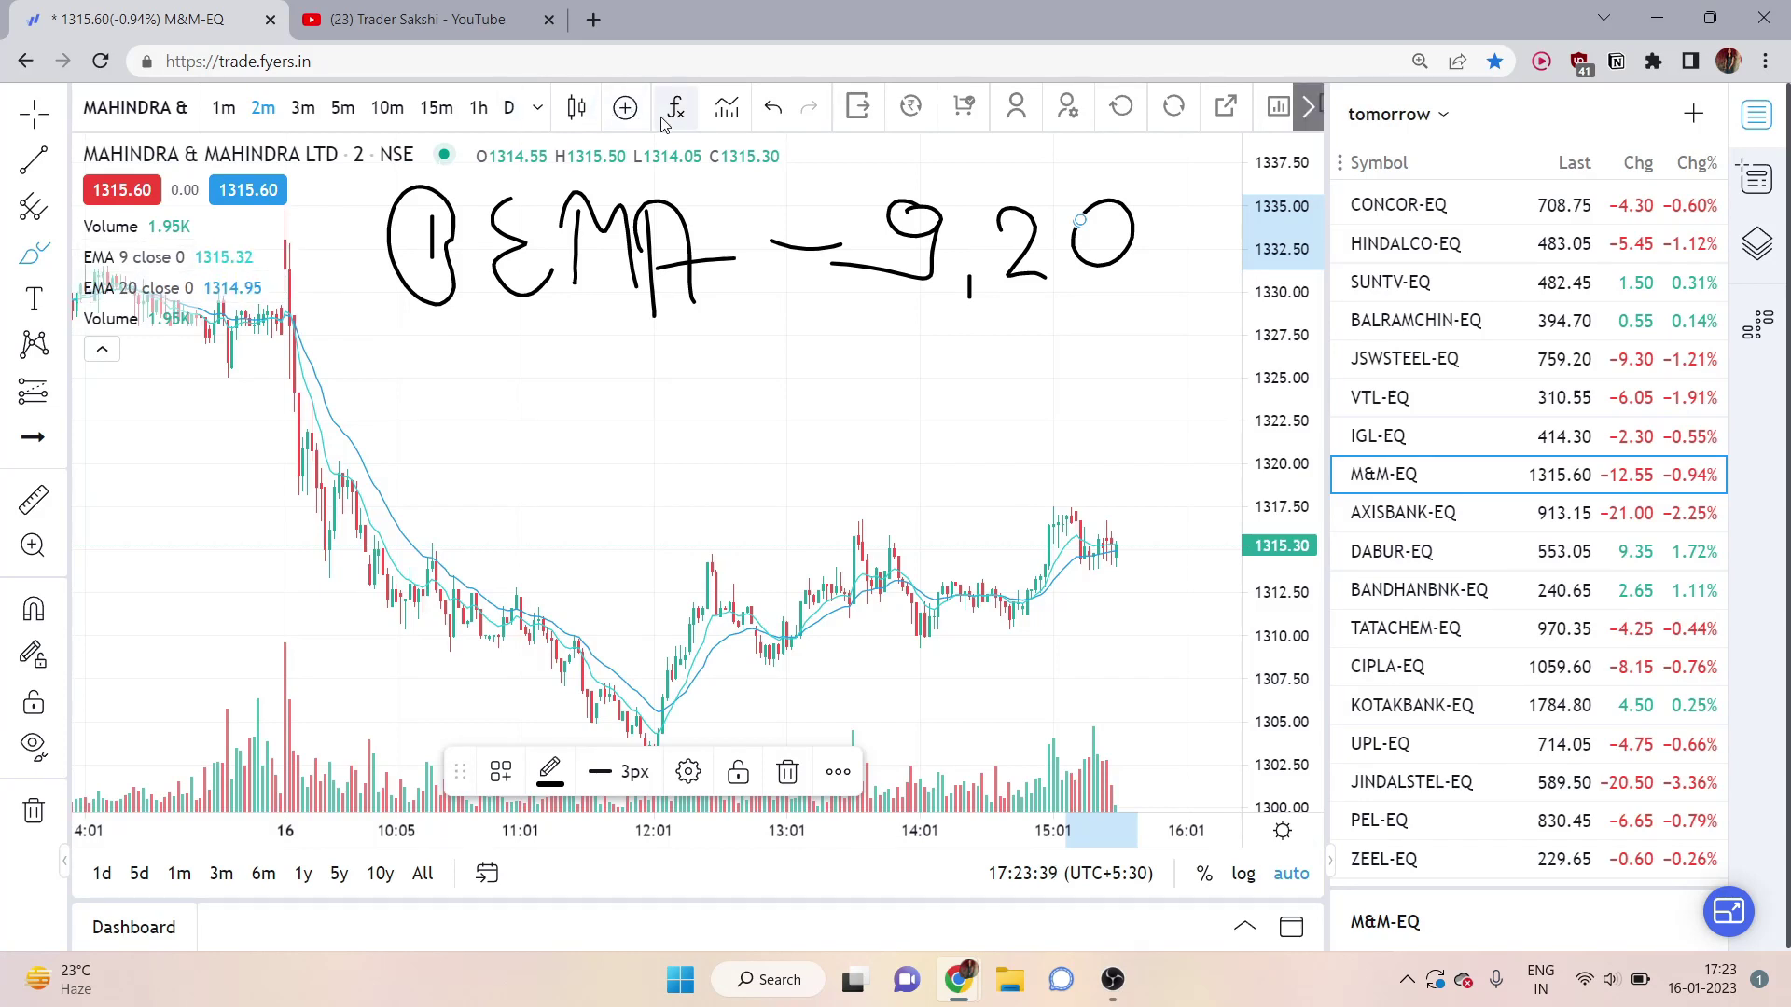
Step: Handwrite "2 Candle -" and "3 Volume" below the EMA note, and clear all handwritten notes from the chart
left_click(102, 350)
mouse_move(401, 365)
left_mouse_down()
mouse_move(438, 387)
mouse_move(444, 421)
mouse_move(466, 331)
mouse_move(444, 431)
mouse_move(486, 361)
mouse_move(547, 319)
mouse_move(565, 404)
mouse_move(596, 390)
mouse_move(625, 428)
mouse_move(701, 446)
left_mouse_up()
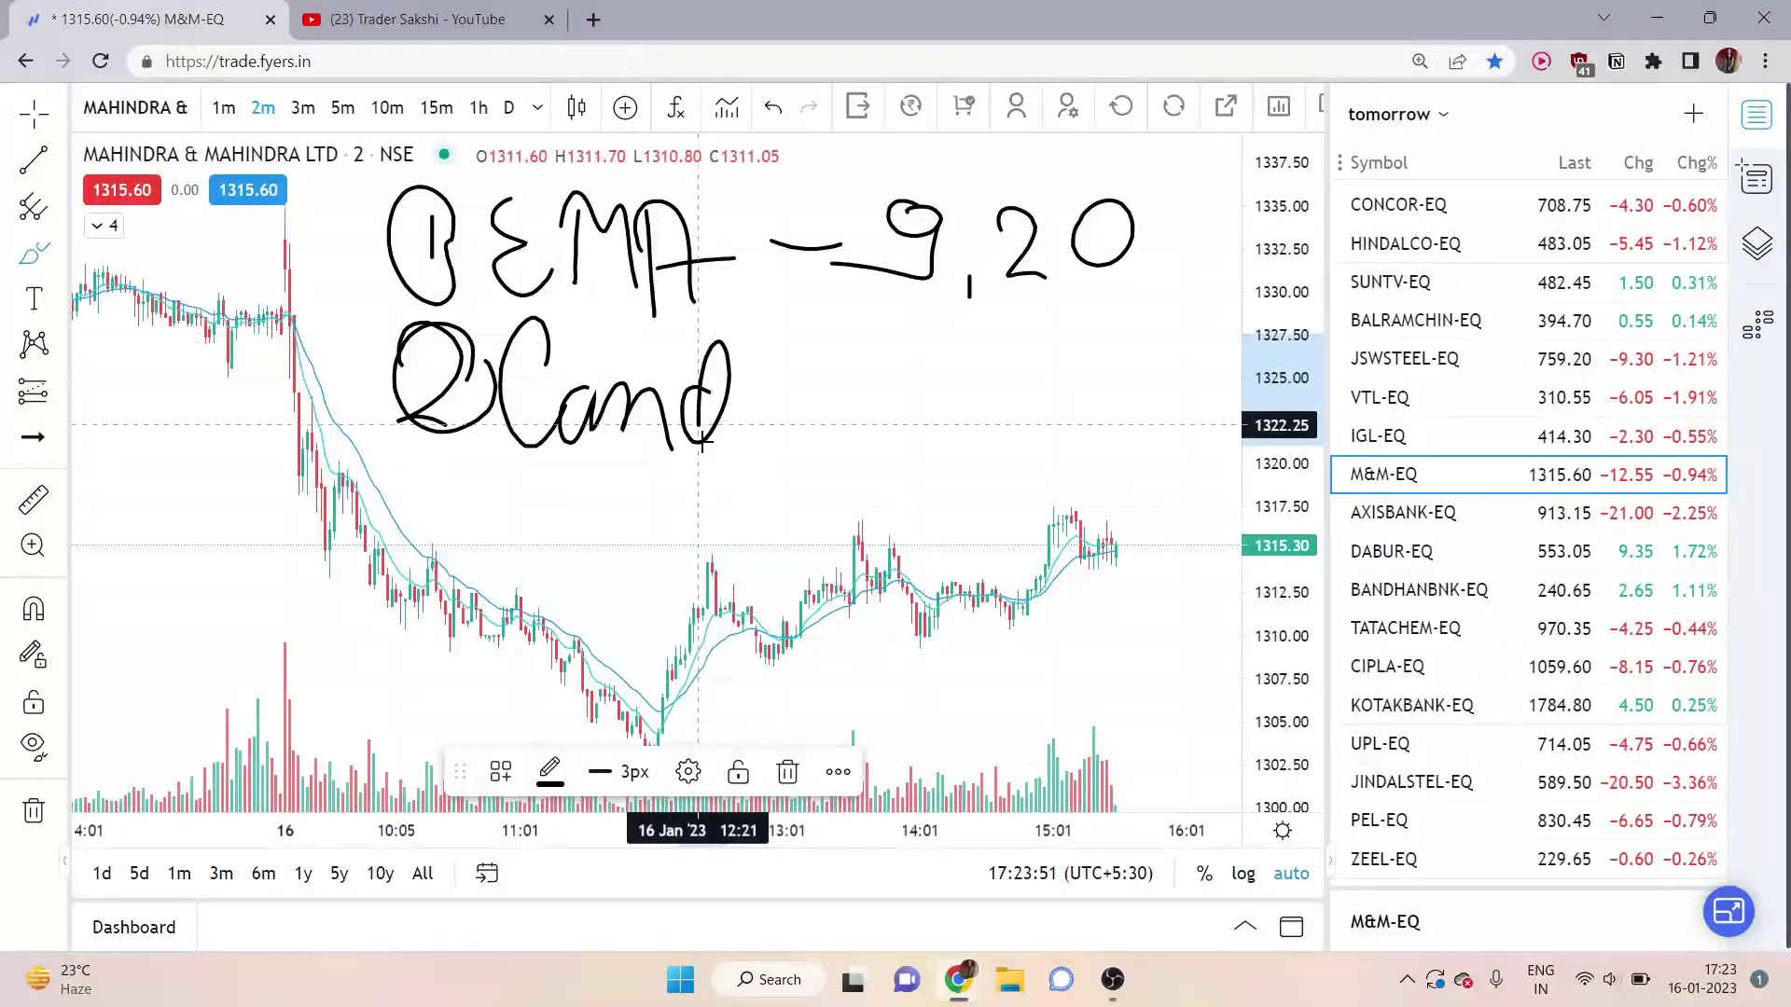
mouse_move(763, 345)
left_mouse_down()
mouse_move(770, 453)
mouse_move(796, 408)
mouse_move(788, 423)
mouse_move(831, 441)
mouse_move(924, 417)
left_mouse_up()
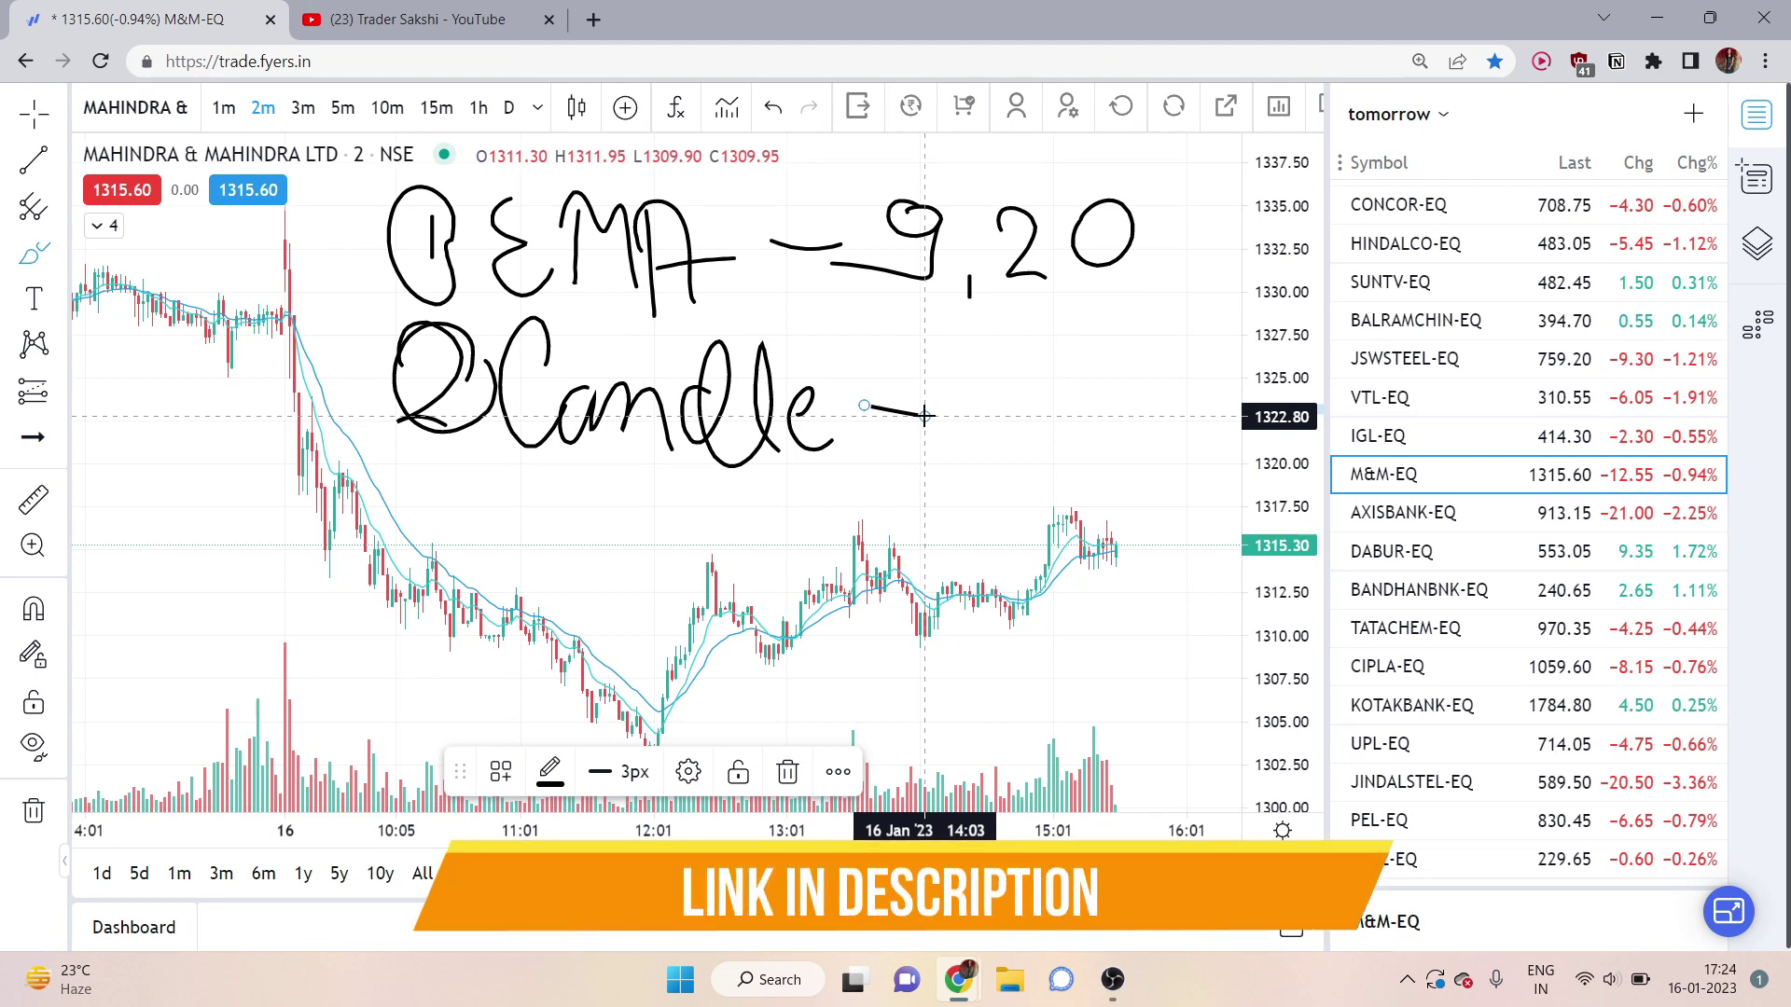
left_click_drag(924, 417, 924, 417)
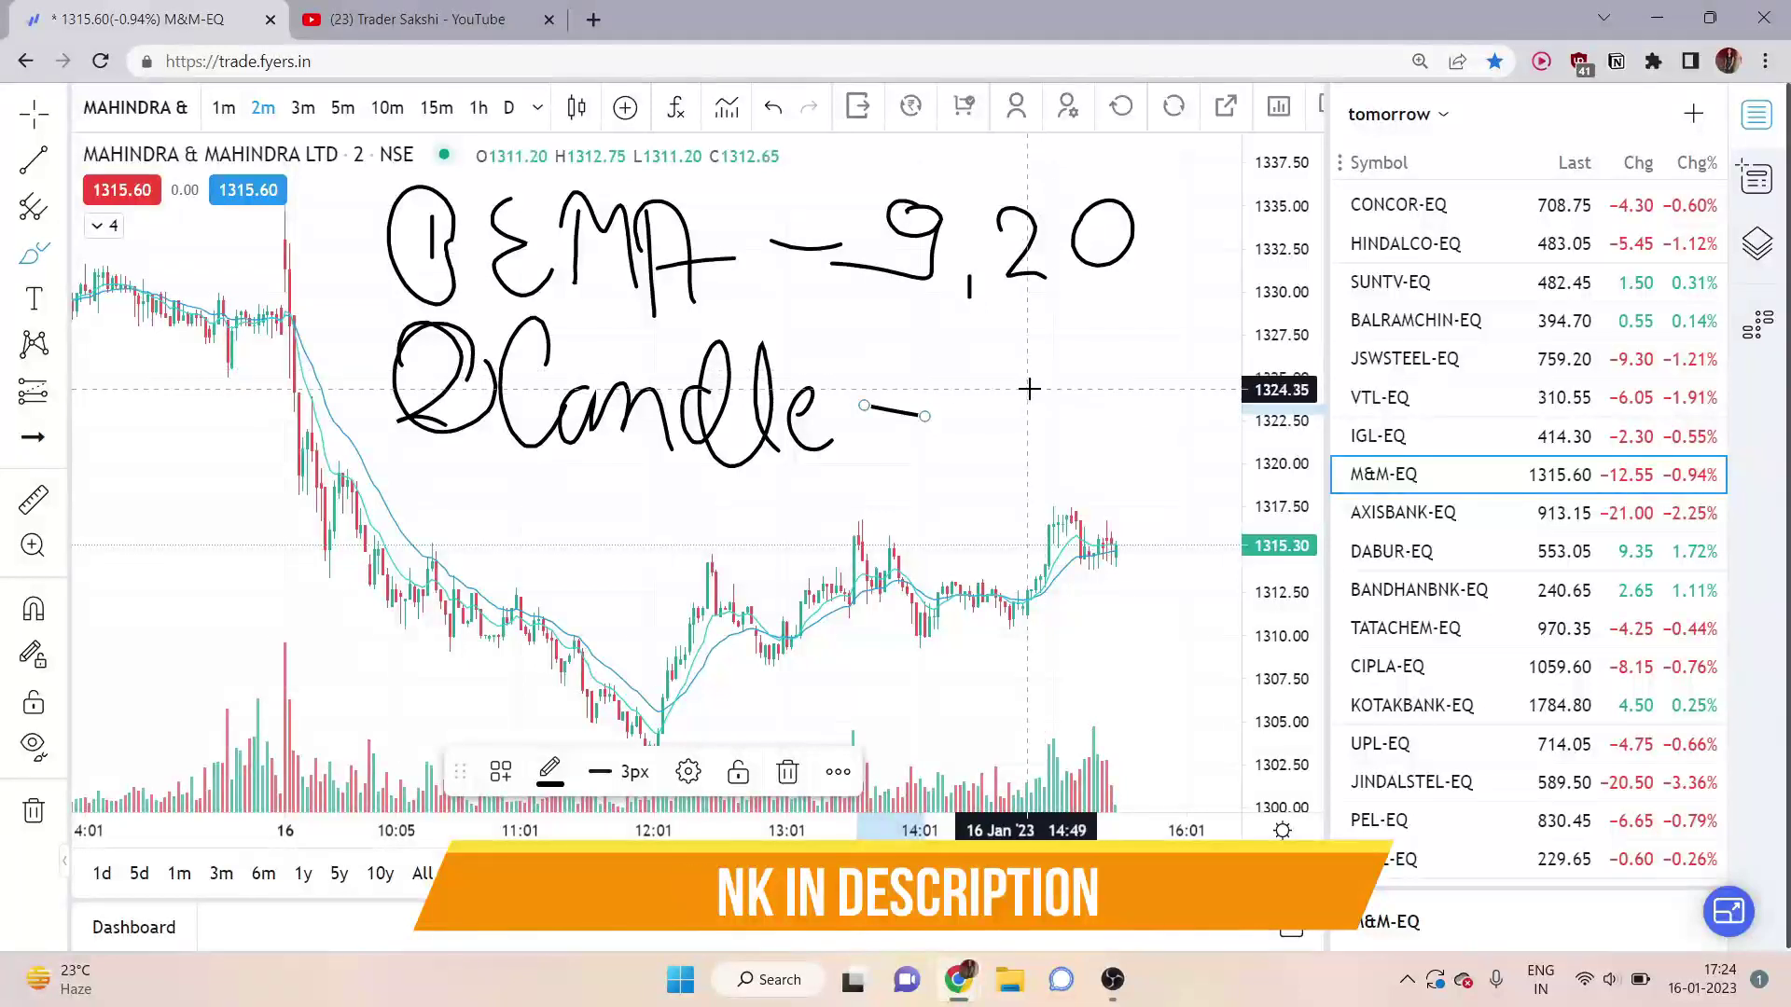
mouse_move(438, 512)
left_mouse_down()
mouse_move(464, 543)
mouse_move(446, 573)
mouse_move(495, 520)
mouse_move(641, 511)
mouse_move(635, 559)
mouse_move(686, 522)
mouse_move(715, 567)
left_mouse_up()
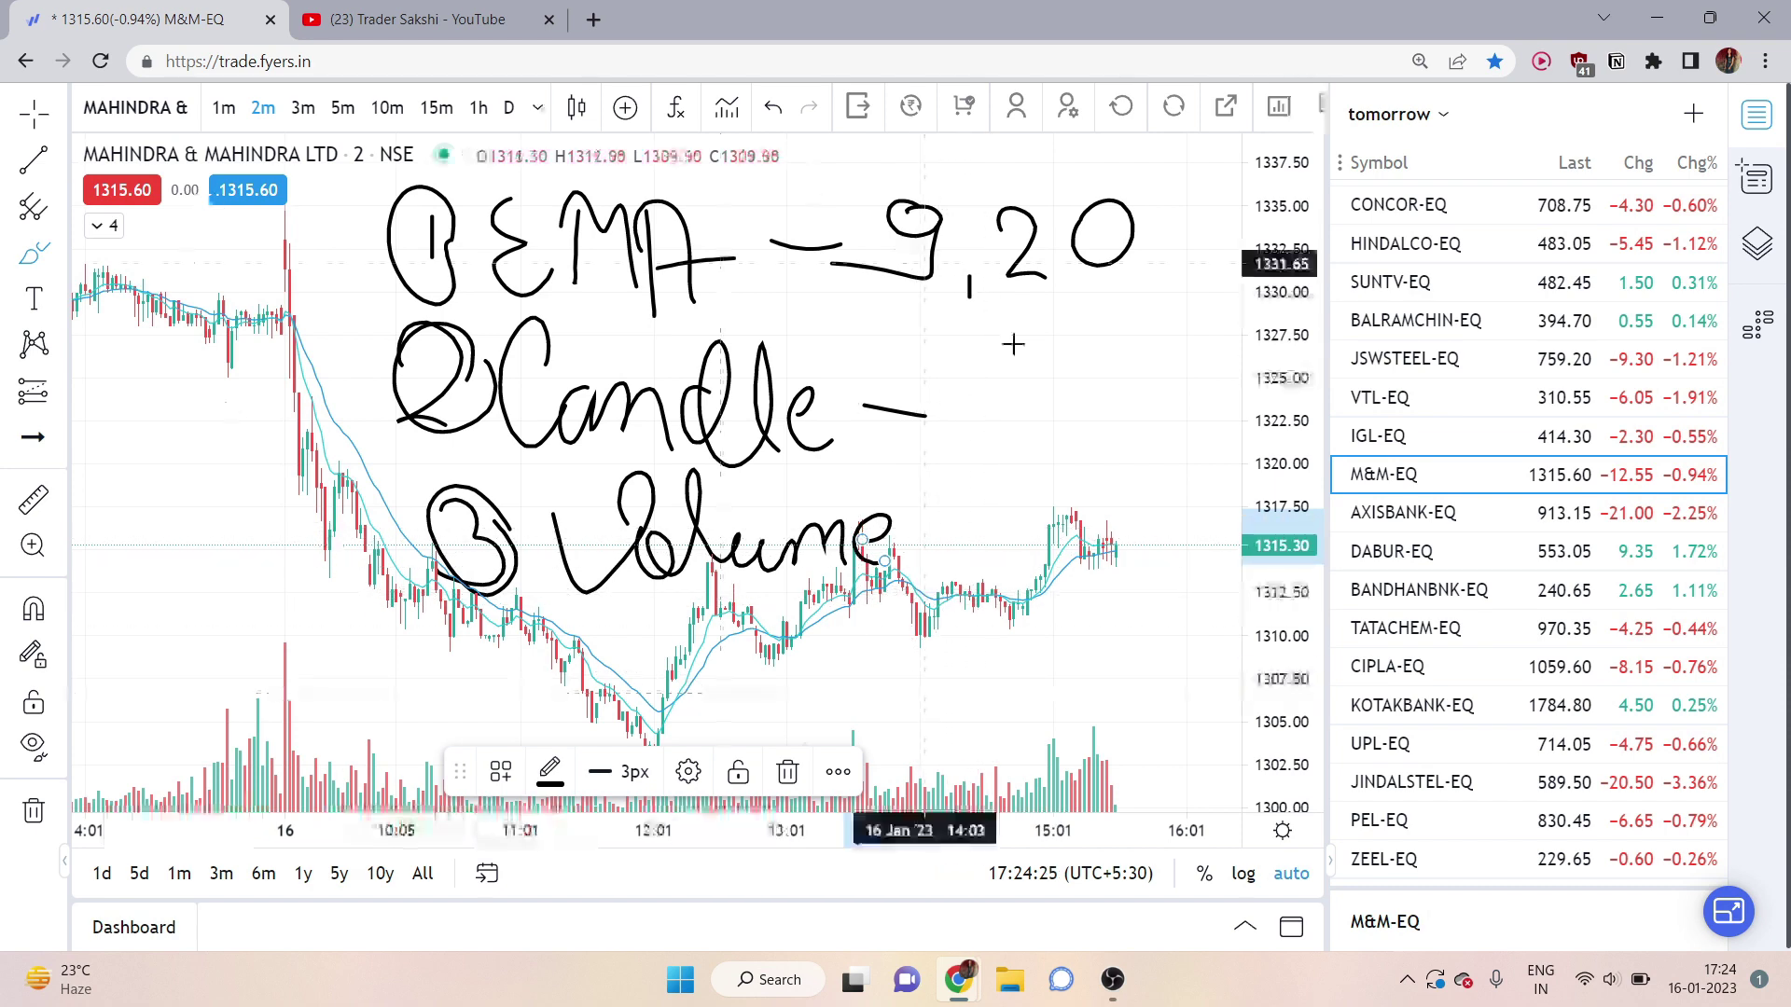
left_click(34, 812)
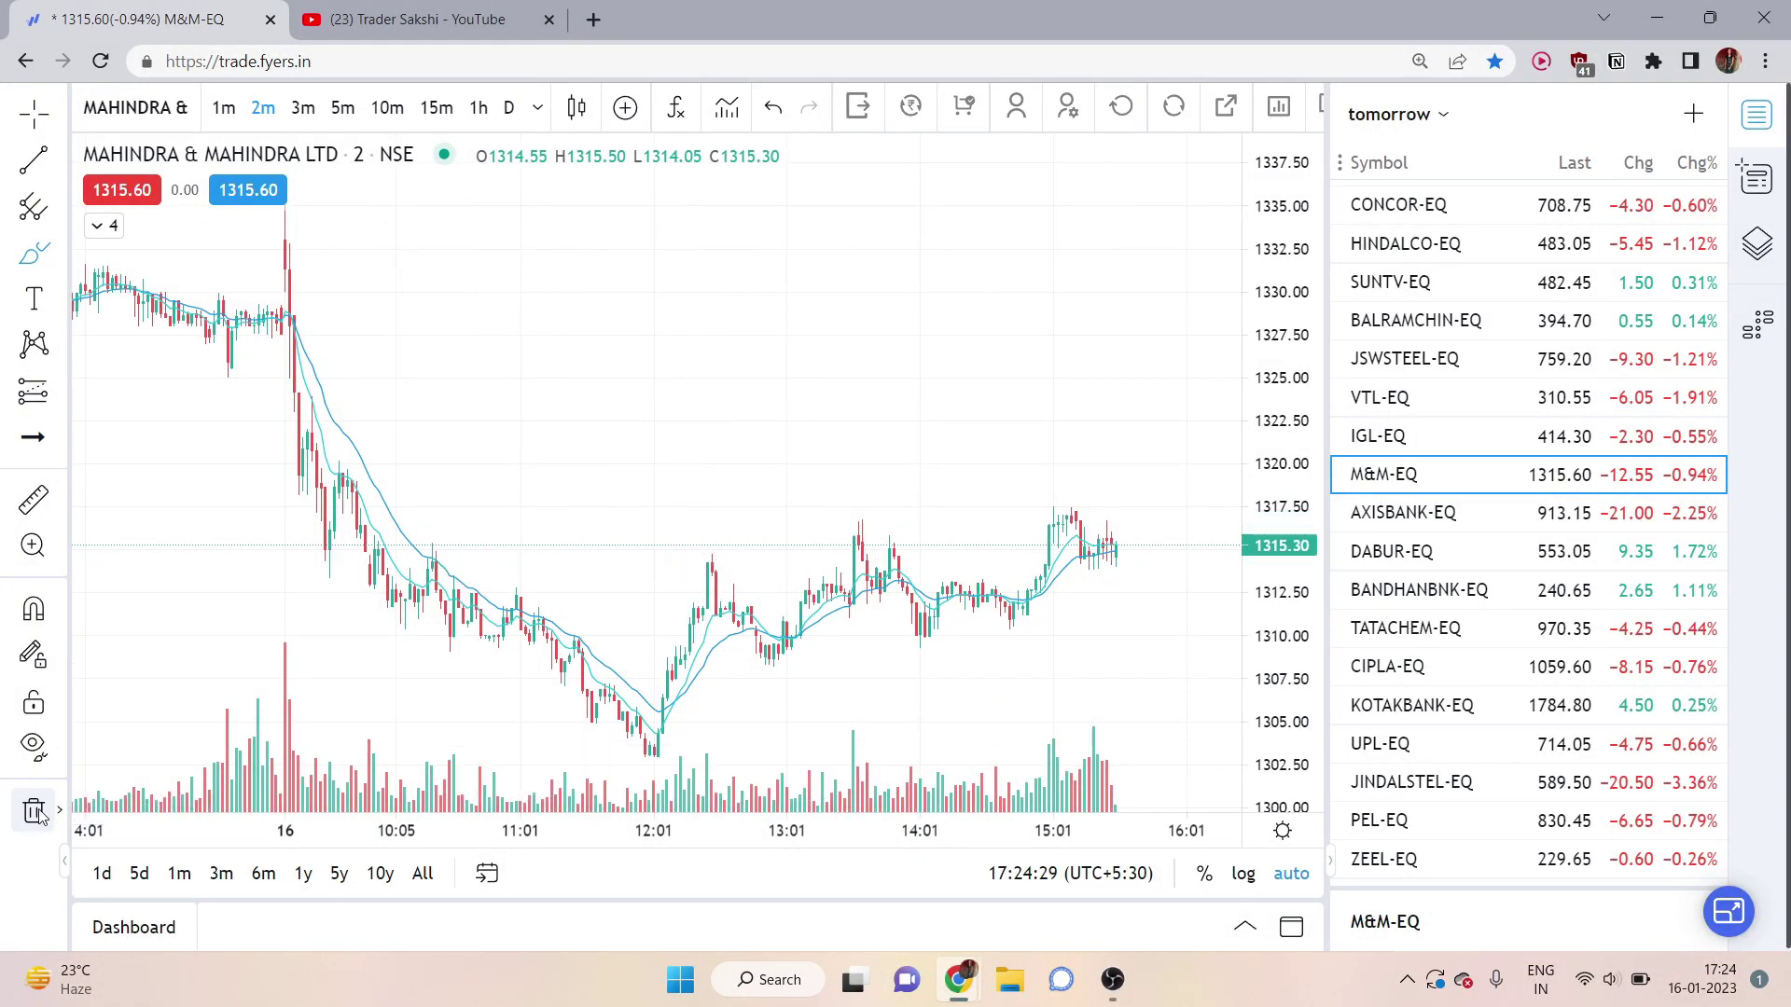
Step: Circle the EMA crossovers near 12:05 and at the 16 Jan open with the Brush, and remove both circles
scroll(663, 428, "up", 5)
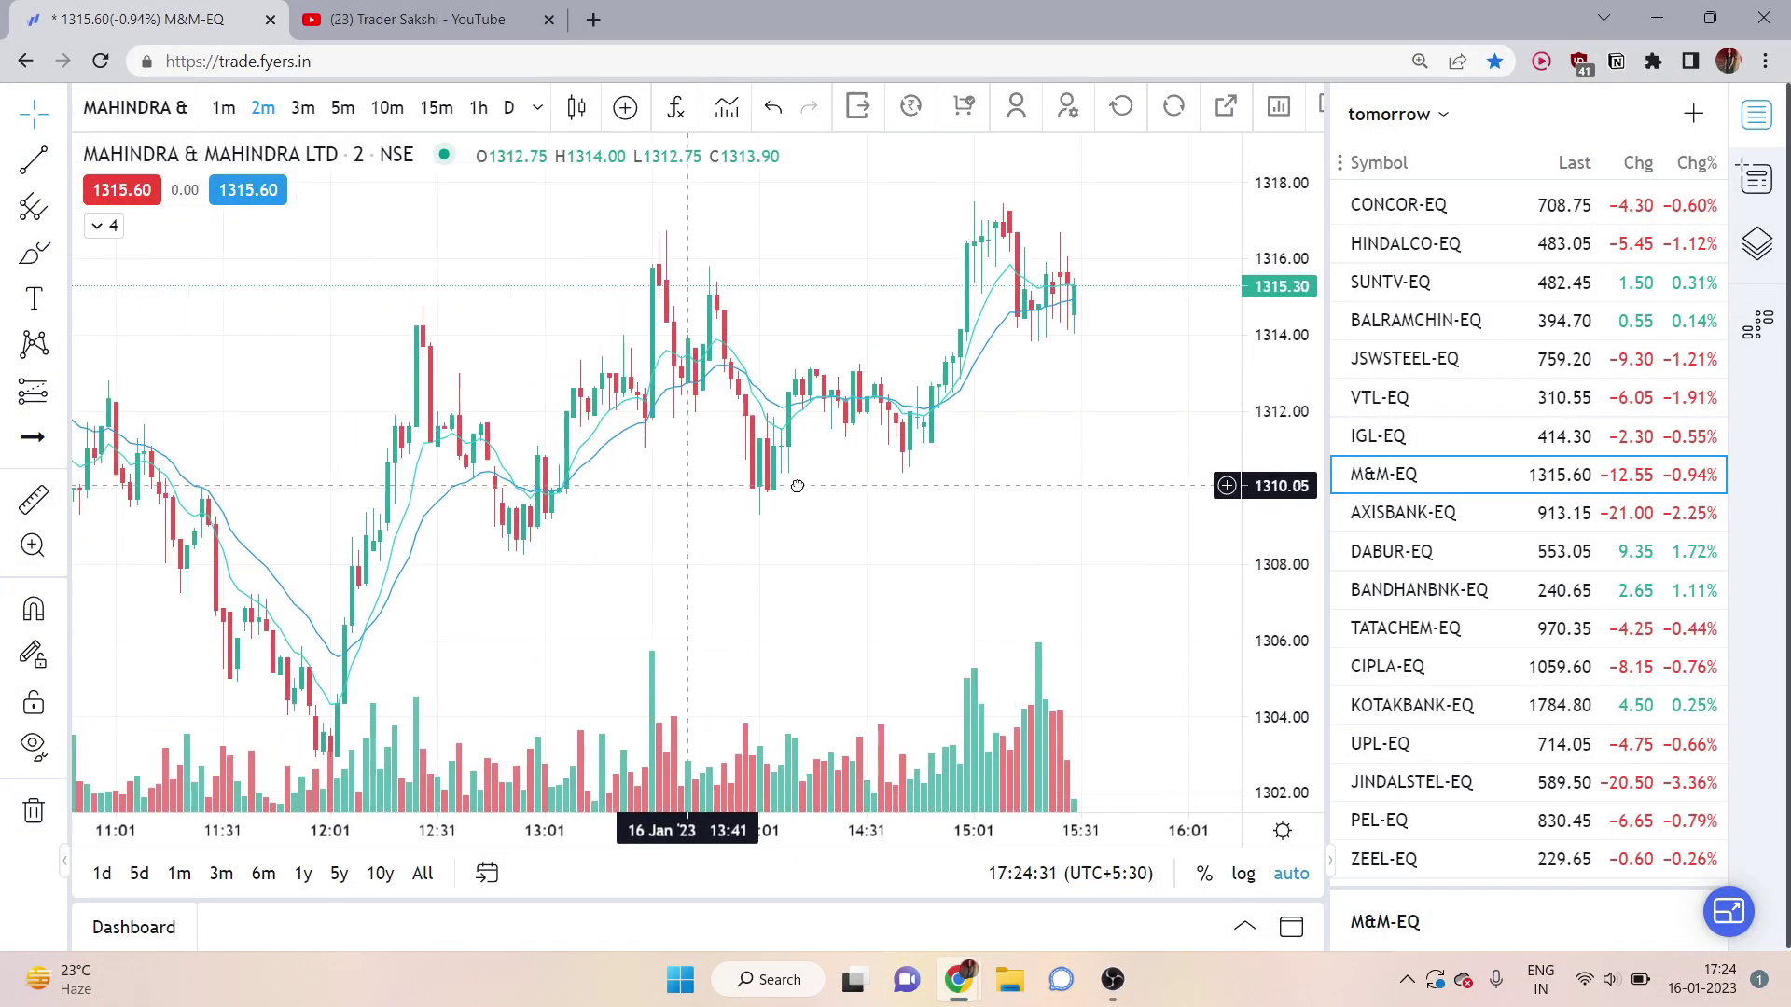
scroll(1056, 473, "up", 5)
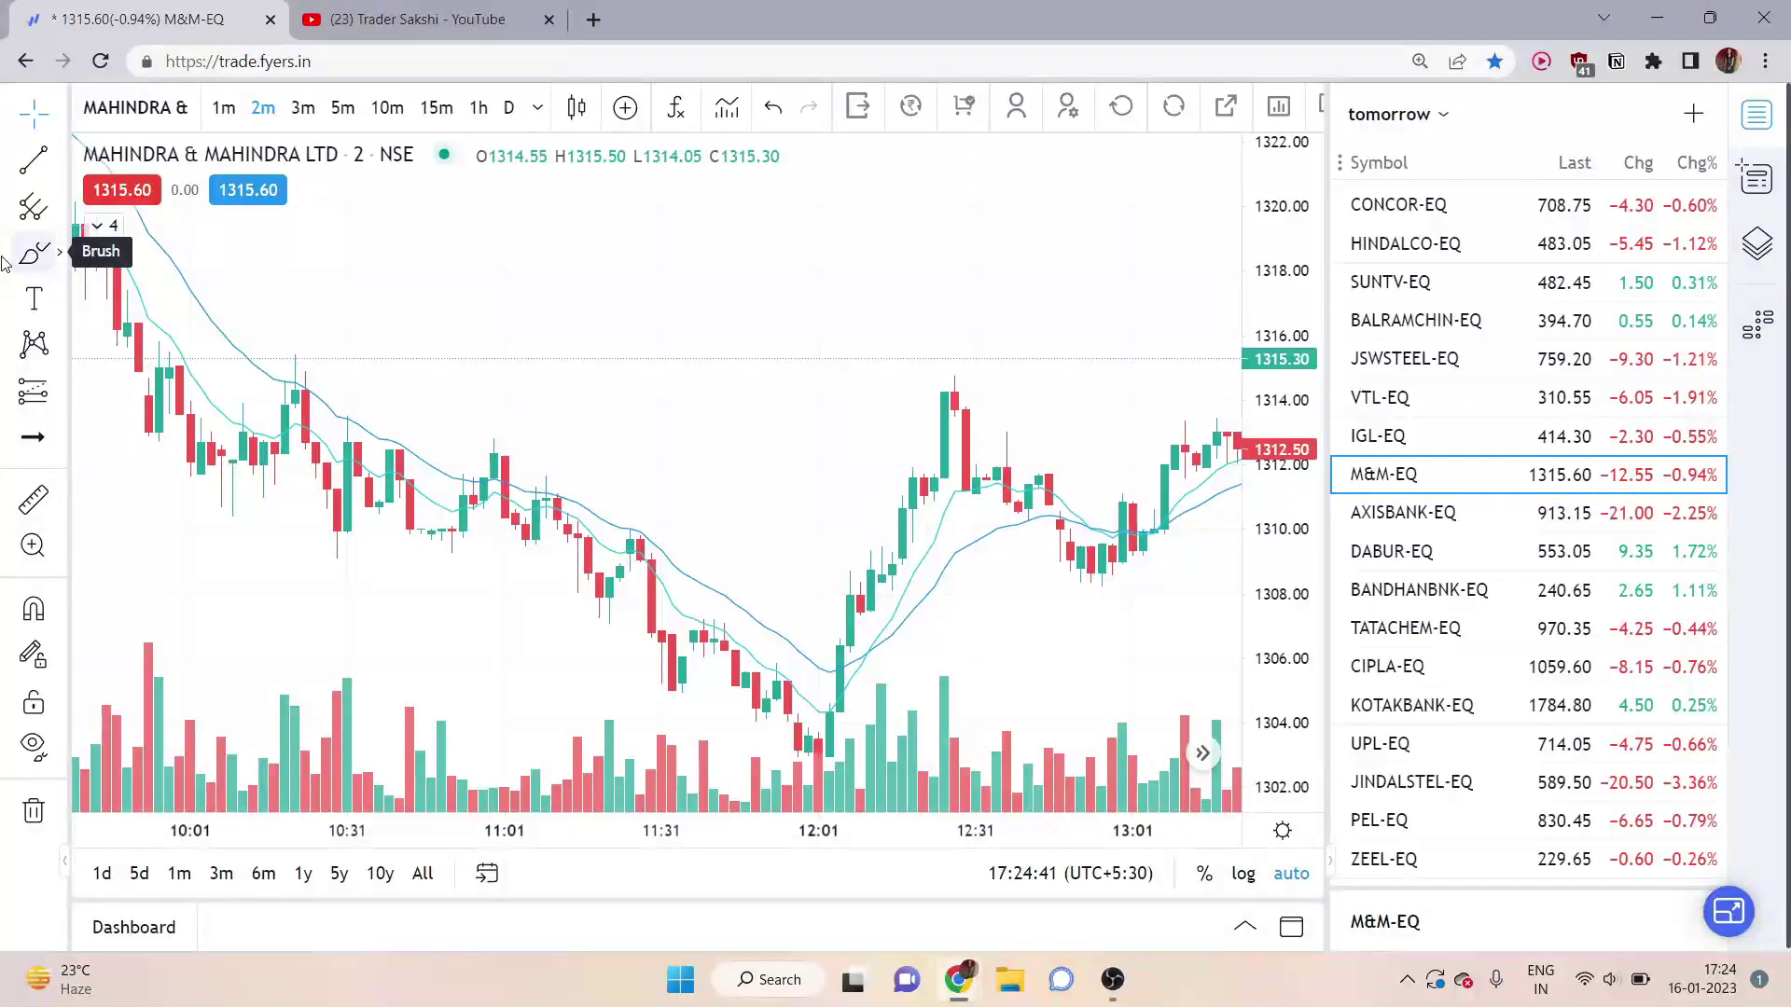
left_click(33, 252)
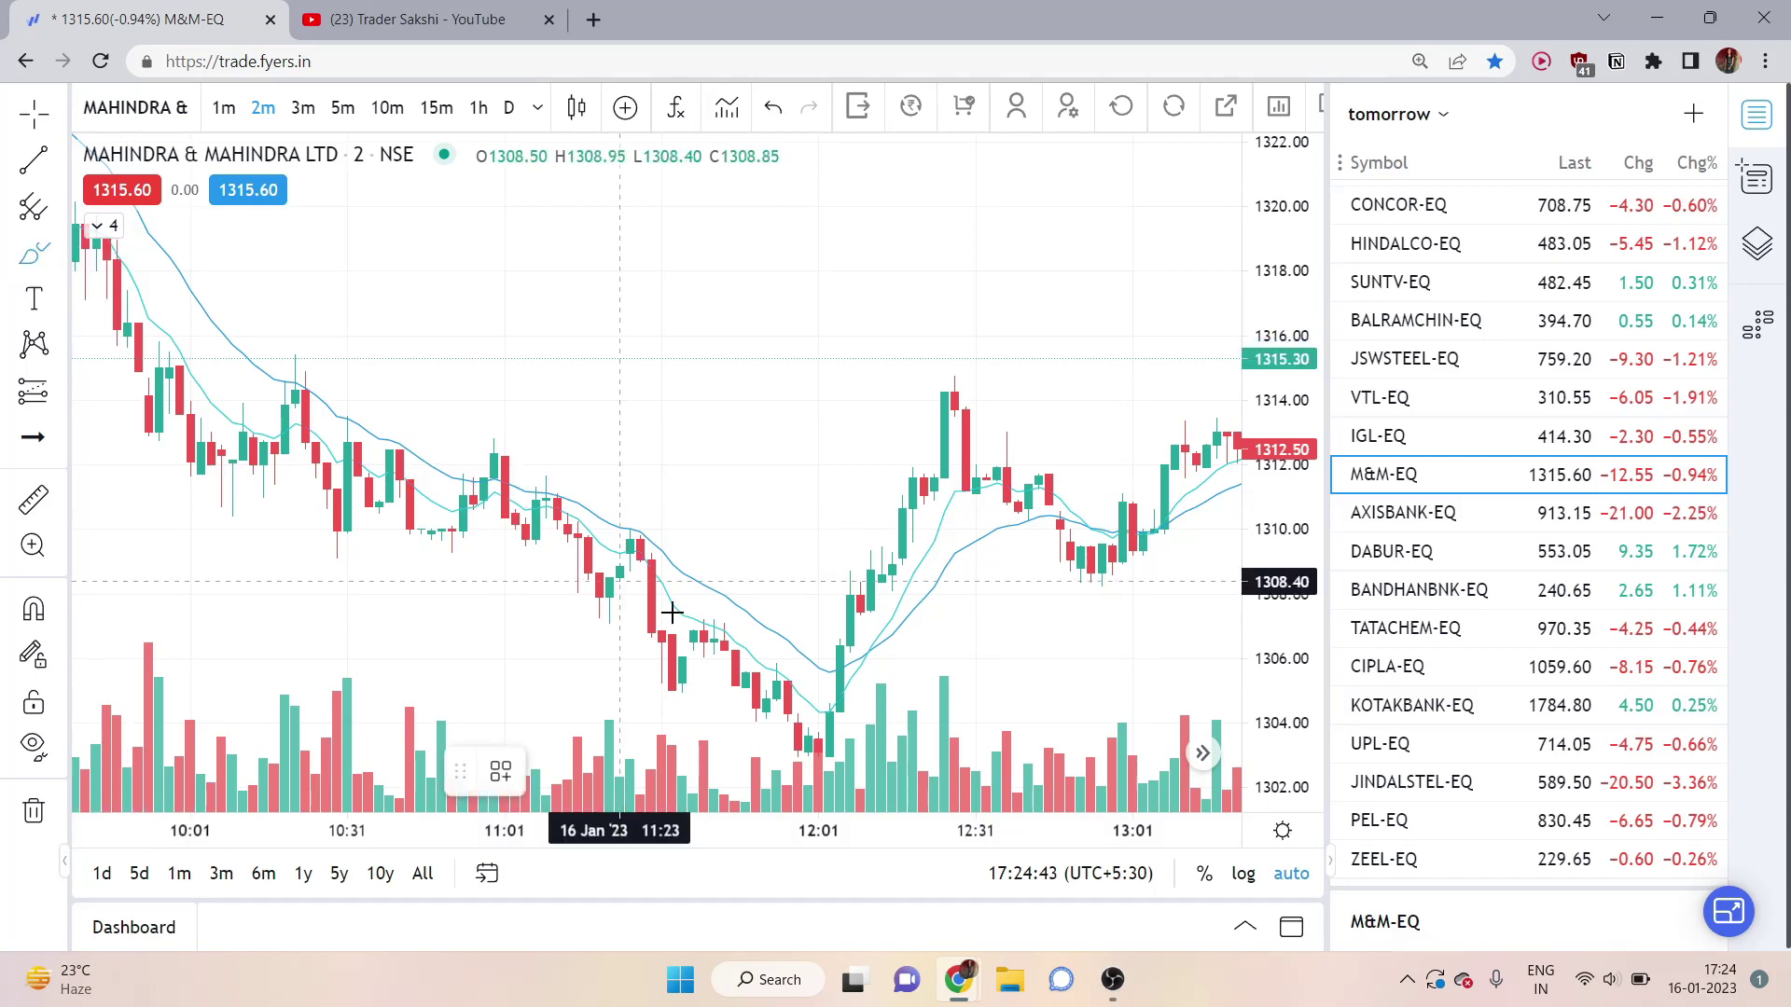
mouse_move(849, 687)
left_mouse_down()
mouse_move(894, 666)
mouse_move(839, 690)
left_mouse_up()
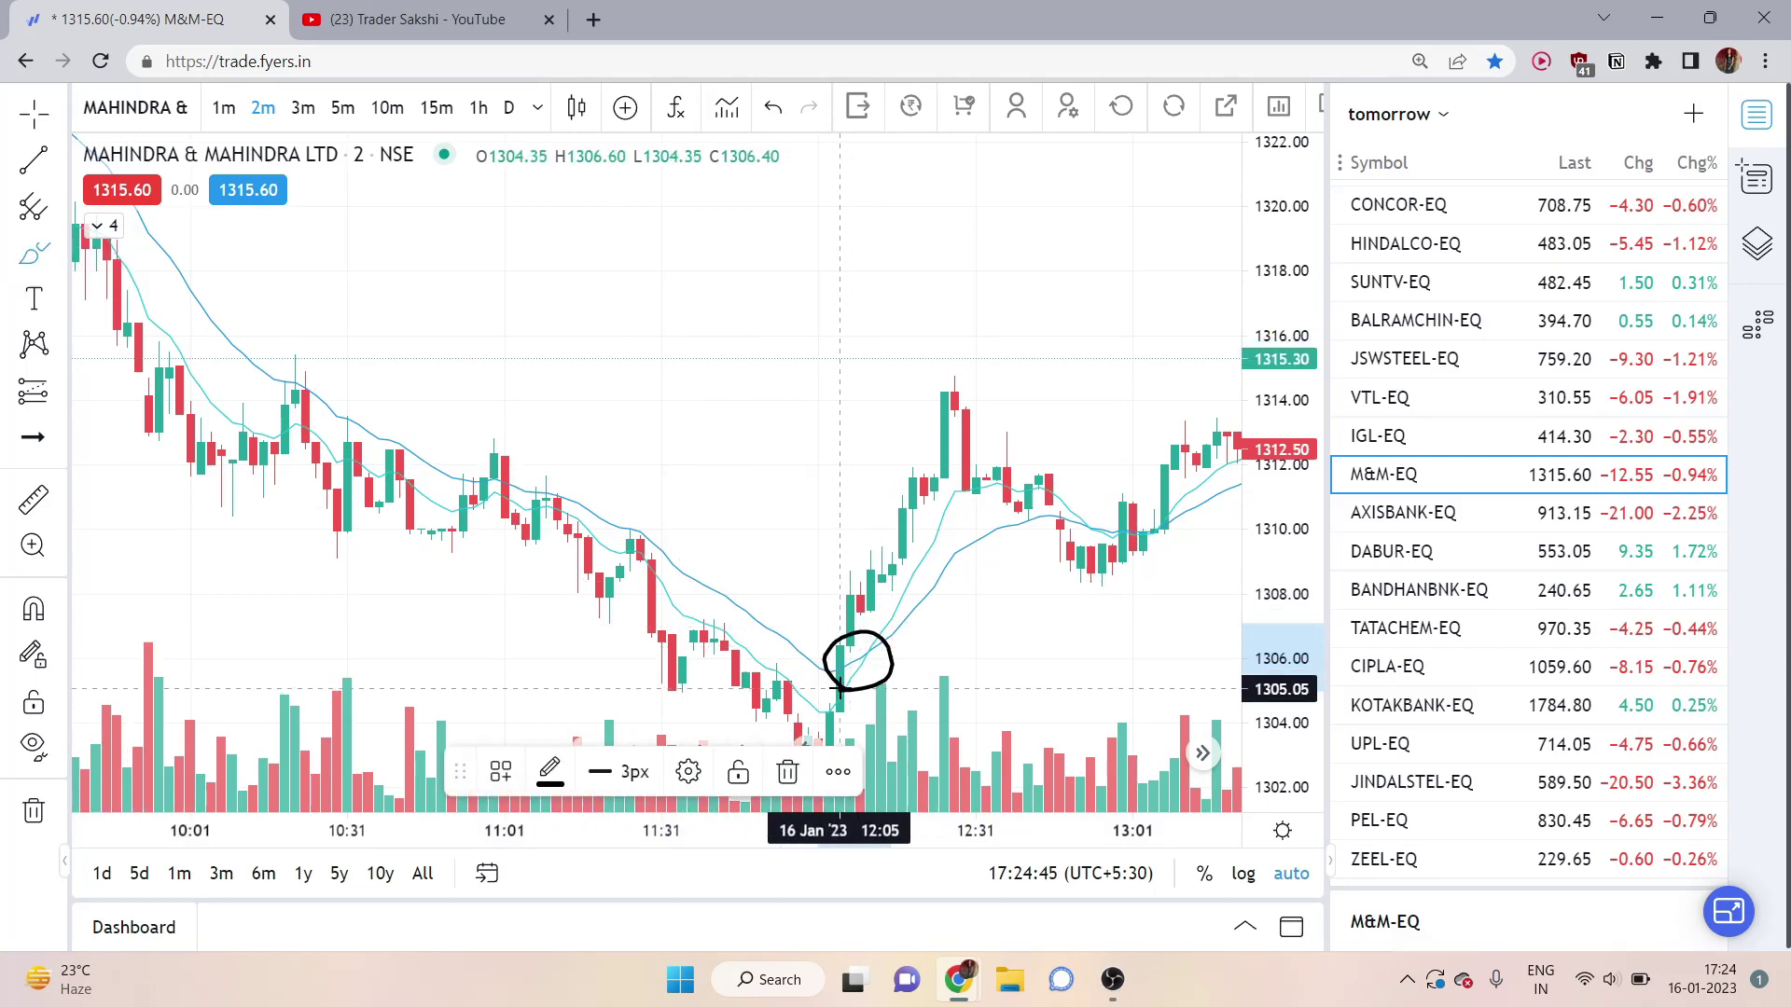
scroll(767, 514, "down", 5)
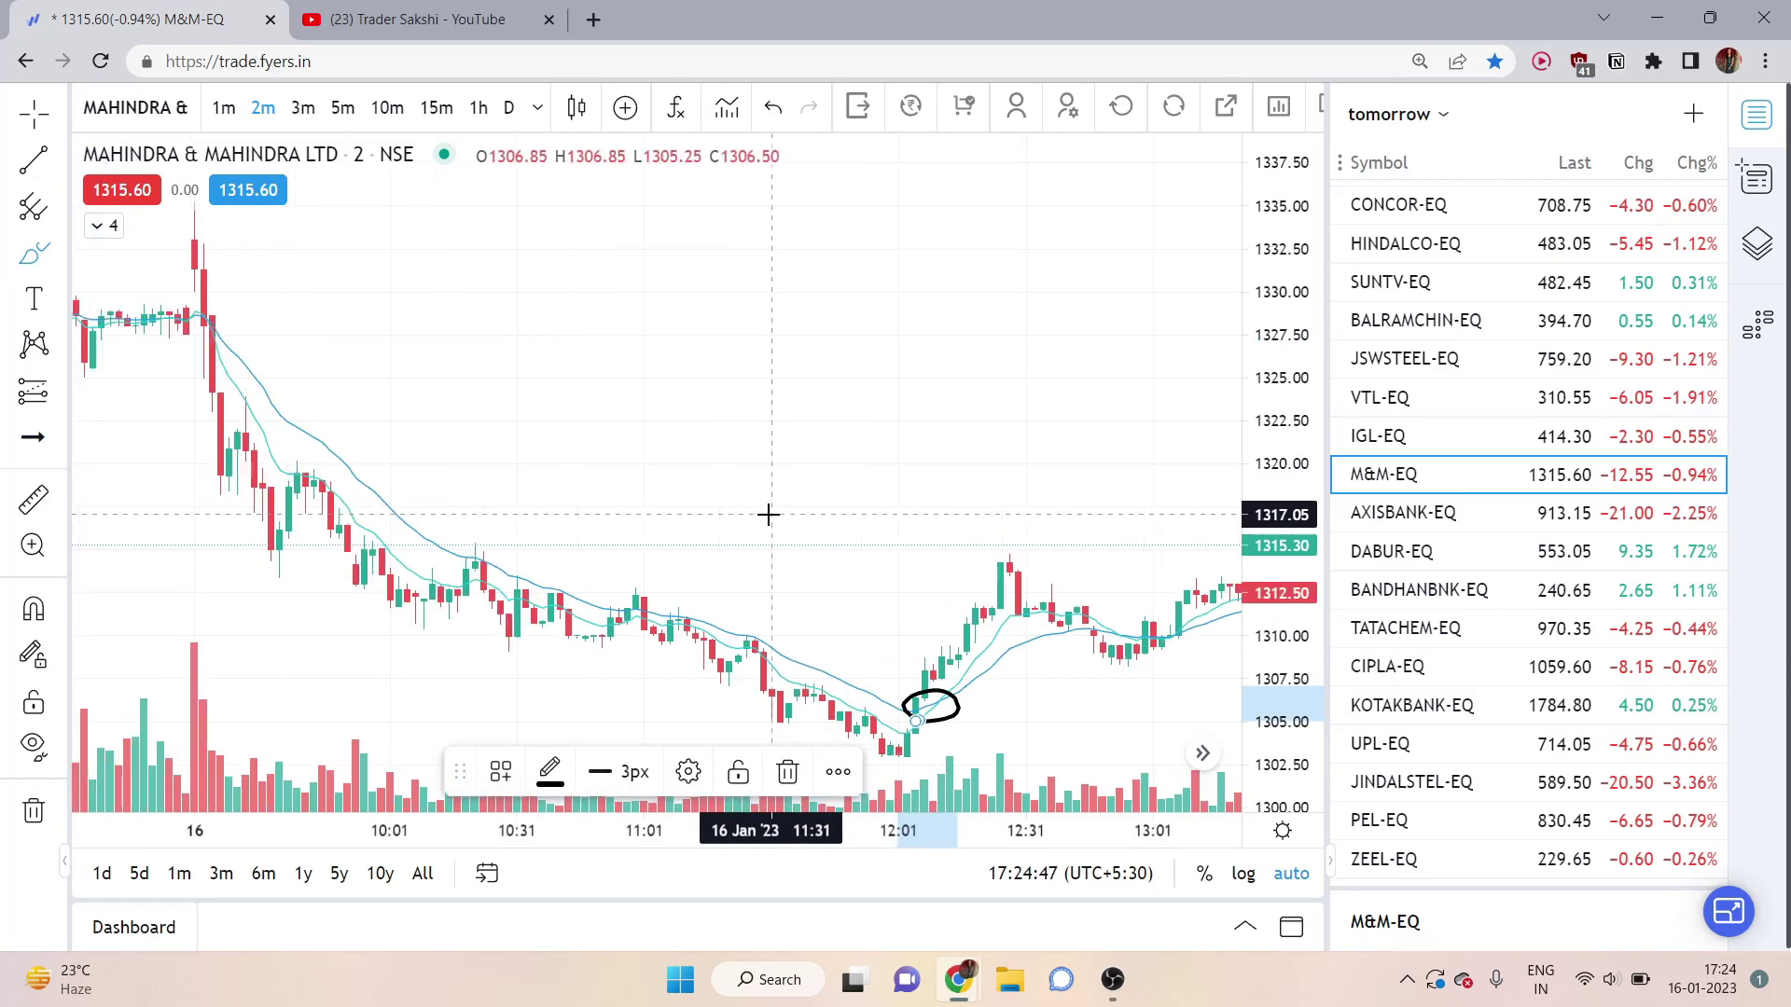
mouse_move(315, 280)
left_mouse_down()
mouse_move(289, 322)
mouse_move(350, 308)
mouse_move(301, 355)
left_mouse_up()
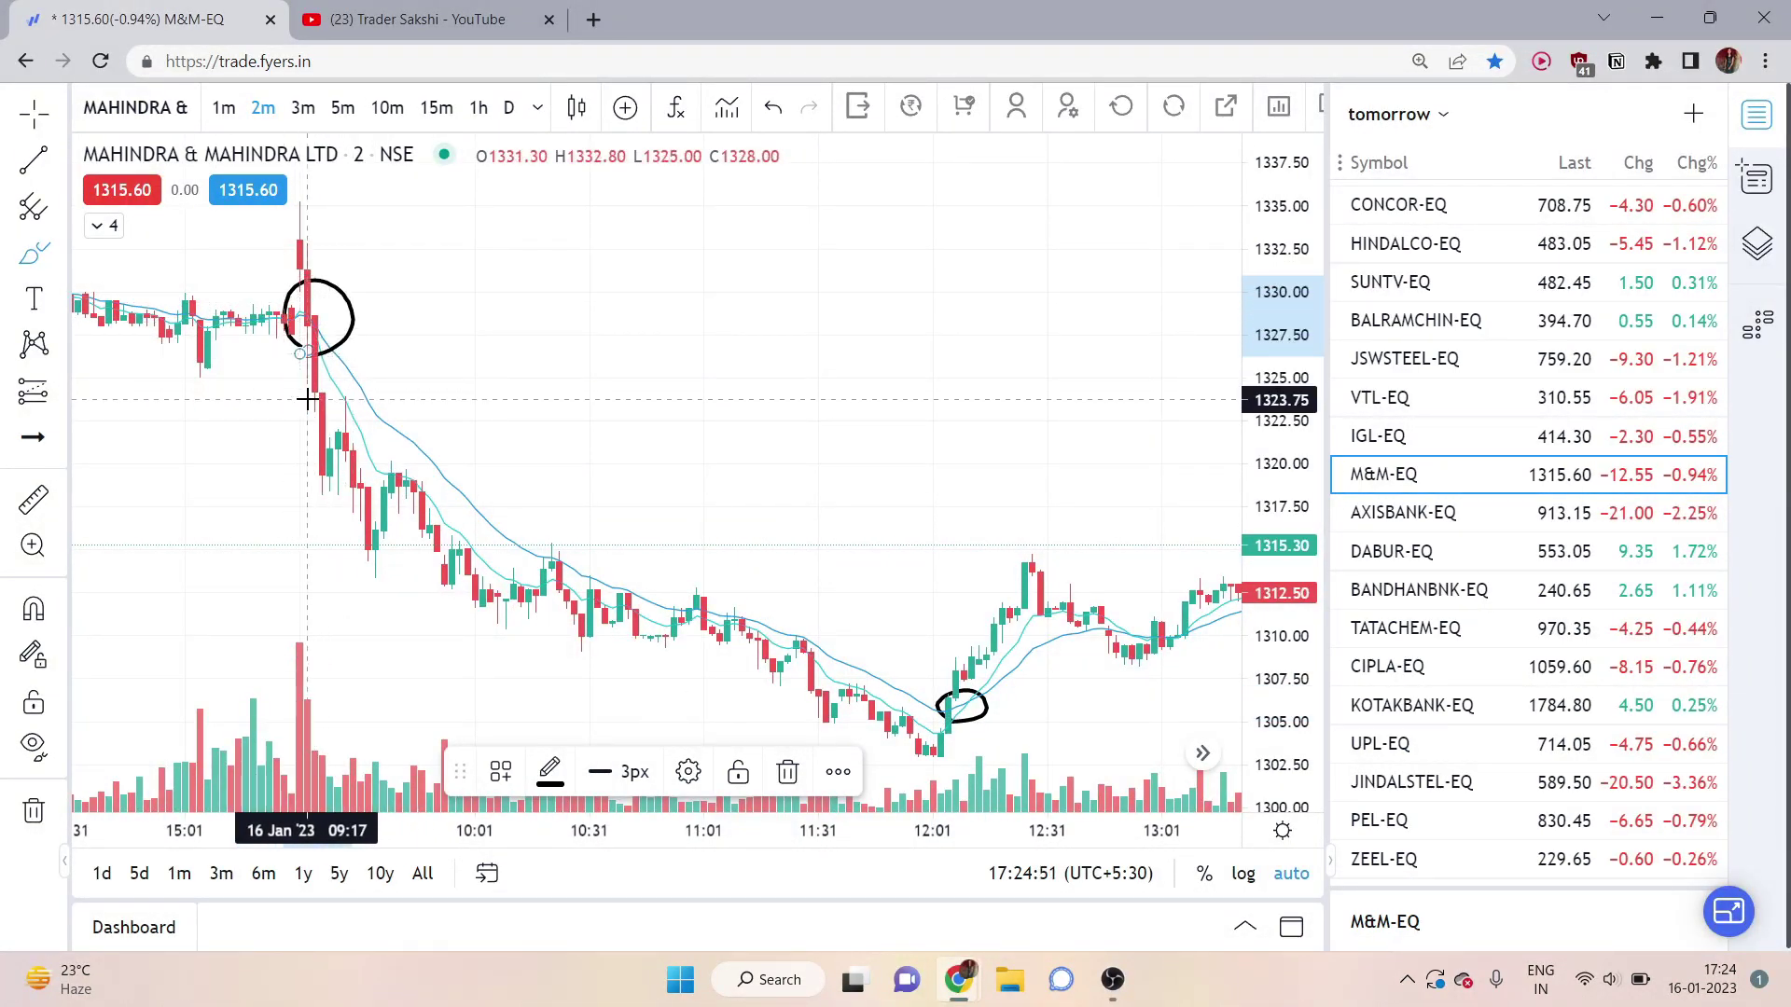
left_click(32, 811)
Step: Place a Long Position at the 12:05 candle with entry 1306.40 and set its stop at 1304.30
scroll(168, 719, "up", 5)
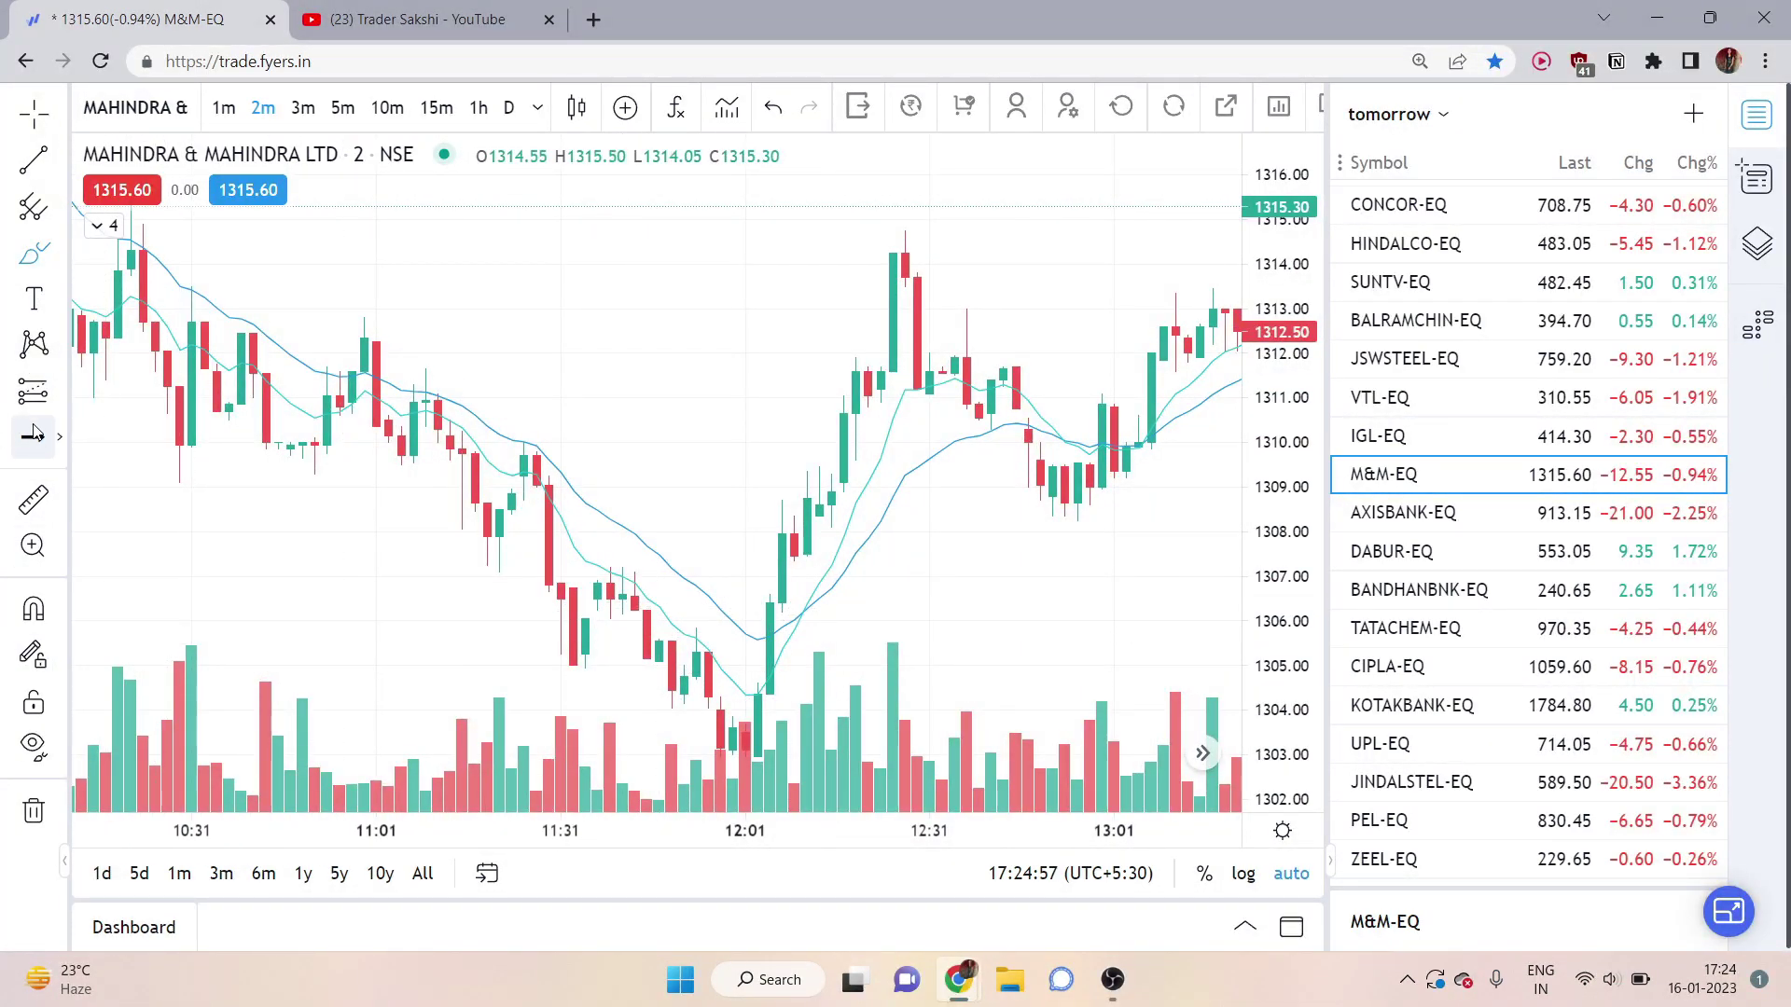
left_click(53, 394)
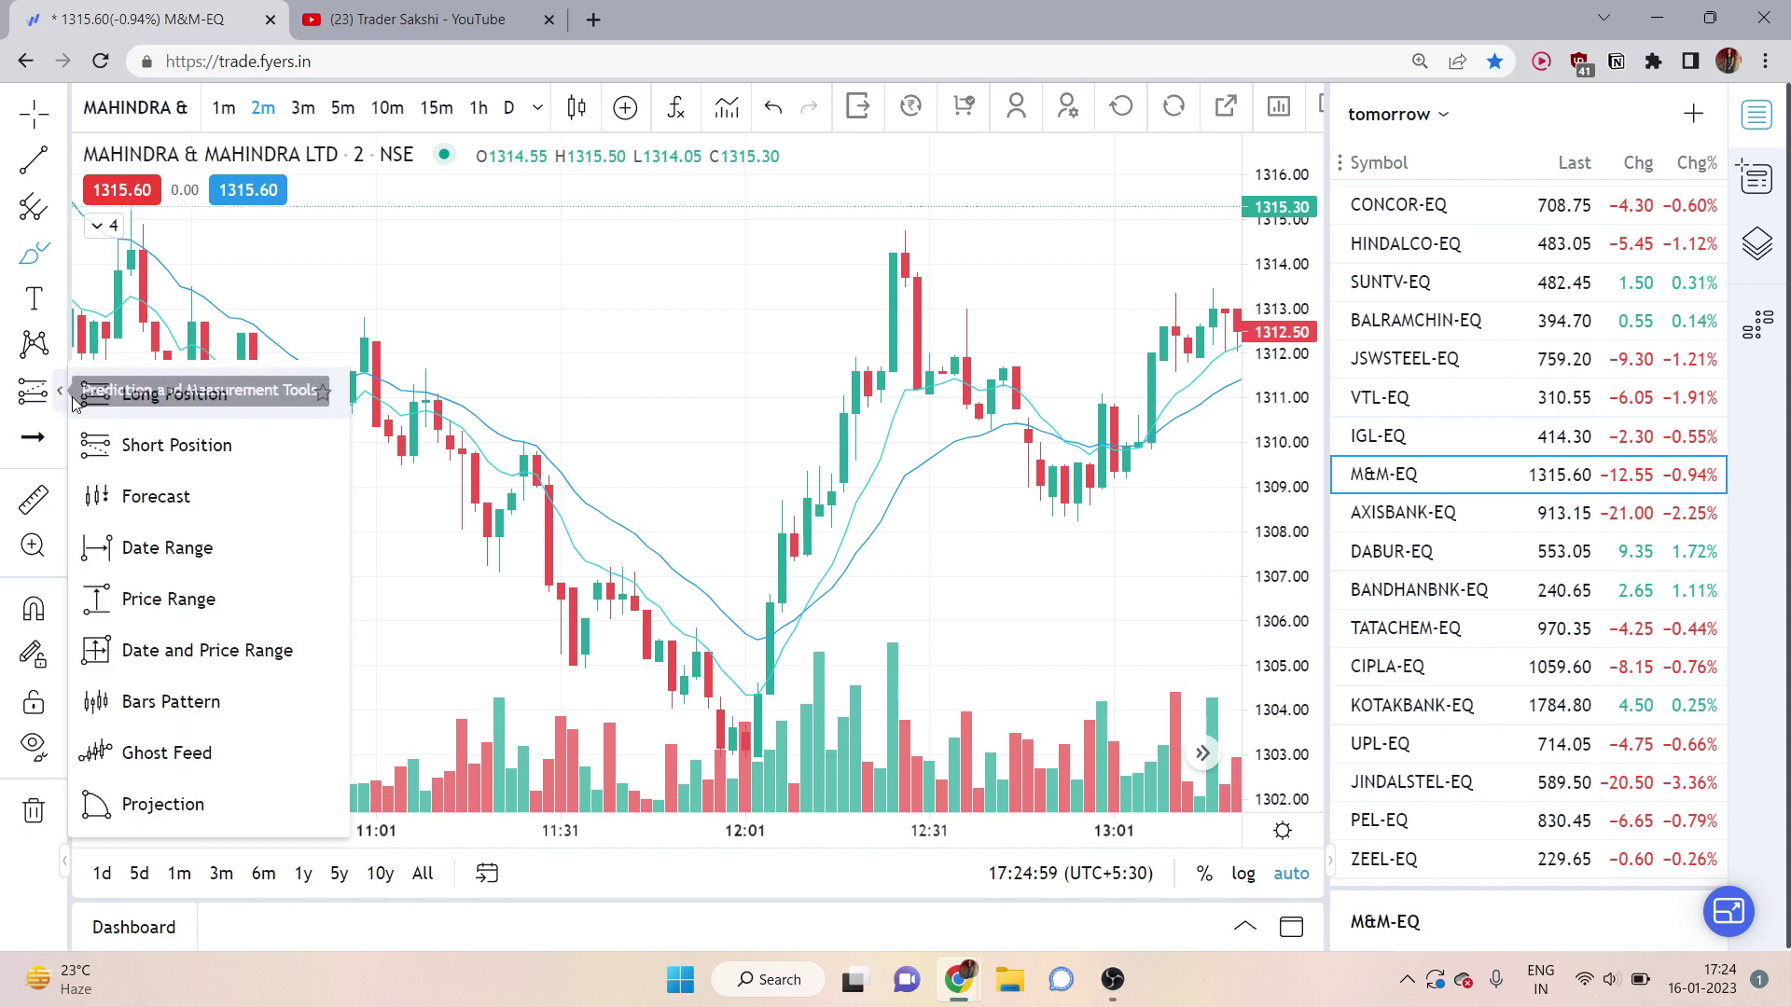
left_click(140, 387)
scroll(574, 563, "up", 1)
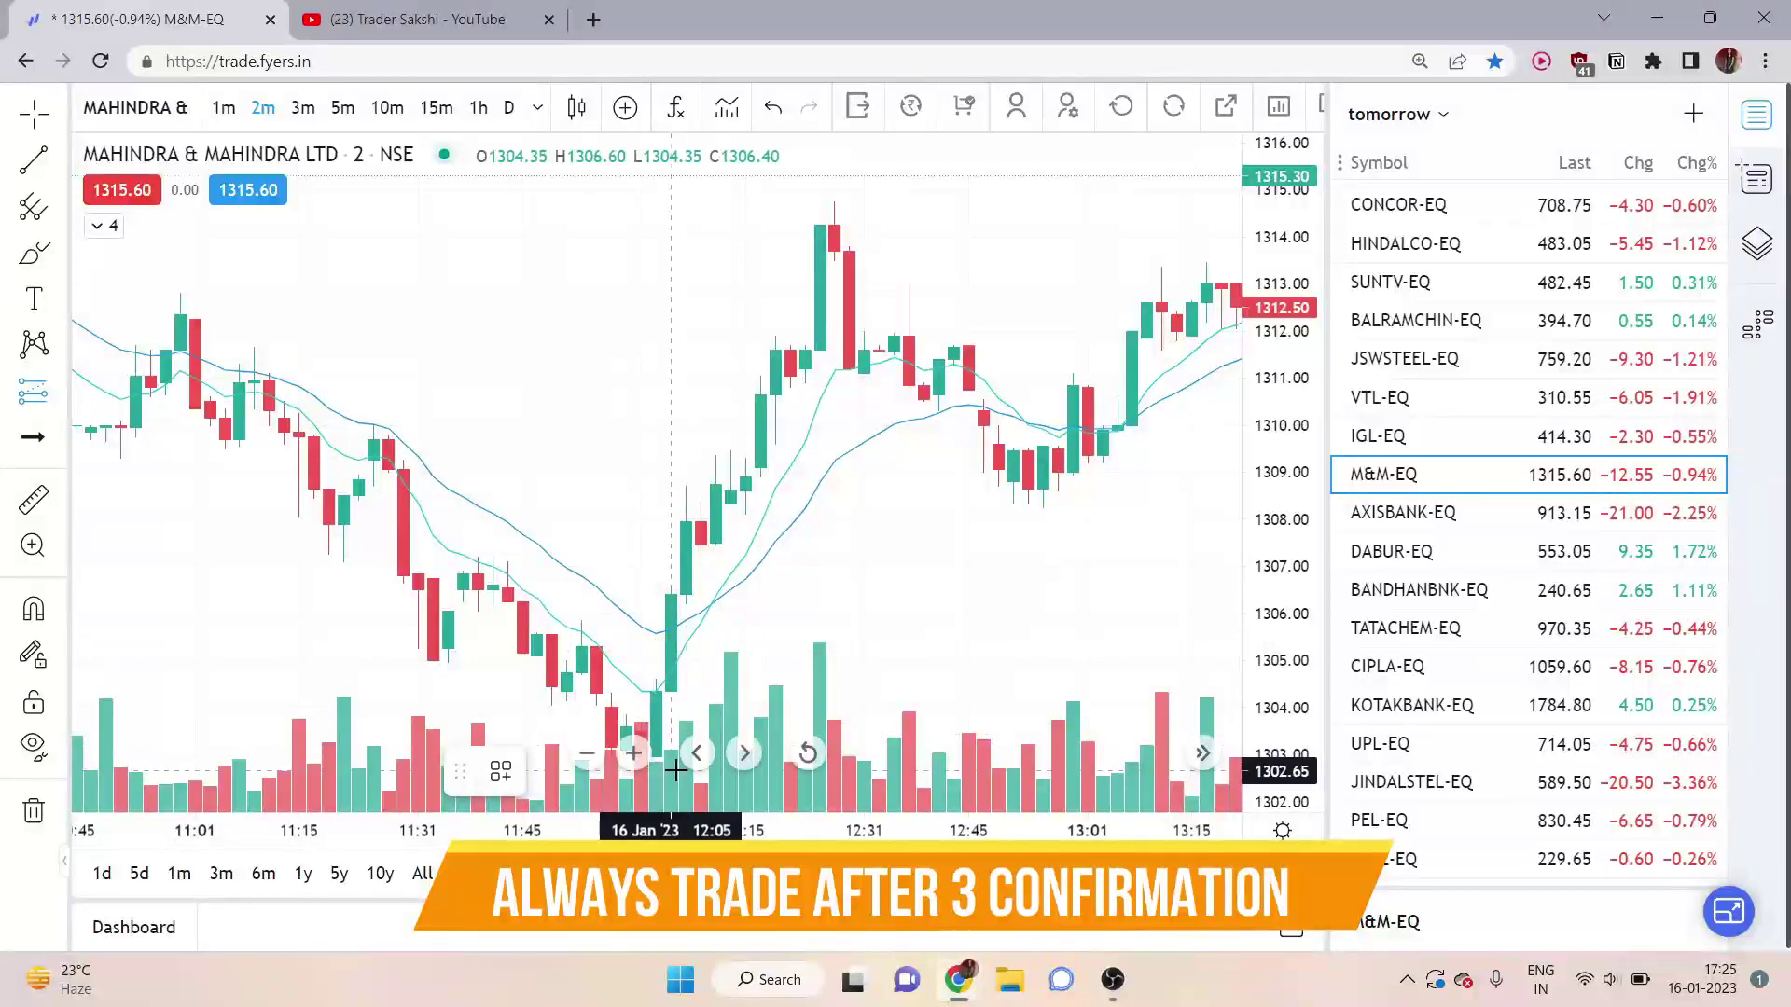
left_click(664, 594)
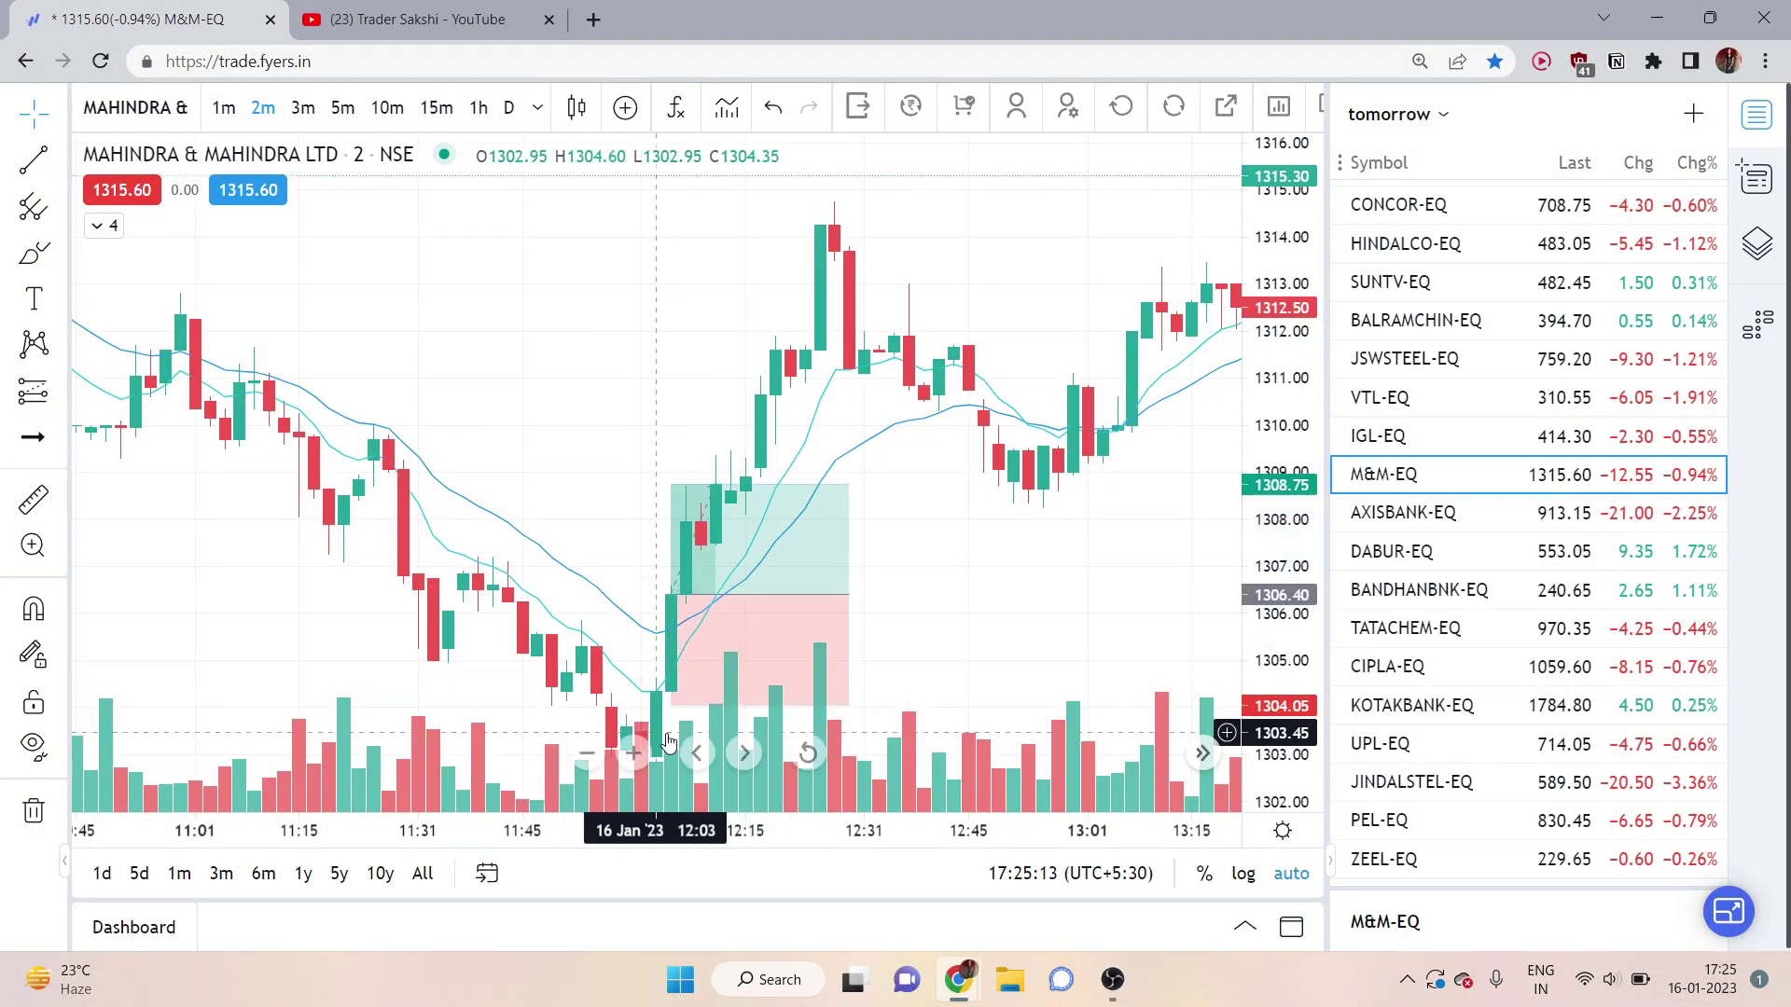
left_click_drag(672, 706, 672, 693)
left_click(607, 554)
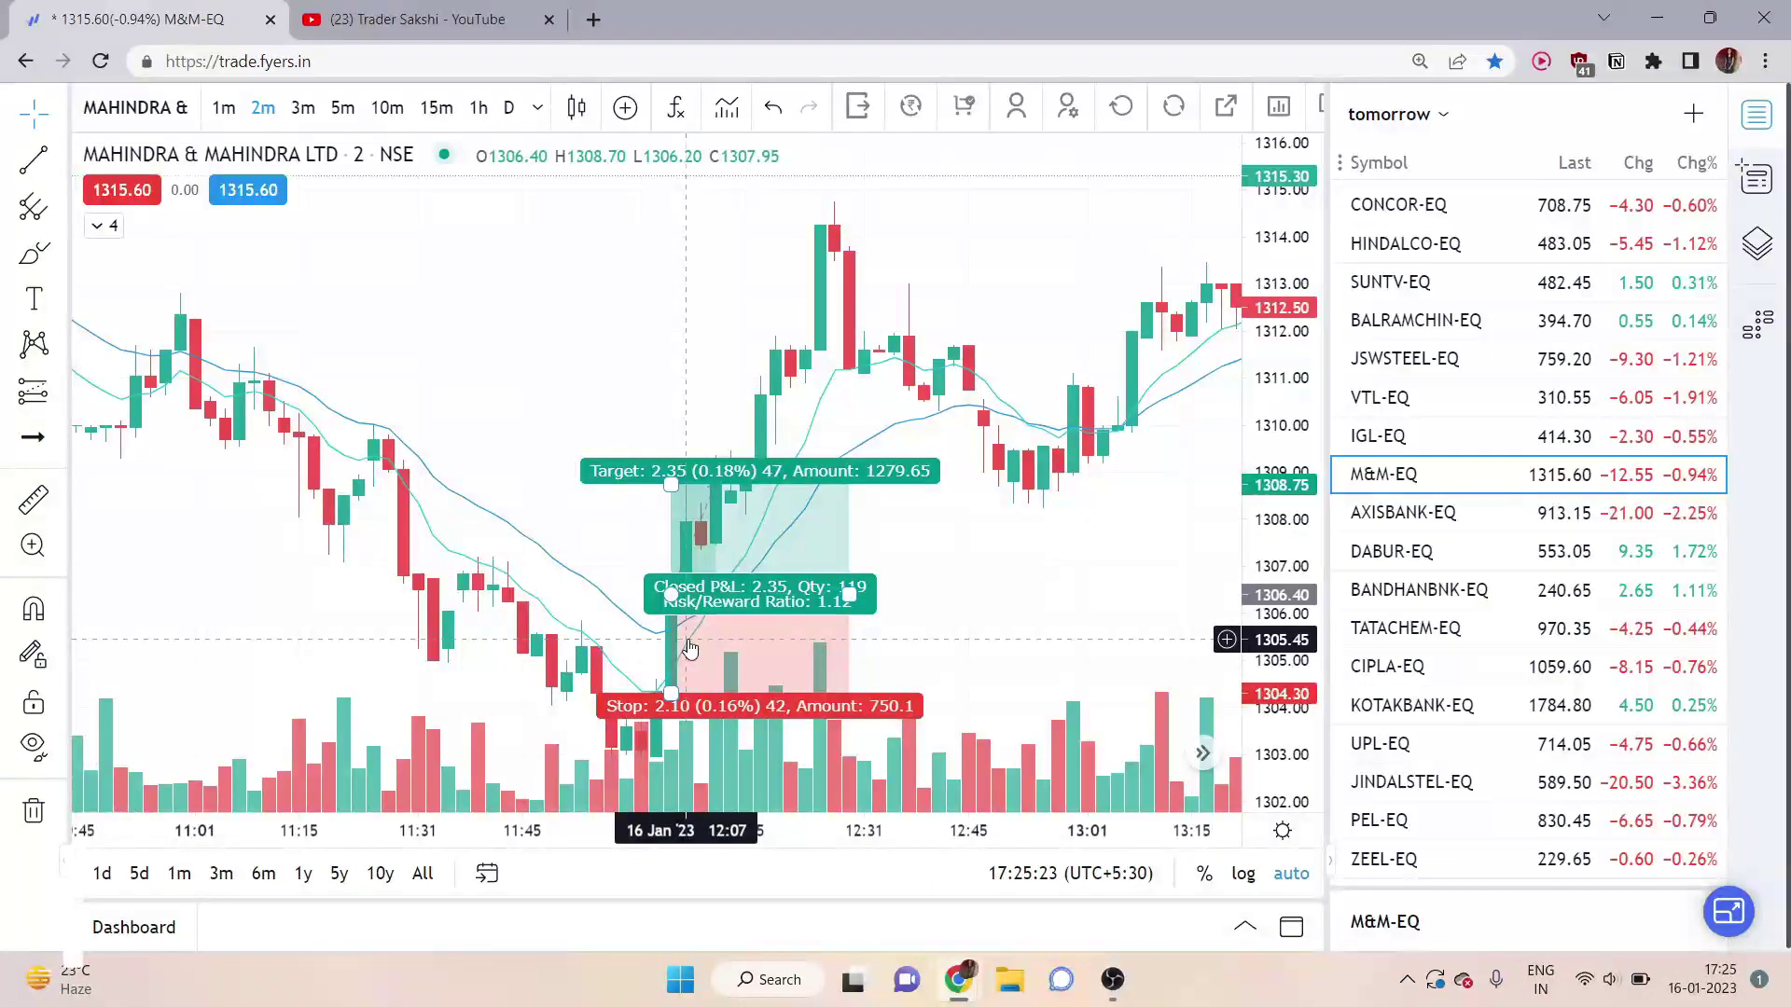
Step: Raise the long position's target to 1314.70, at the high of the upswing
left_click(669, 487)
left_click_drag(670, 487, 687, 203)
scroll(792, 399, "down", 3)
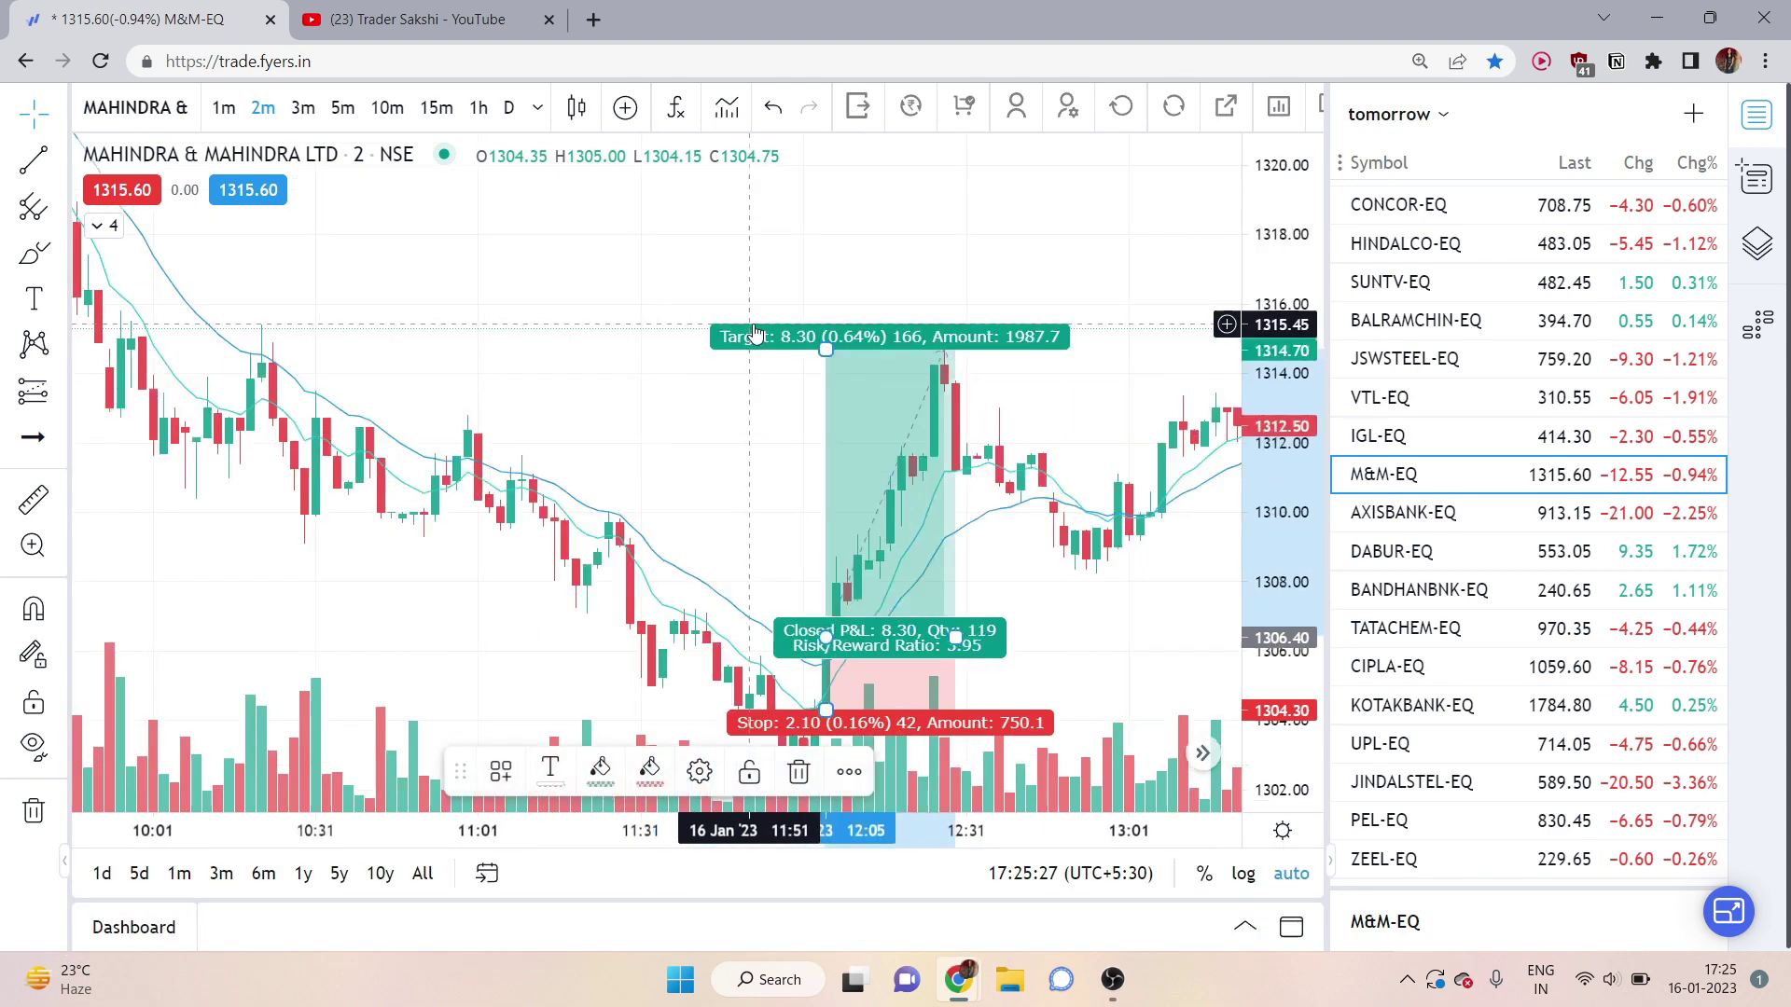
scroll(839, 571, "up", 3)
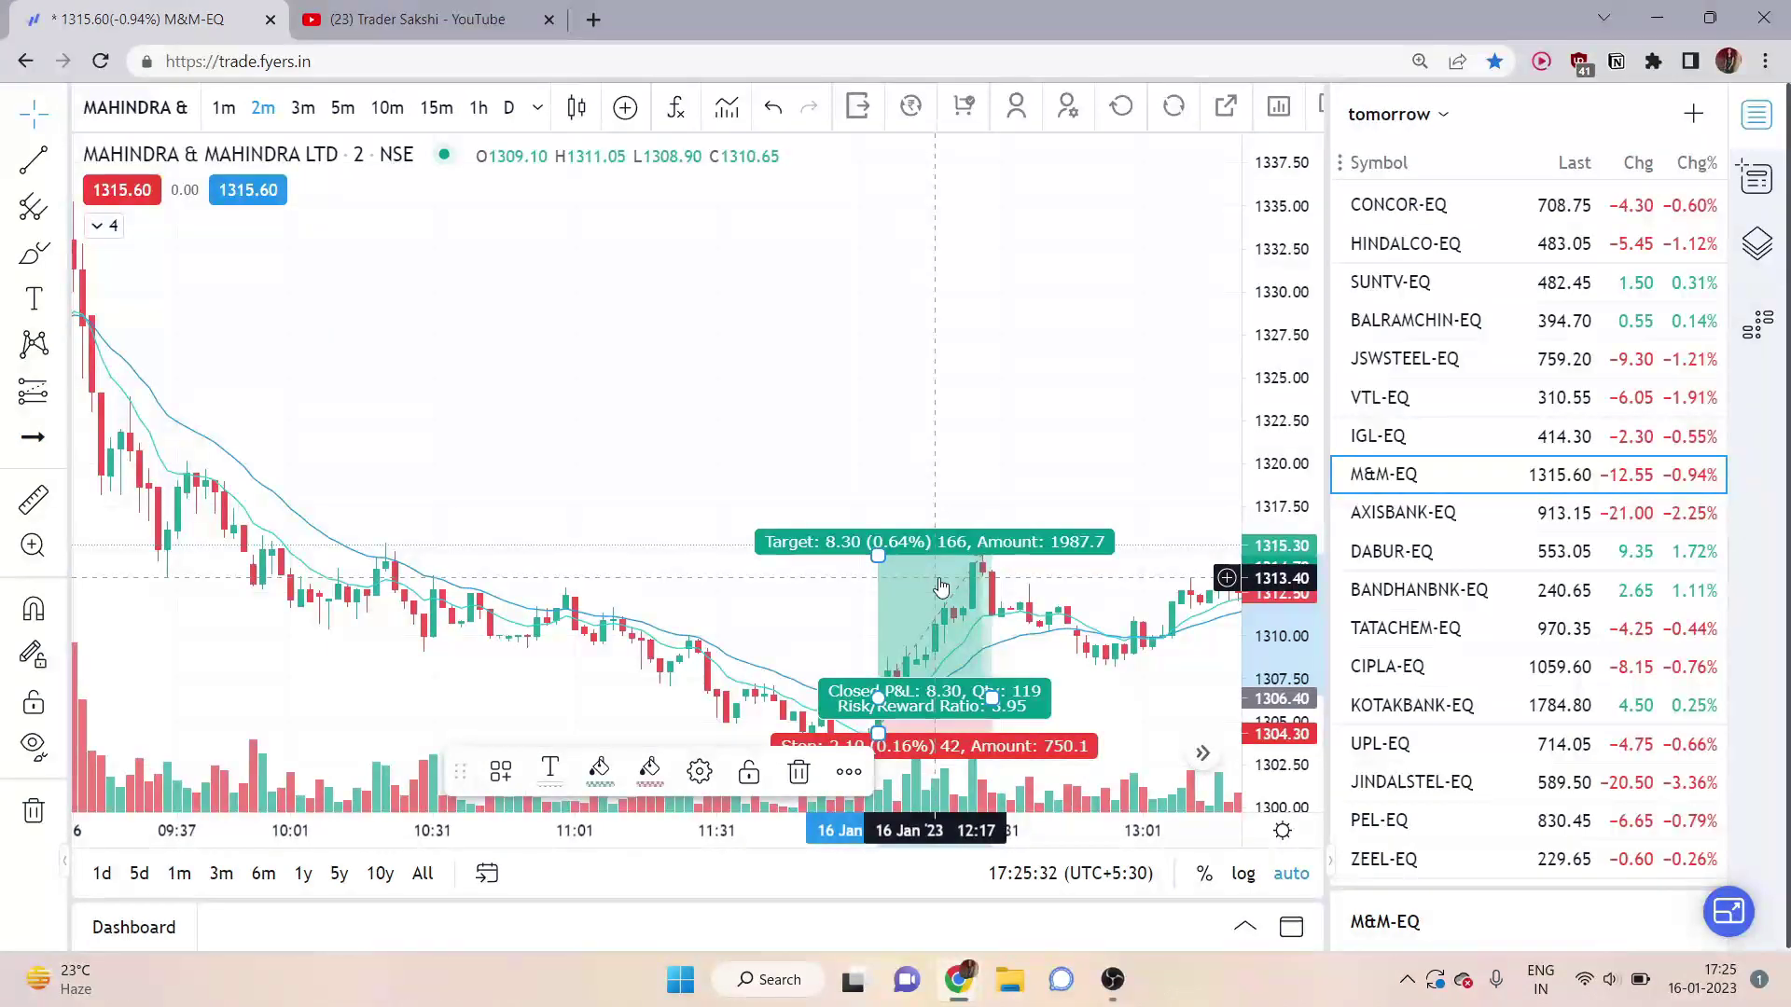
left_click(894, 434)
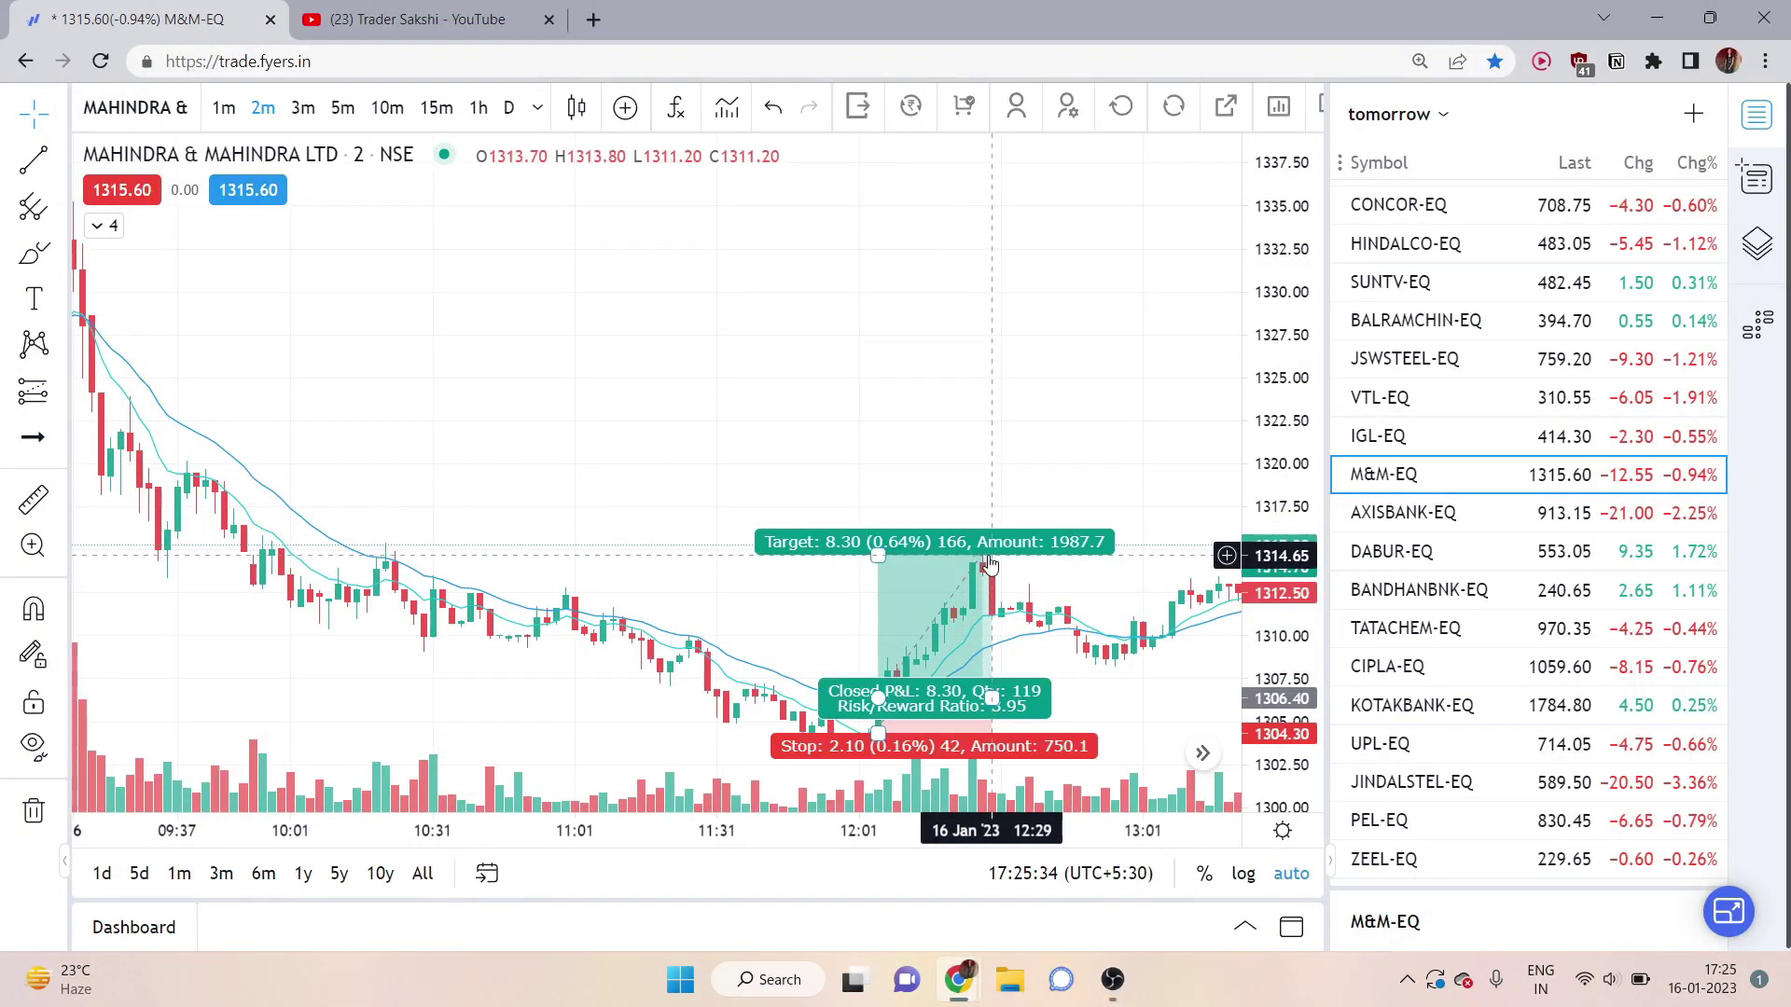
Step: Brush short horizontal lines beneath the 12:45 and 12:47 candles and a check-shaped stroke below the 12:37 candle
scroll(935, 480, "up", 2)
scroll(938, 479, "down", 3)
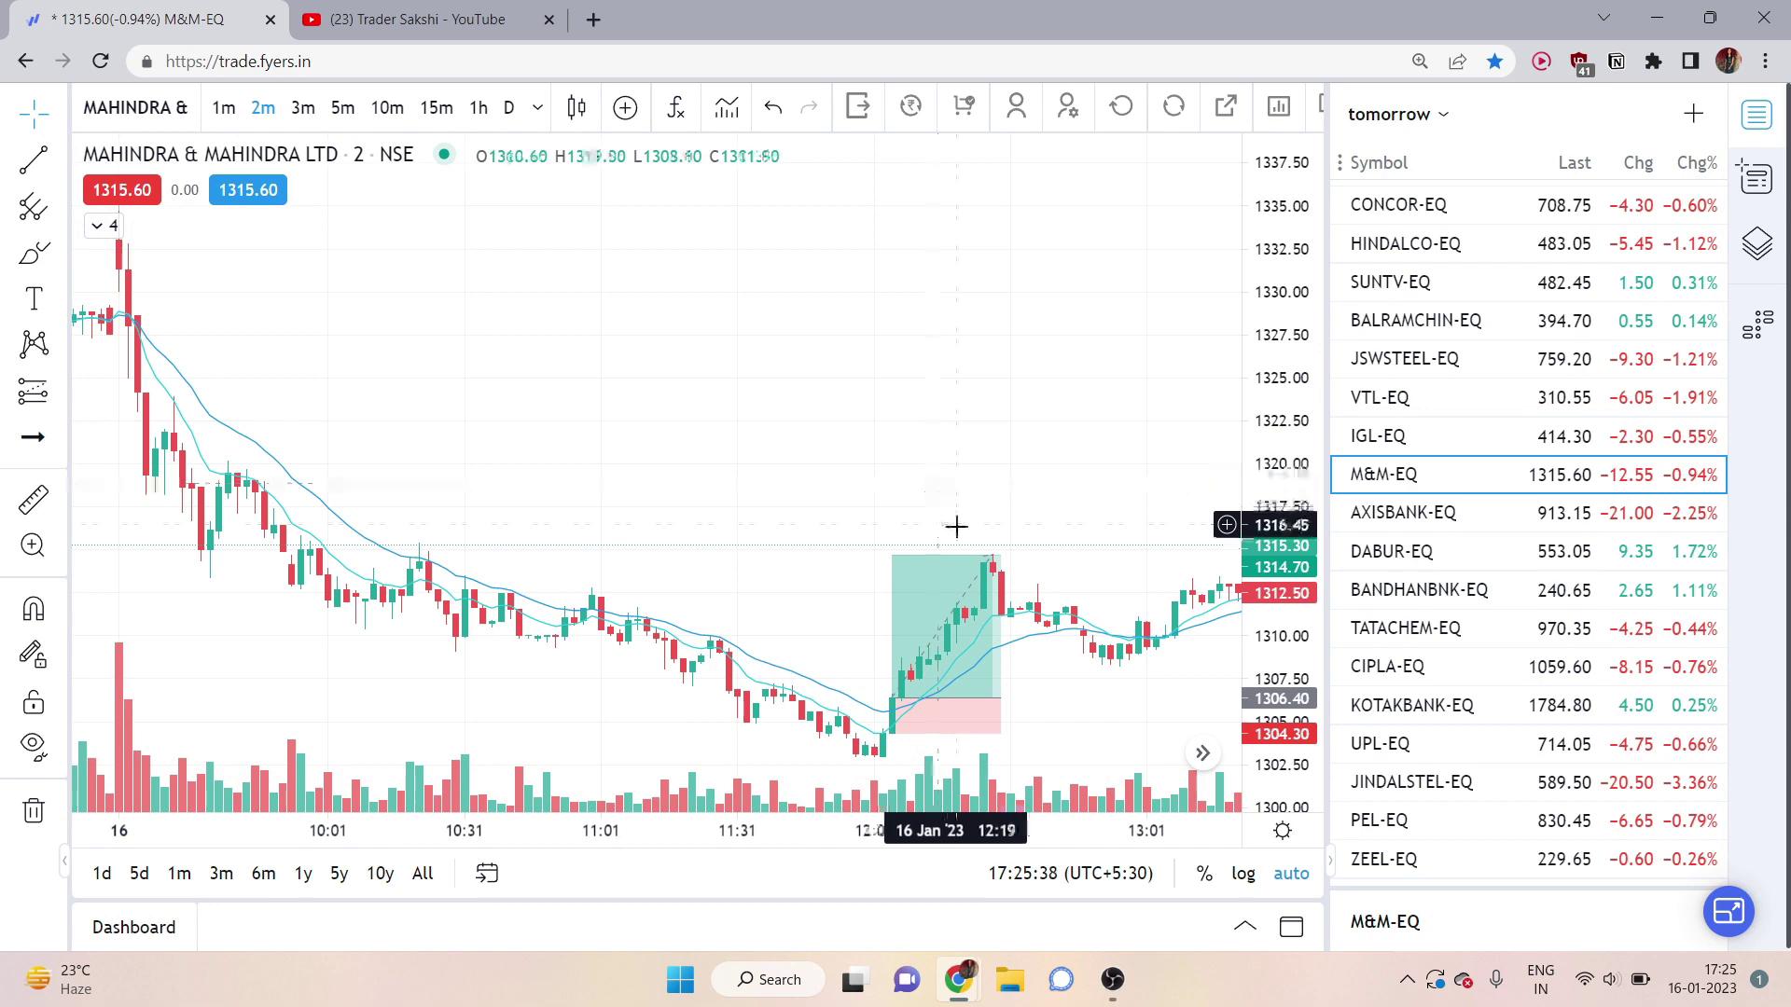
mouse_move(970, 548)
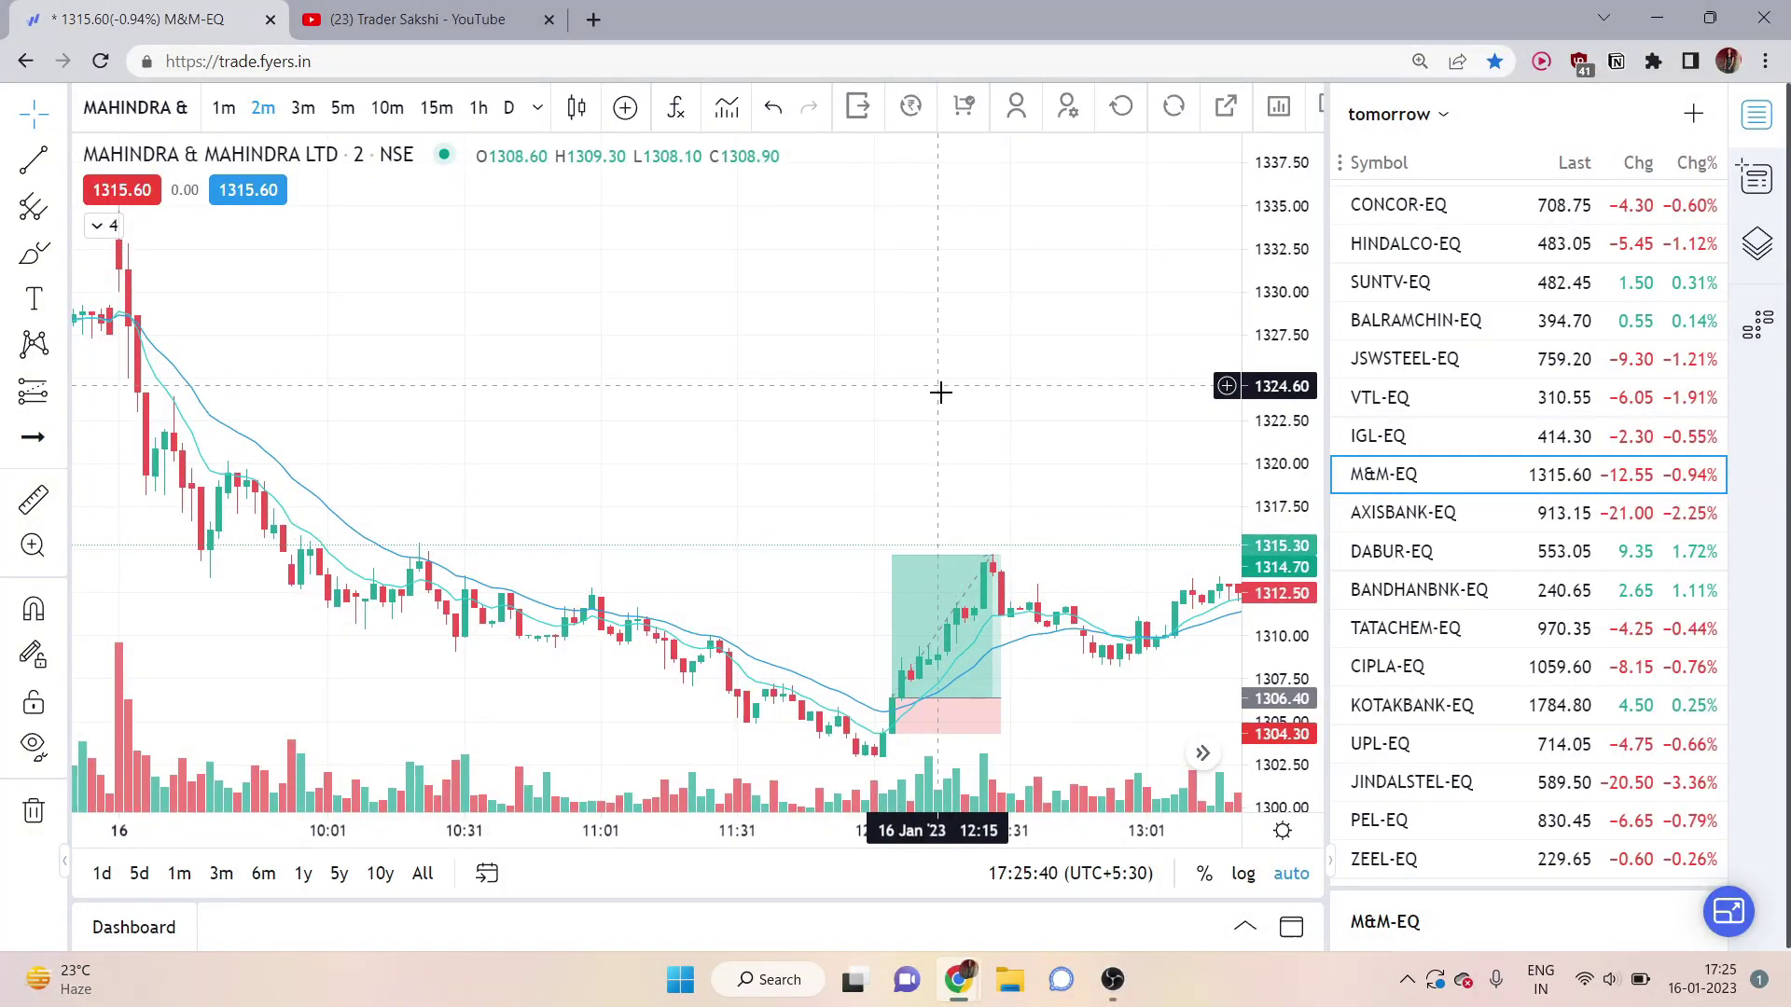
scroll(959, 559, "up", 3)
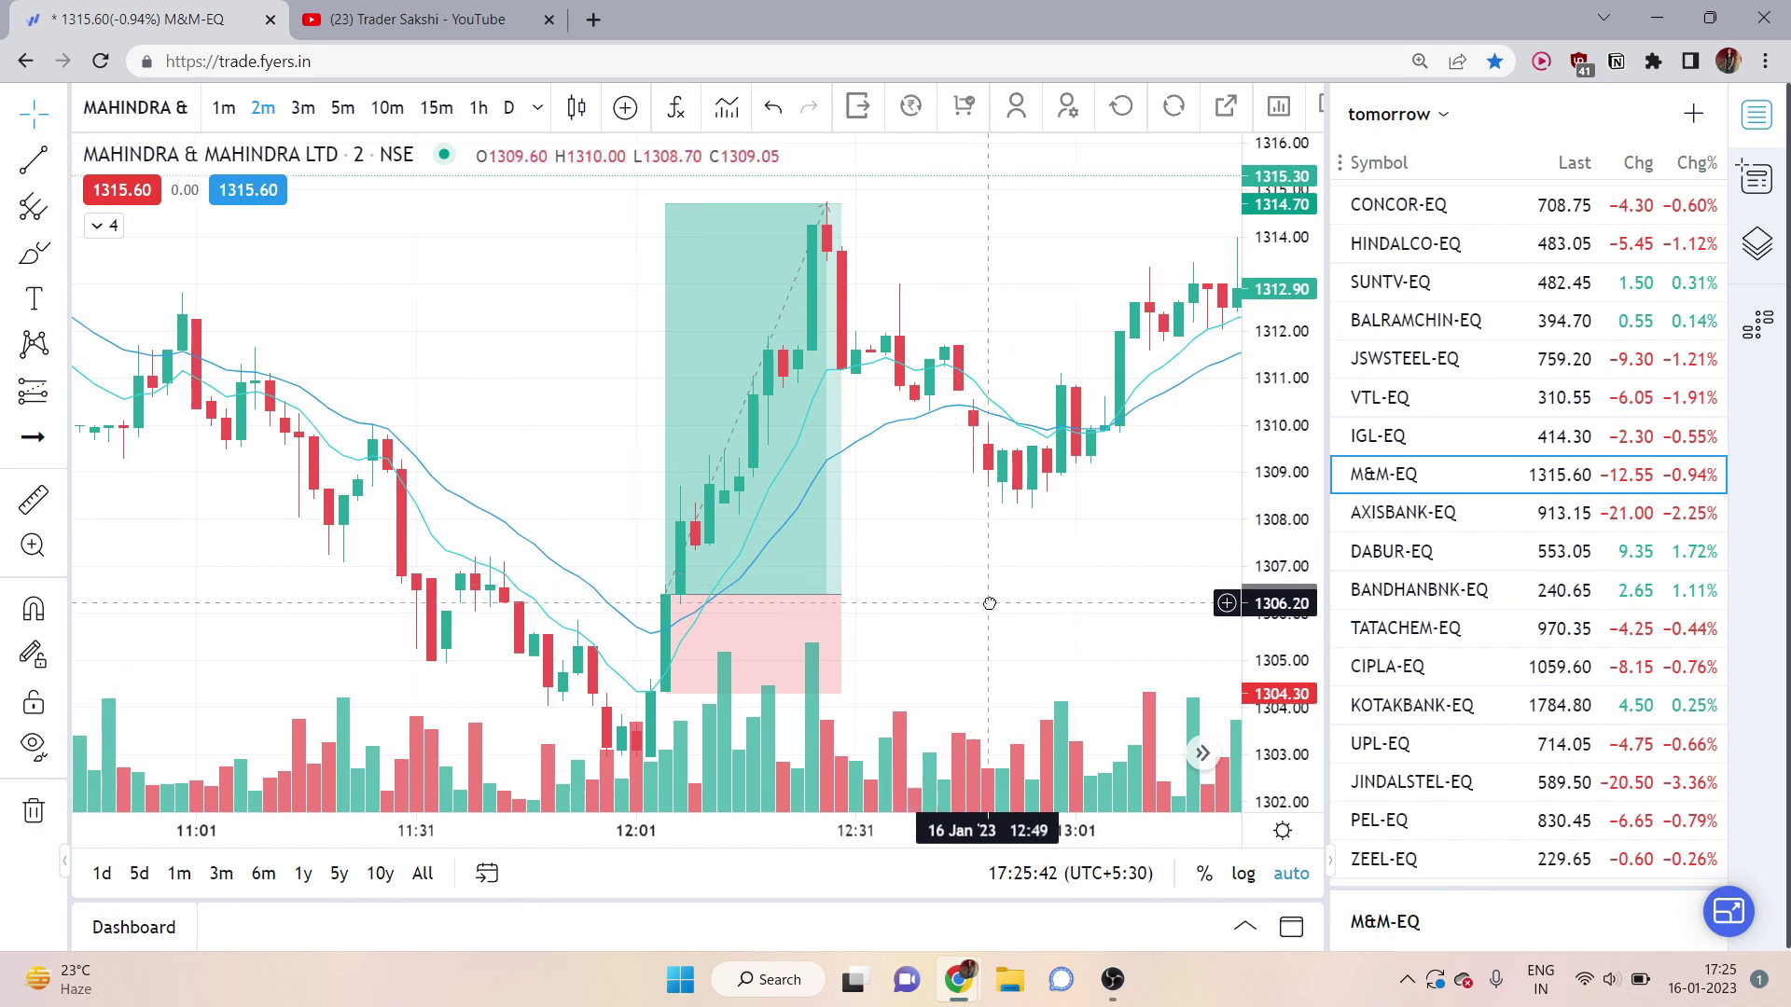
scroll(980, 606, "up", 3)
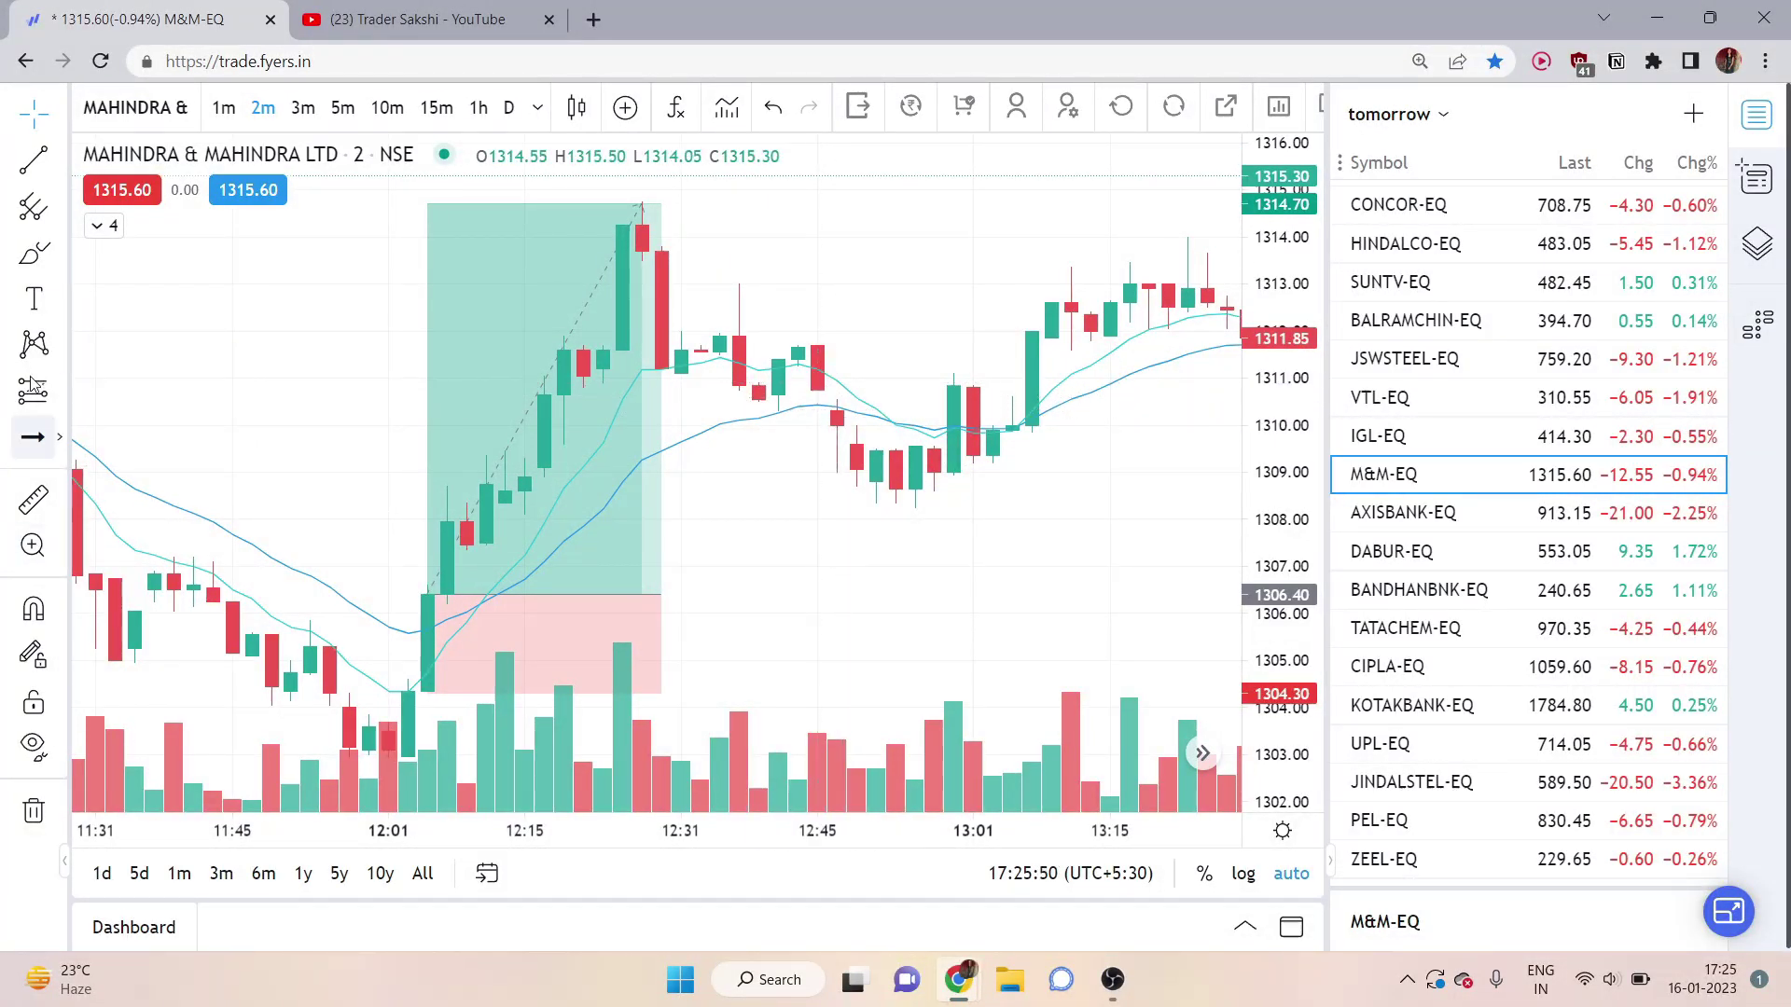
left_click(32, 270)
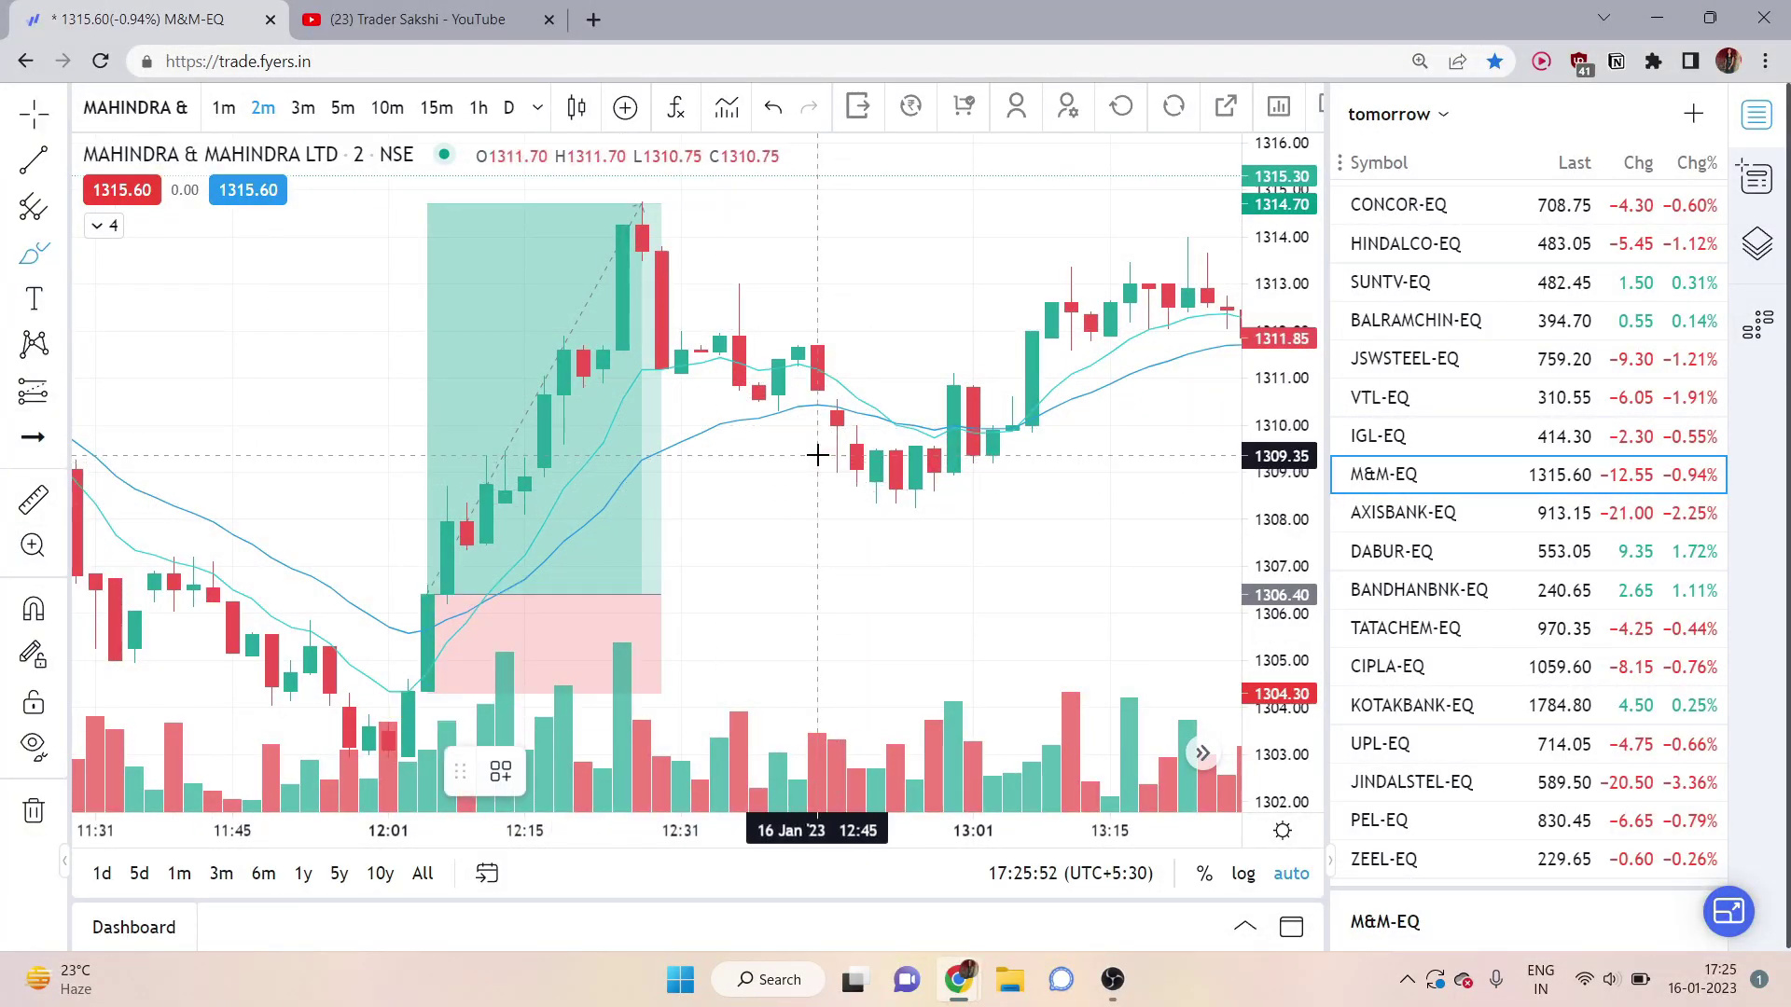
left_click_drag(802, 395, 838, 393)
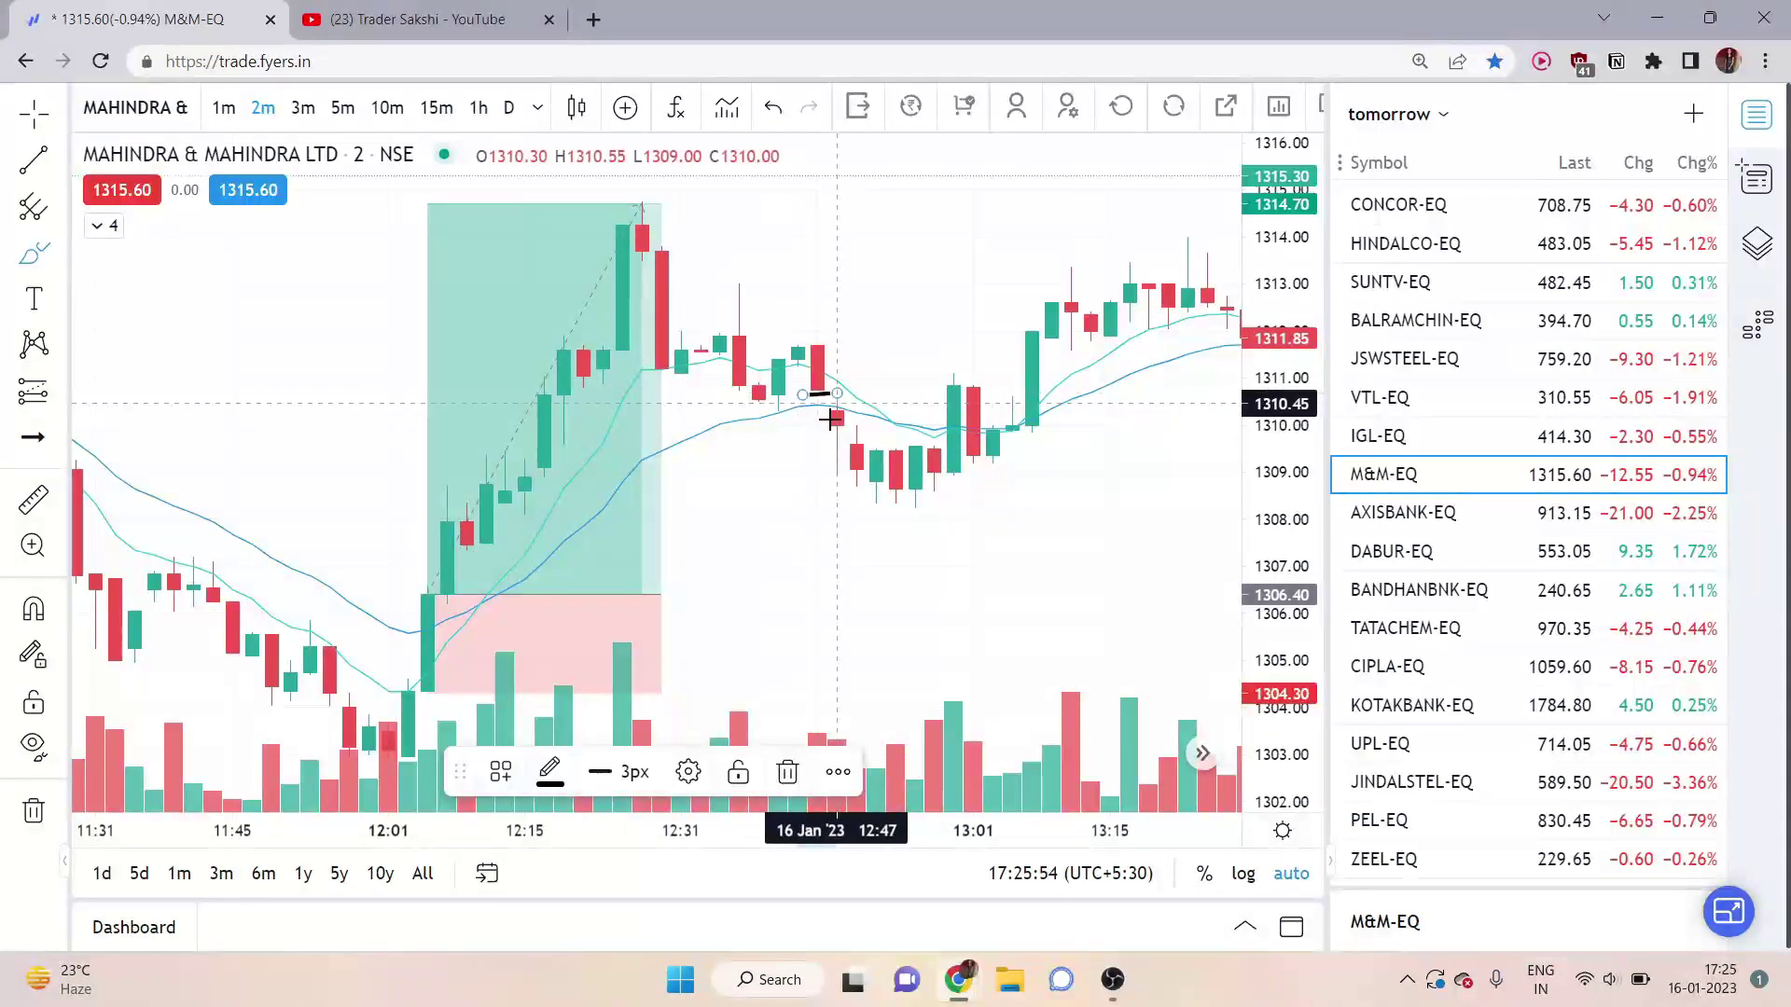
mouse_move(723, 444)
left_mouse_down()
mouse_move(757, 480)
mouse_move(739, 395)
left_mouse_up()
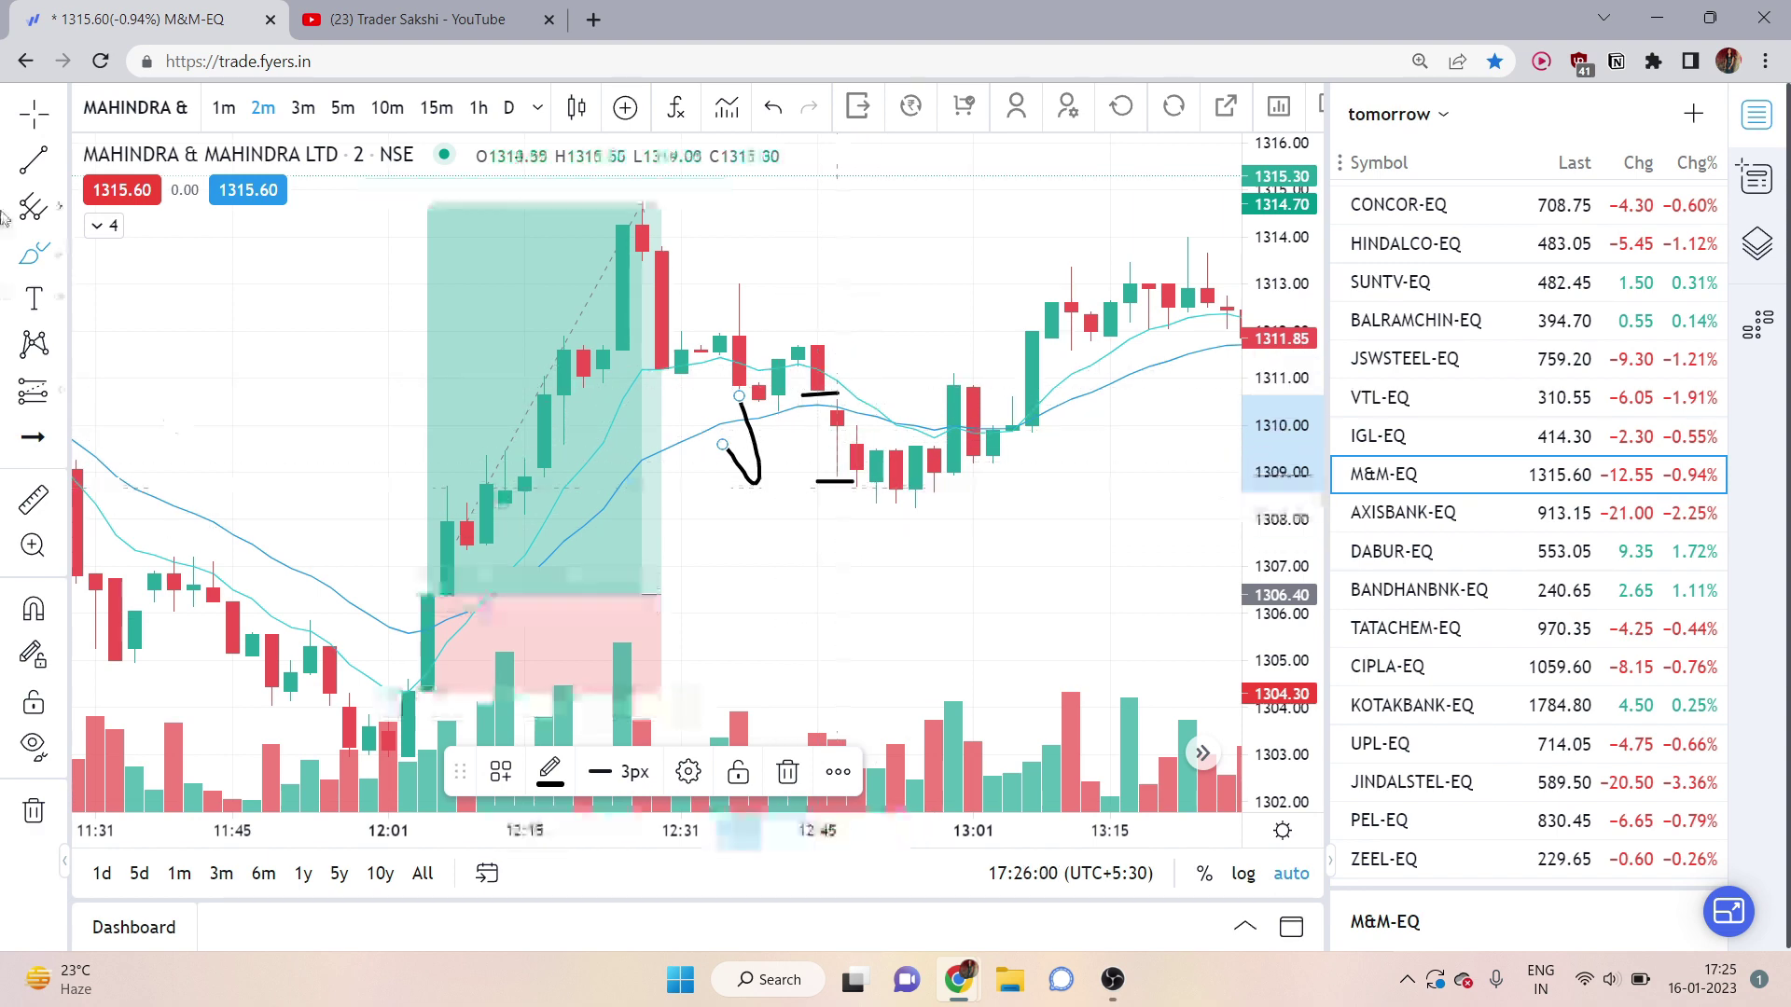
left_click(28, 120)
left_click(792, 548)
Step: Place a second Long Position at the 13:07 candle with entry 1312.45
scroll(812, 587, "up", 3)
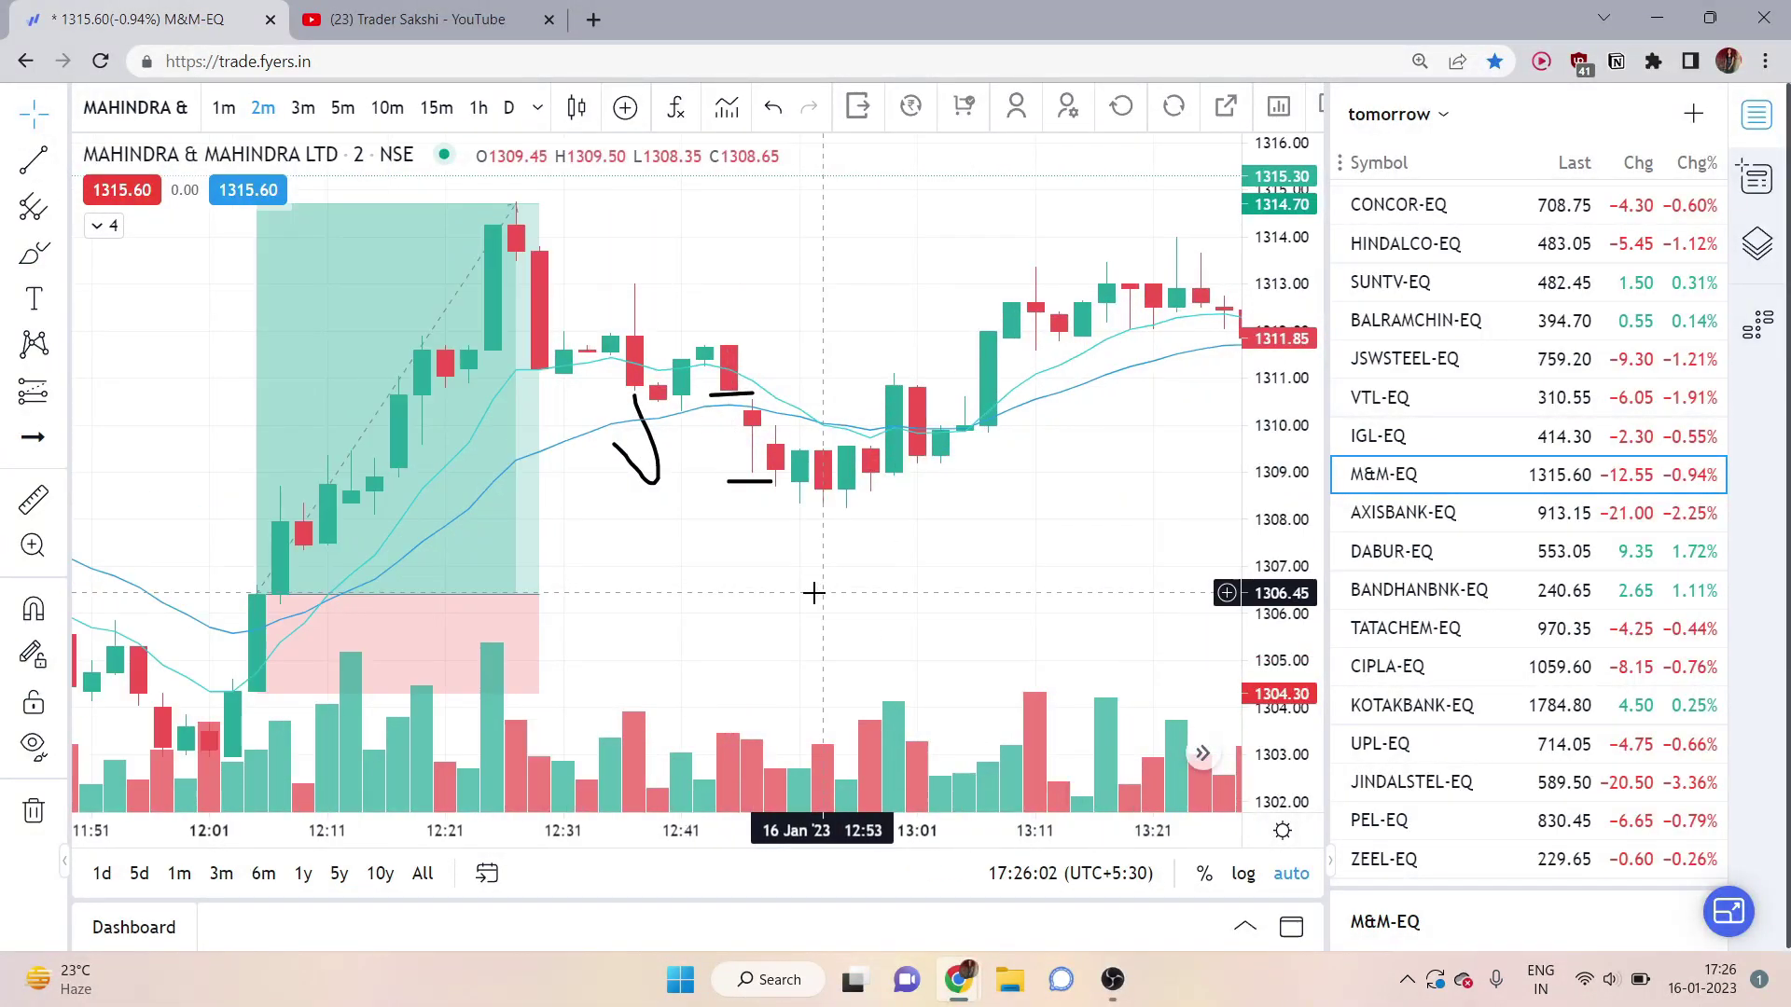
scroll(869, 599, "up", 3)
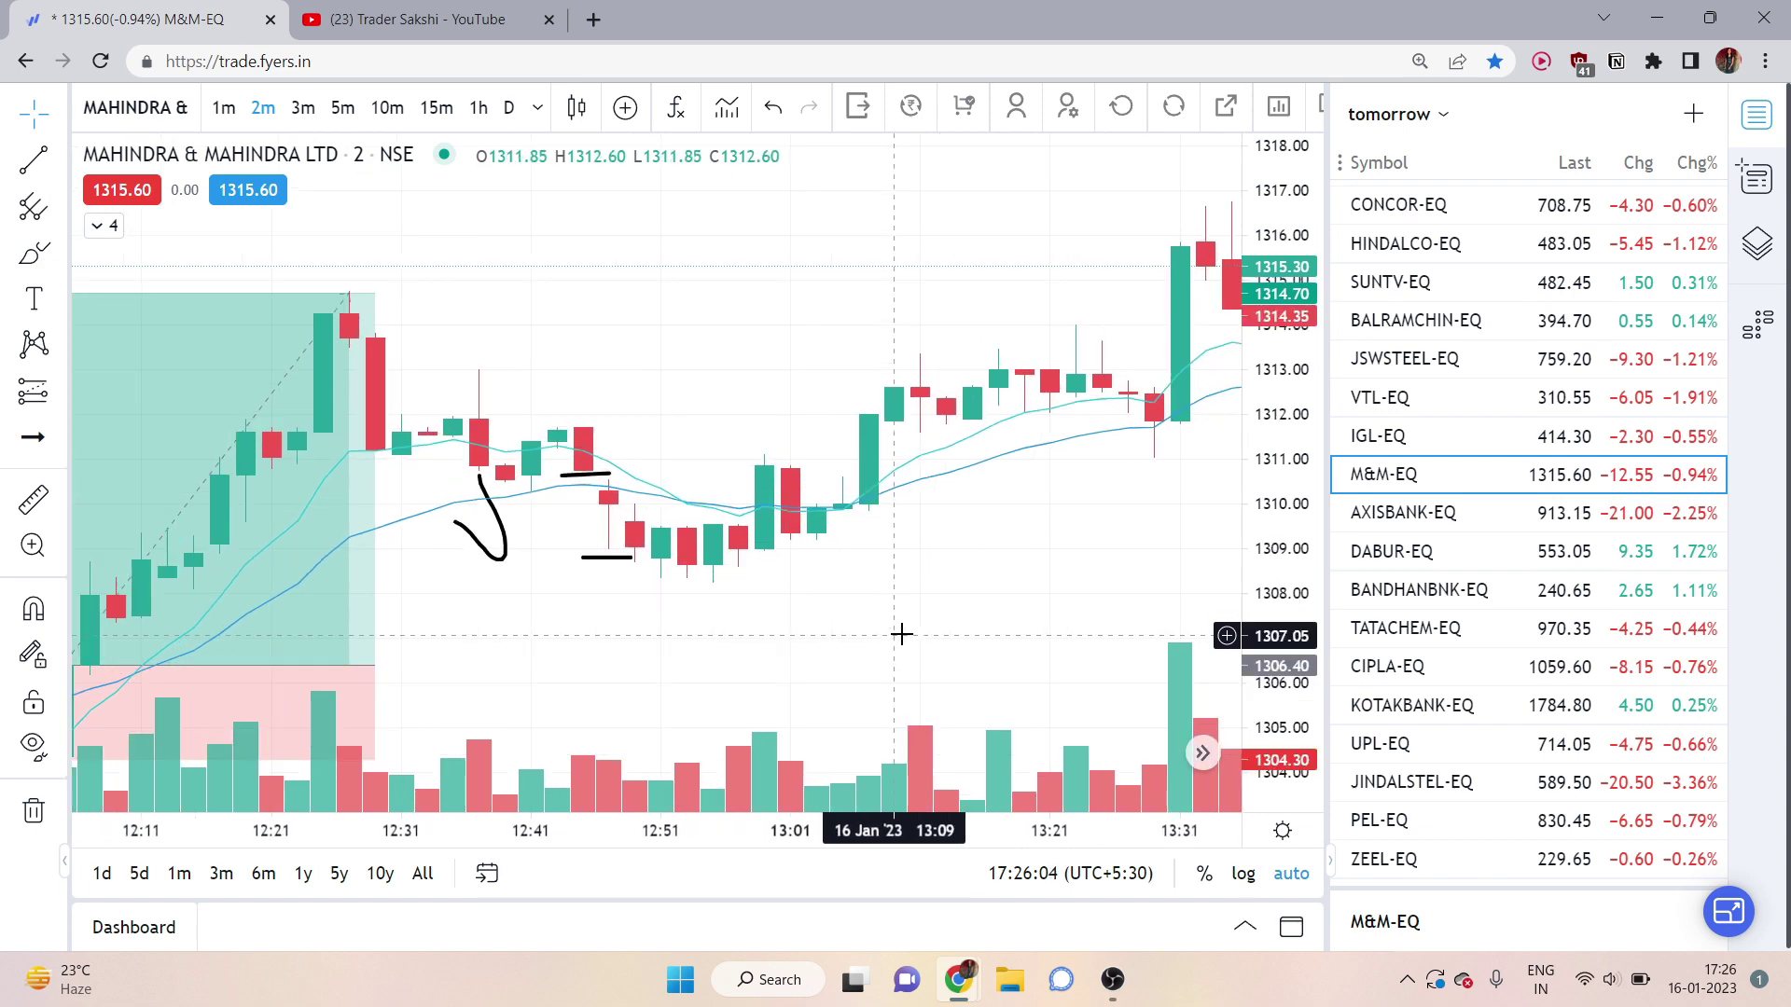
left_click(53, 389)
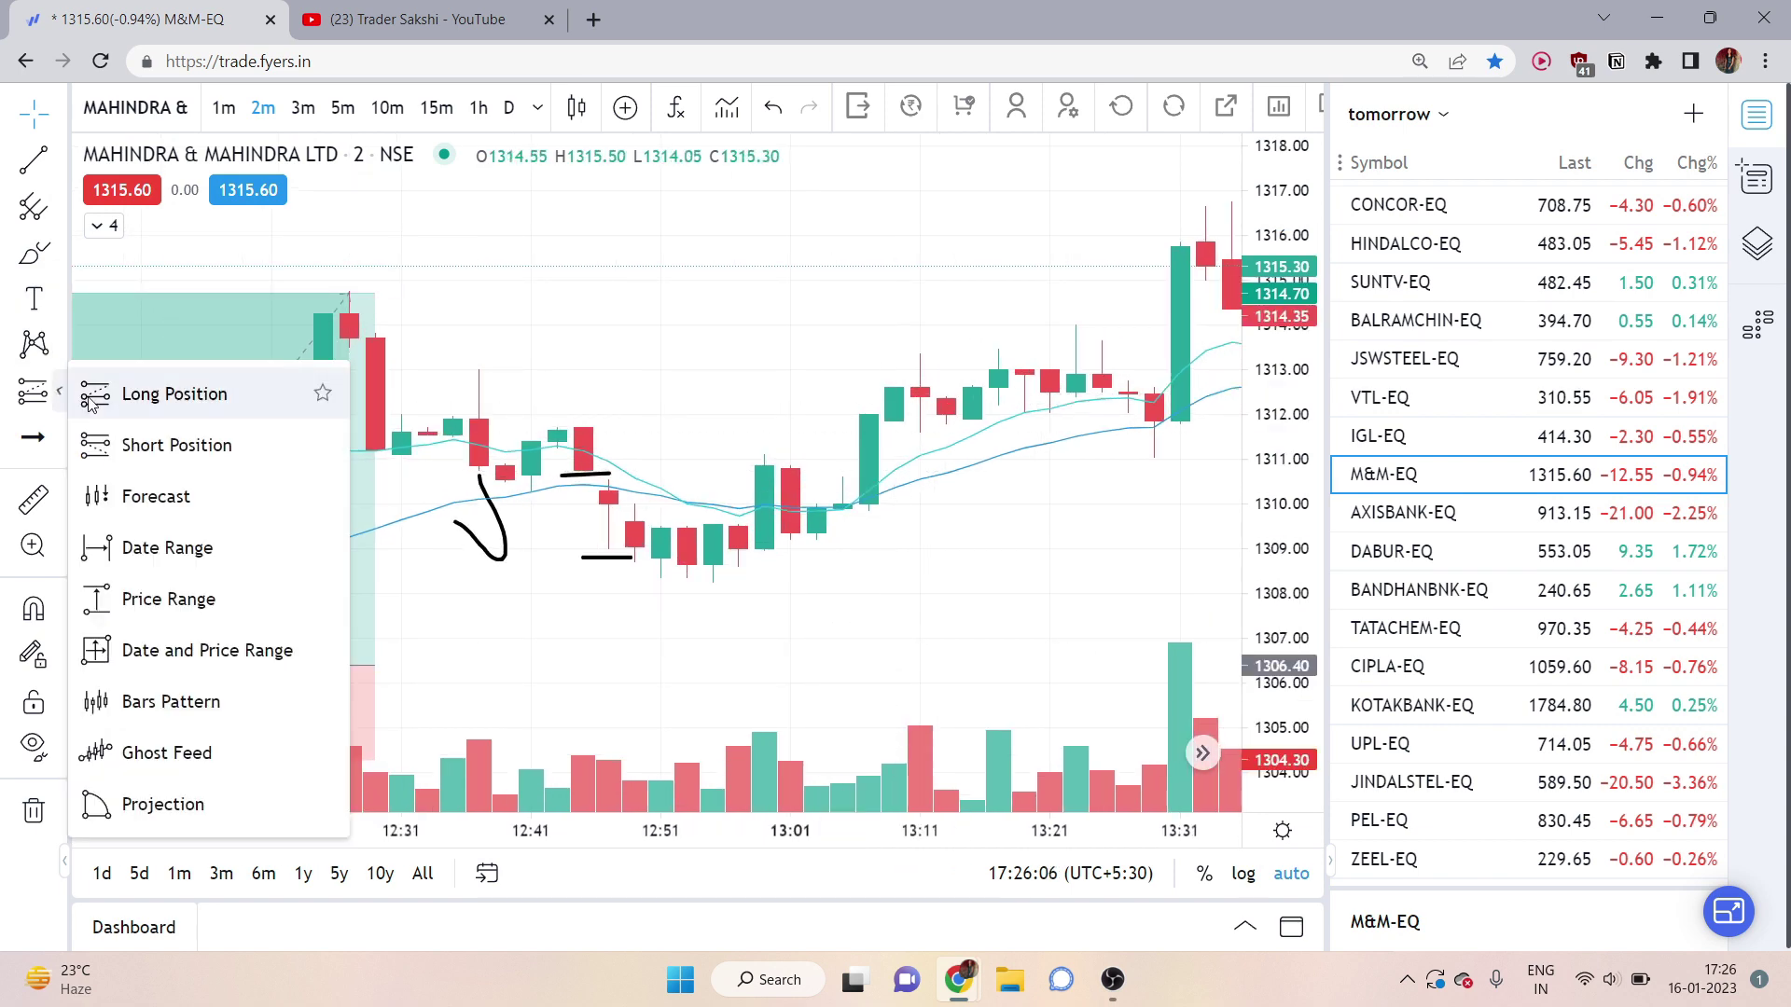
left_click(183, 394)
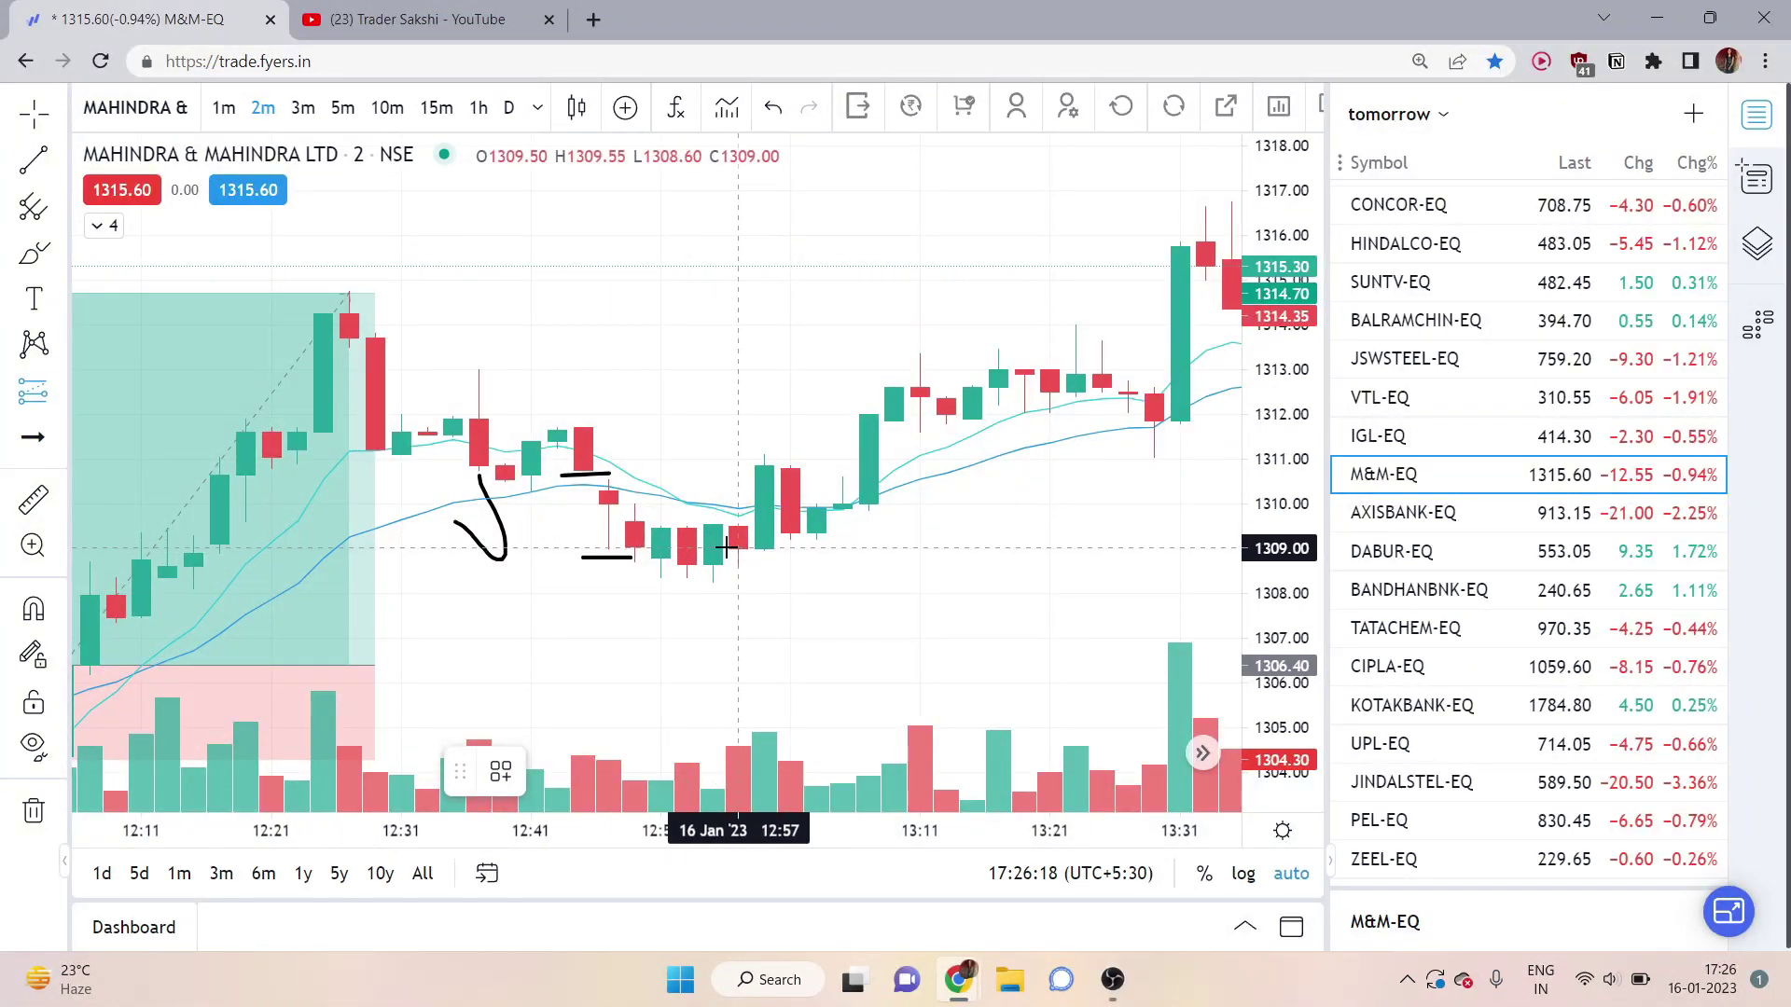
left_click(879, 393)
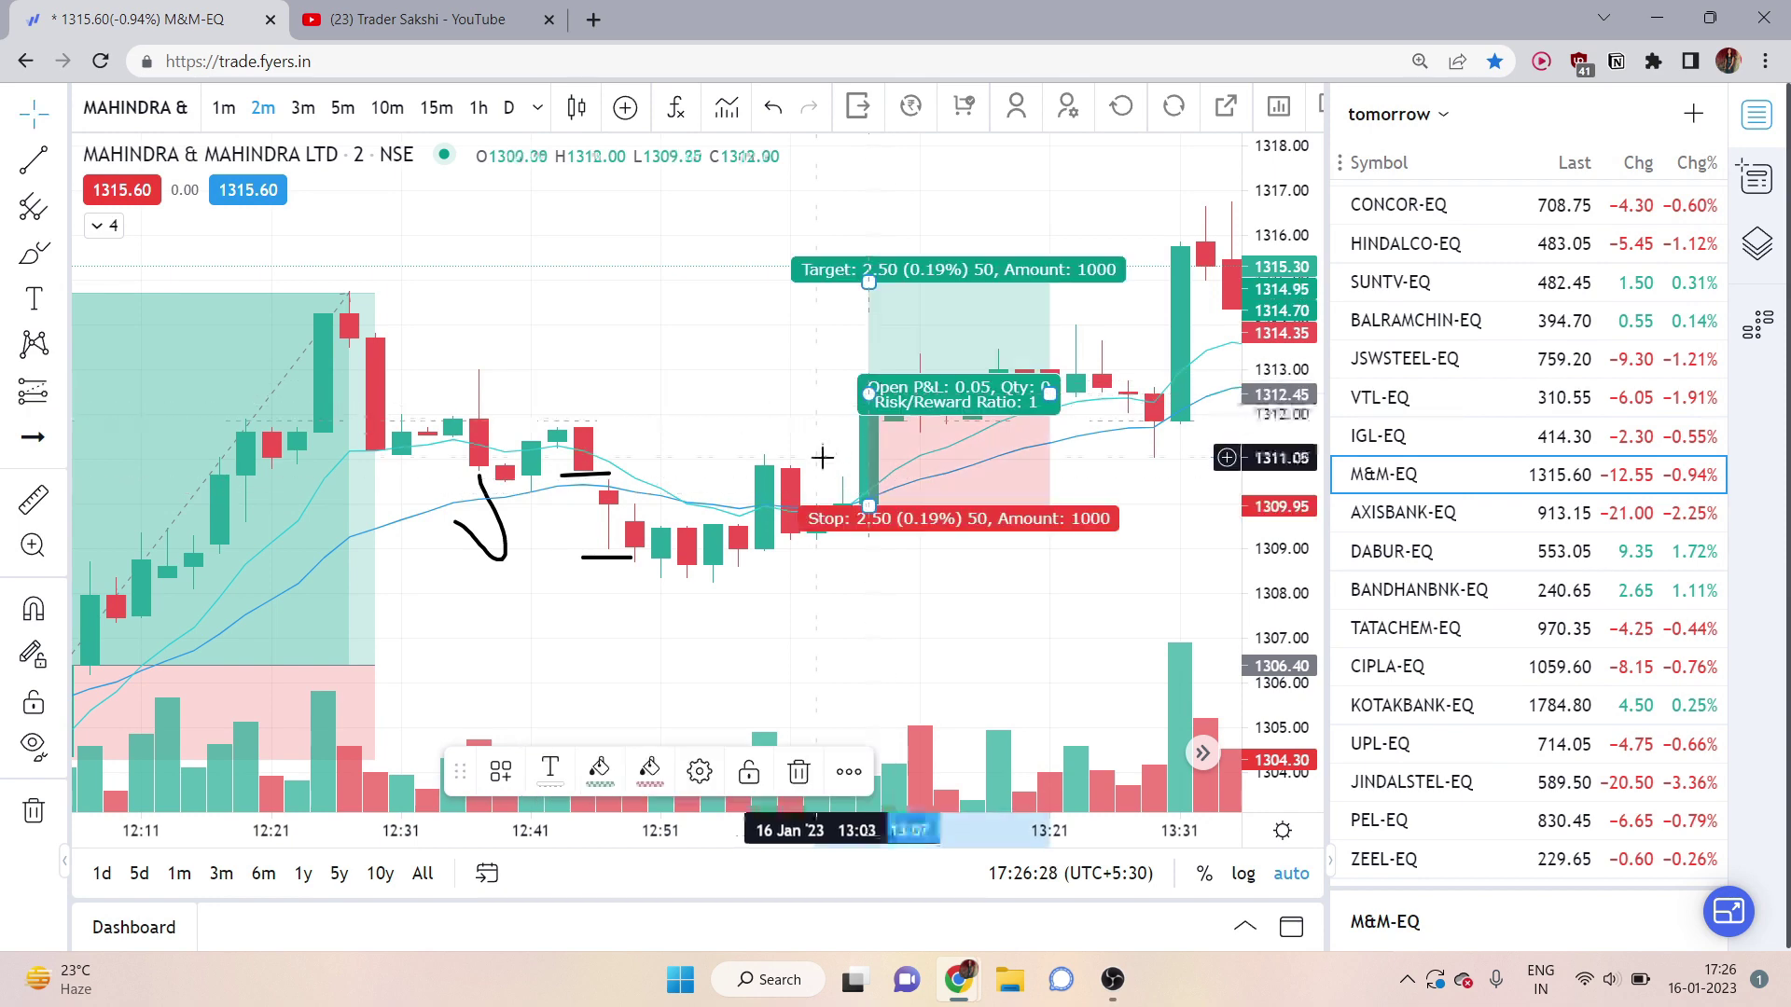
Step: Raise the 13:07 long position's target to 1316.95
scroll(931, 584, "down", 5)
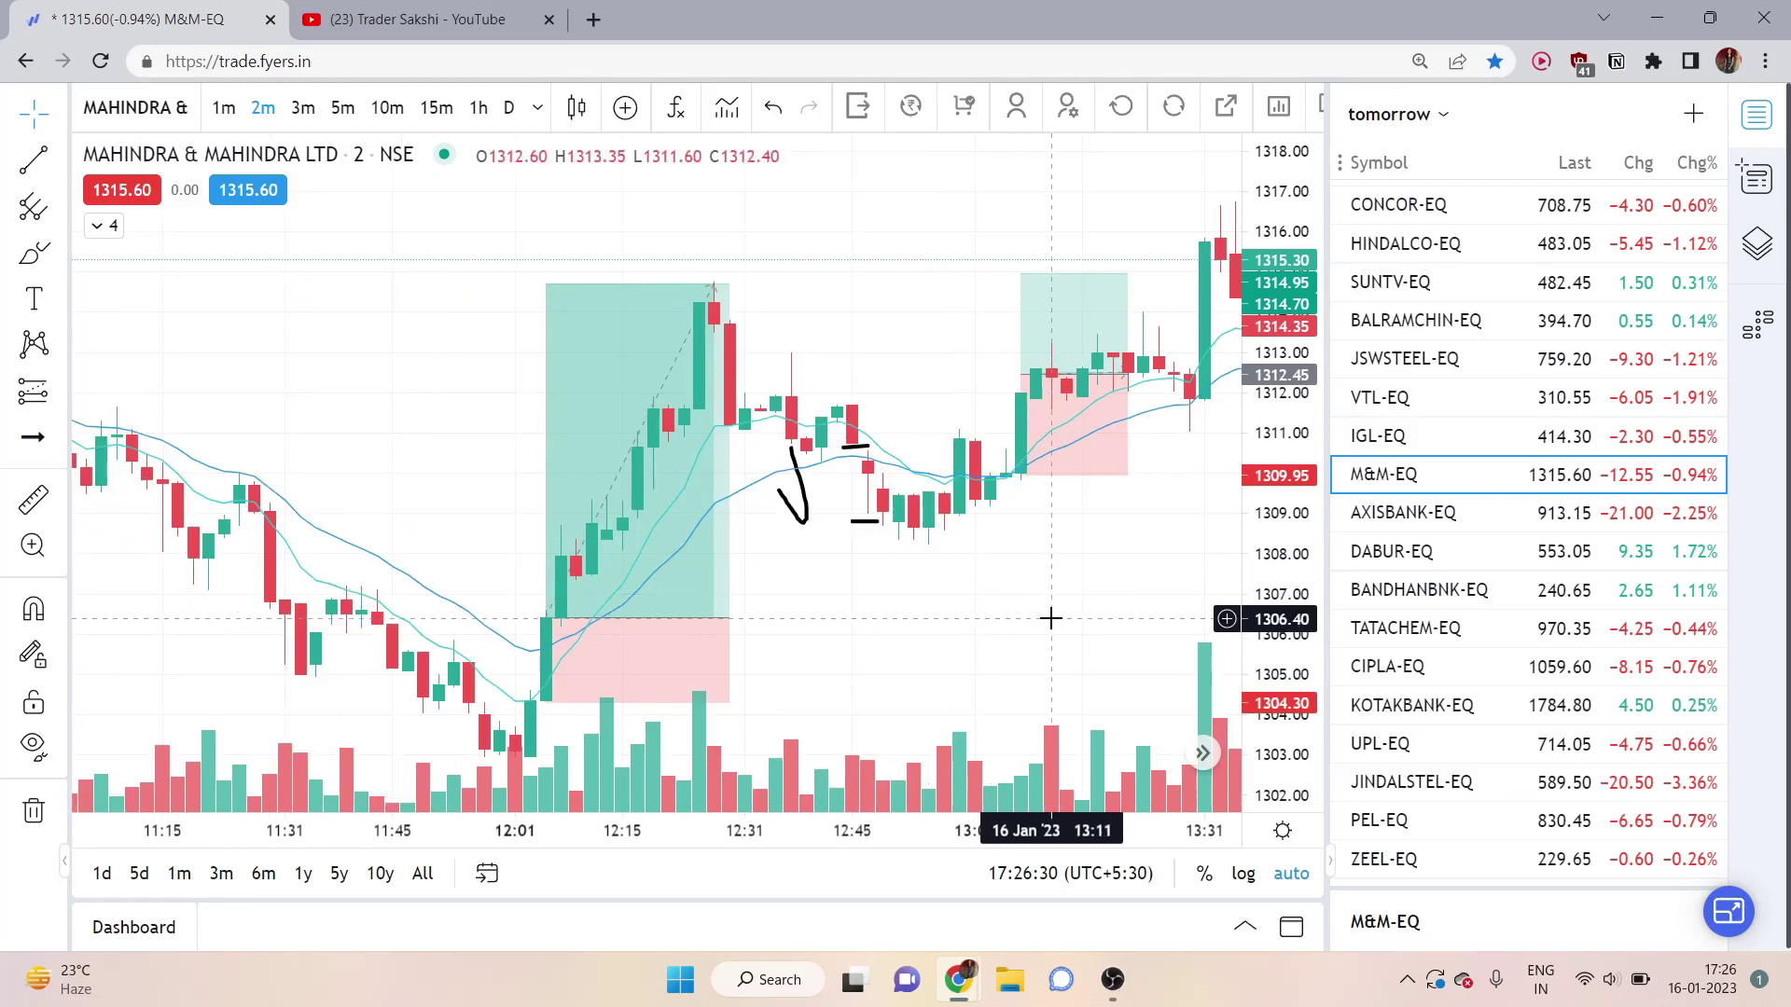
left_click_drag(984, 273, 980, 196)
scroll(1032, 624, "down", 5)
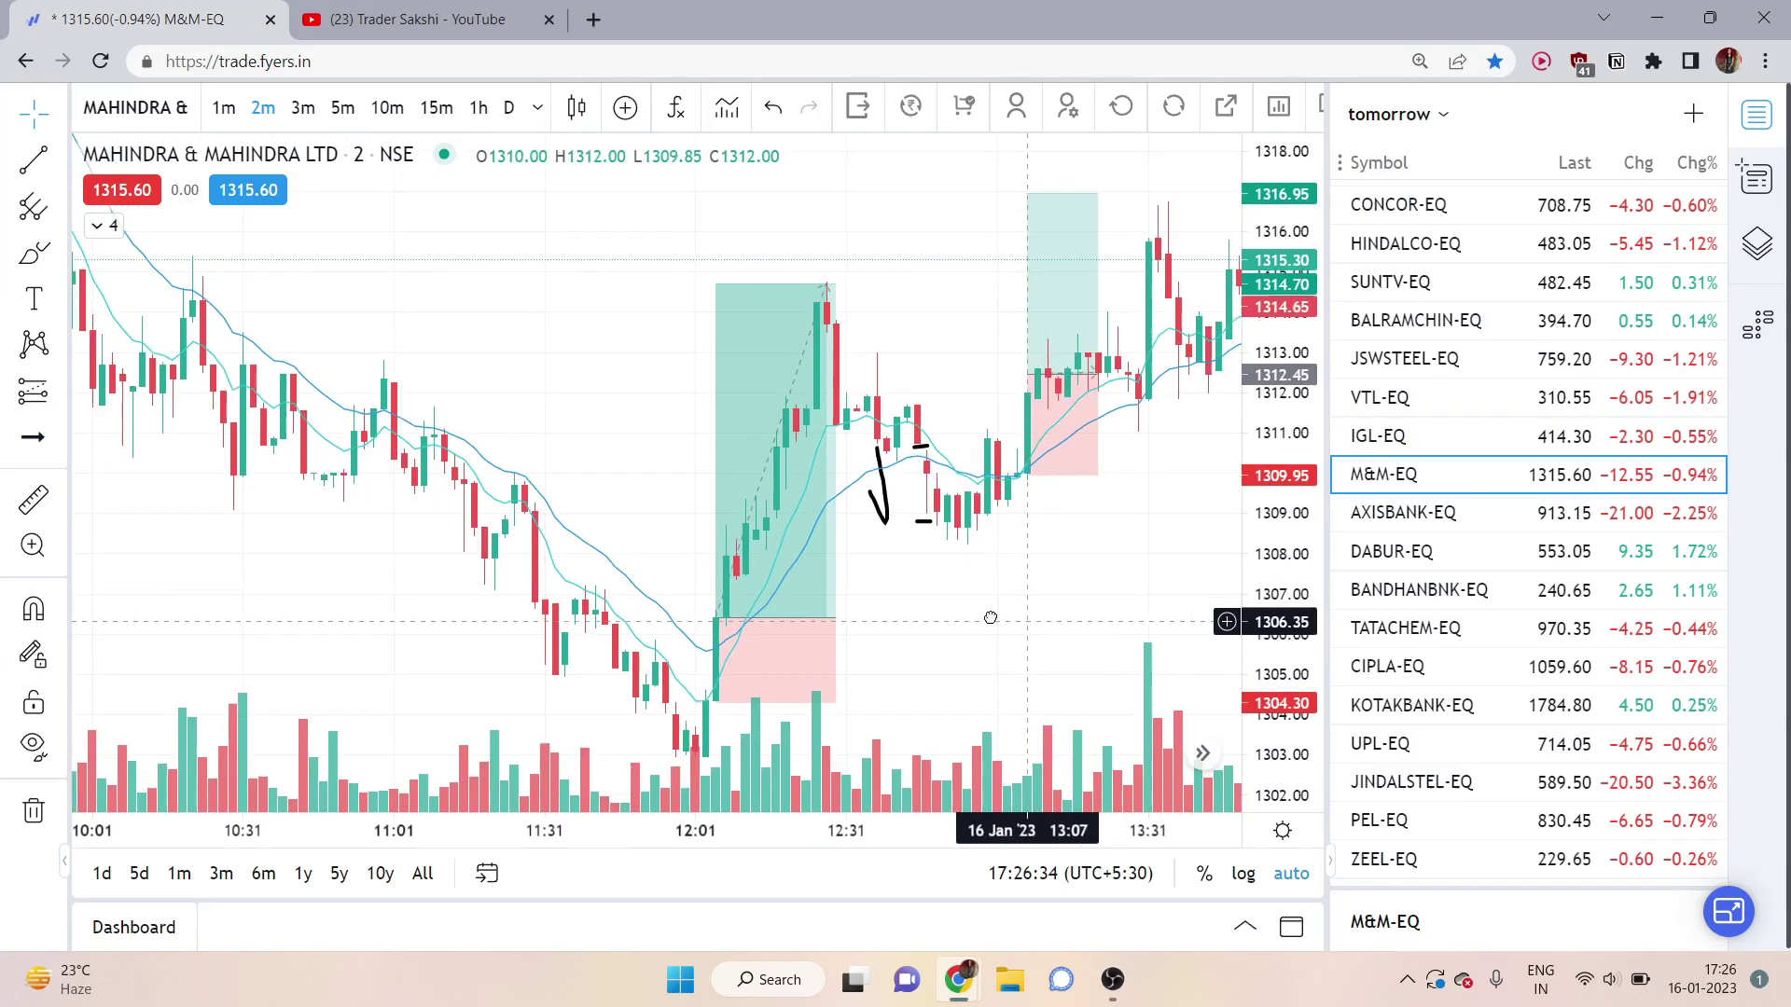
Step: Place a Short Position at the 09:29 candle of 16 January with entry 1318.50
left_click_drag(616, 447, 1024, 438)
scroll(640, 481, "up", 4)
mouse_move(619, 438)
left_mouse_down()
mouse_move(959, 400)
mouse_move(1080, 425)
left_mouse_up()
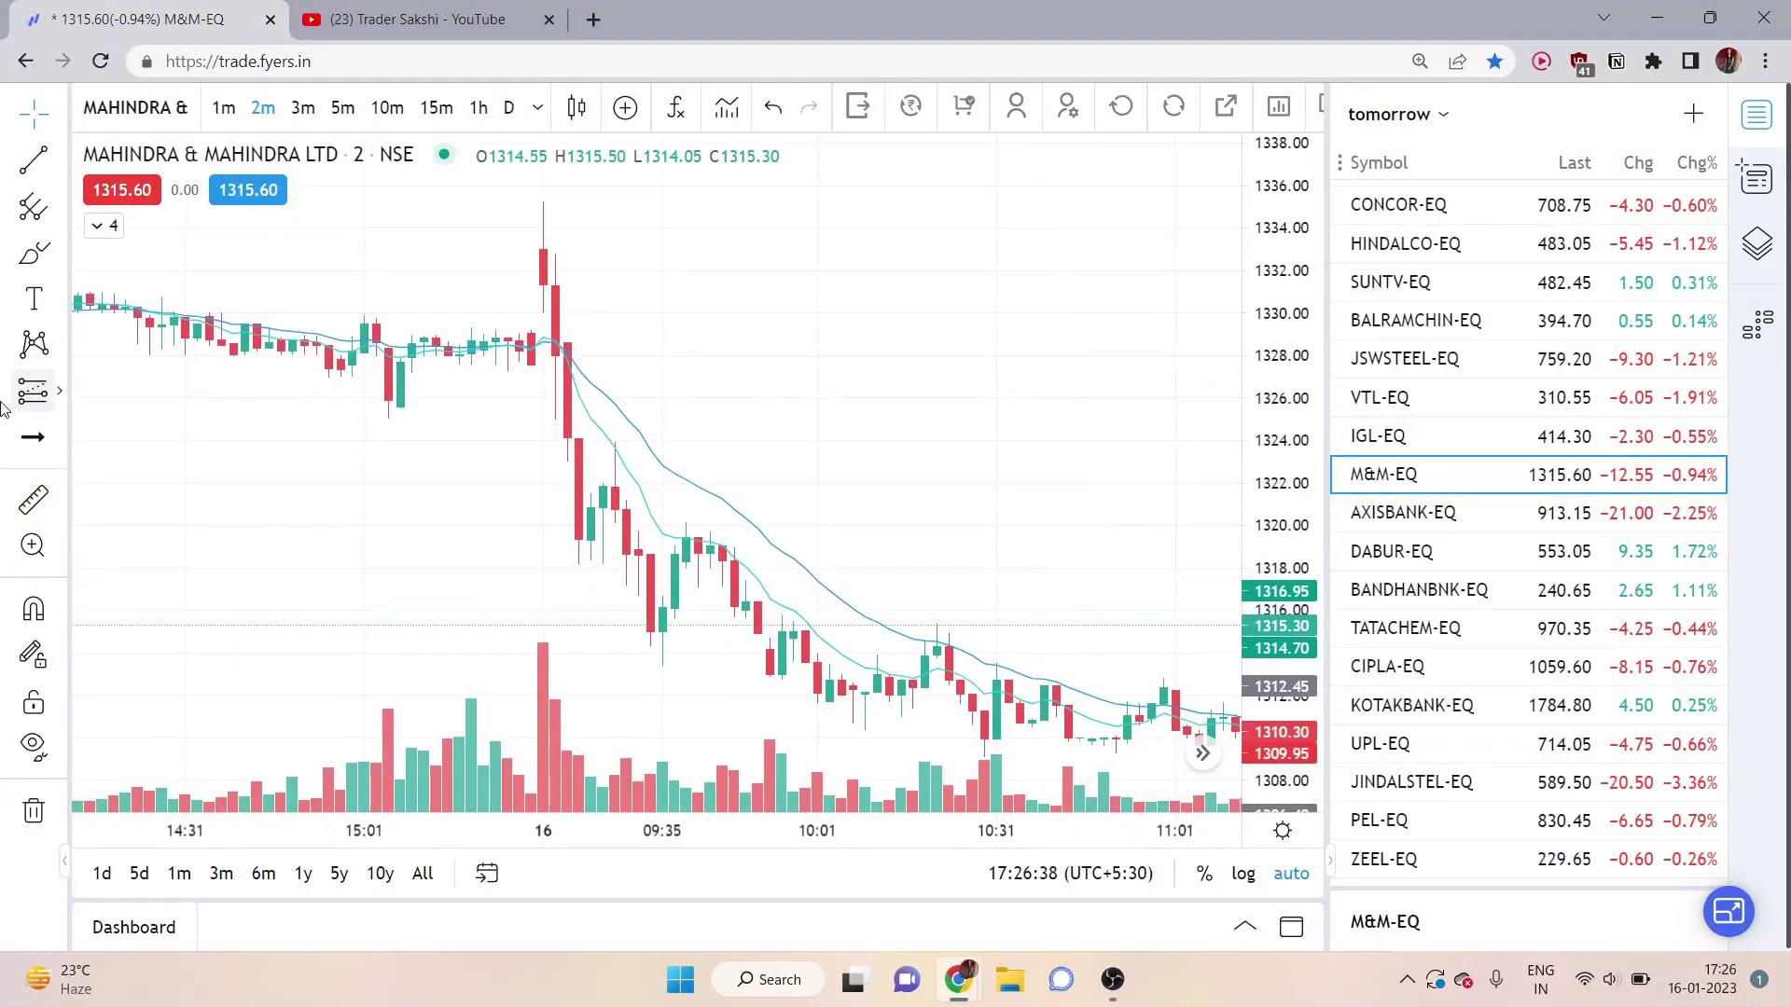
left_click(57, 396)
left_click(177, 444)
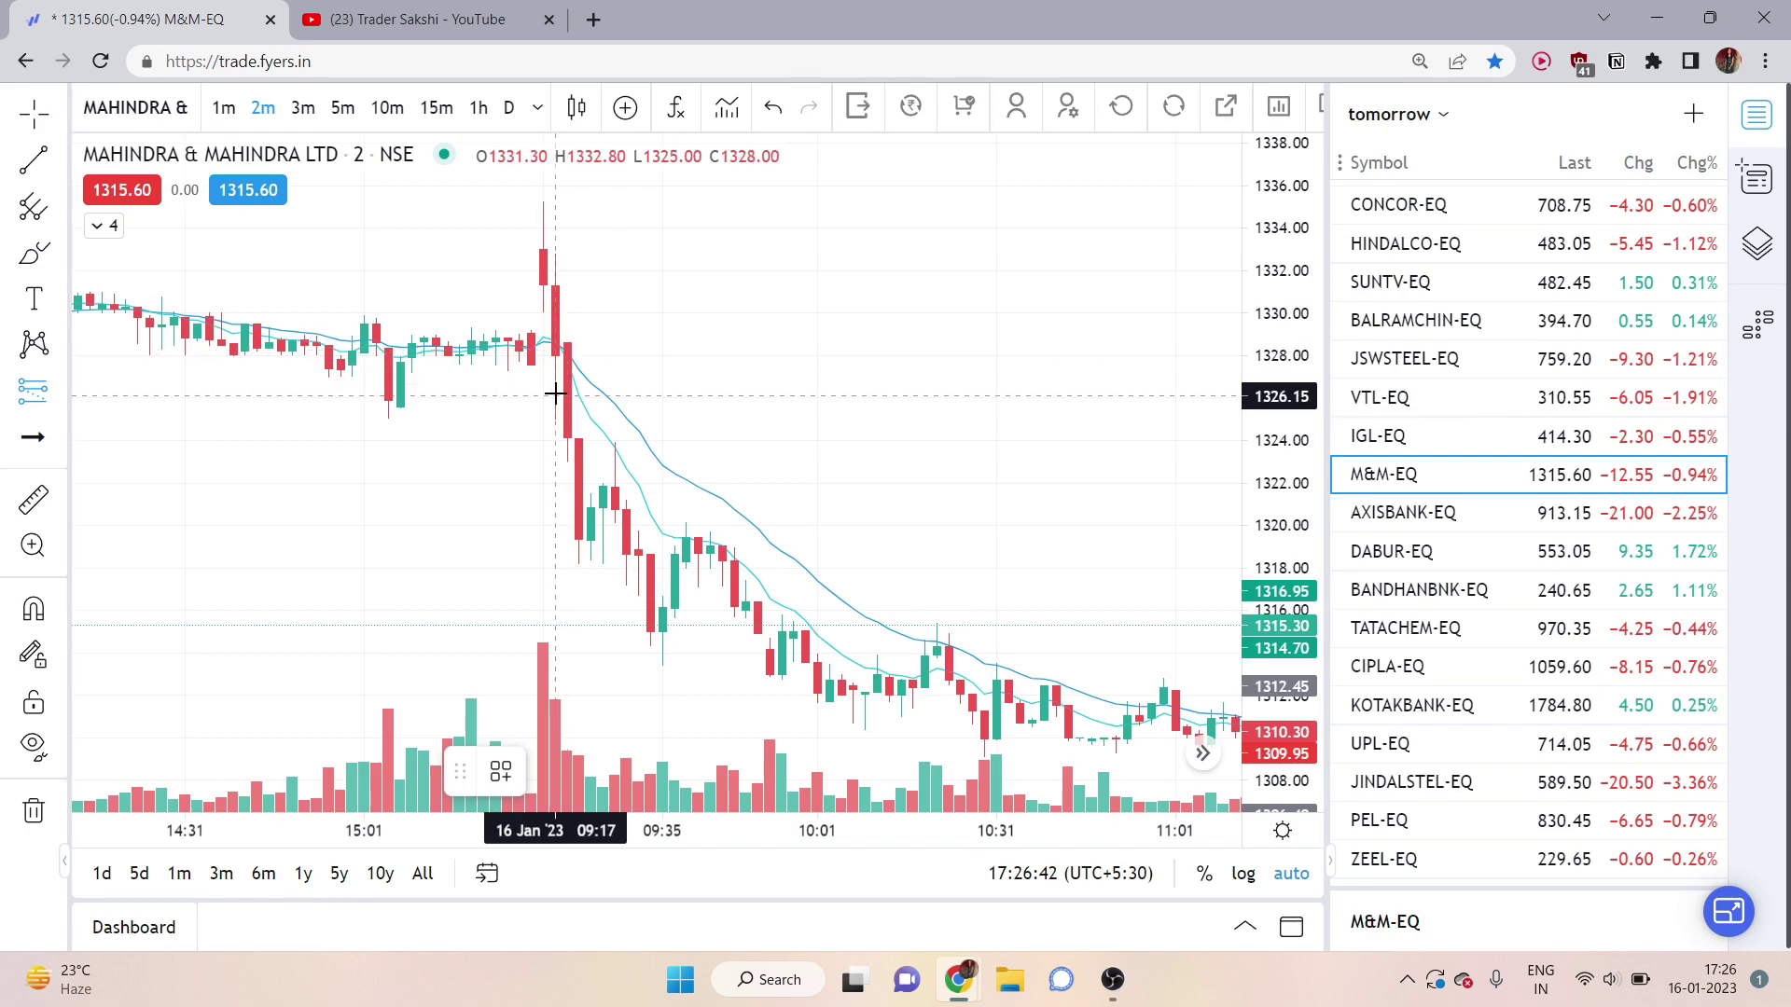
scroll(512, 420, "right", 2)
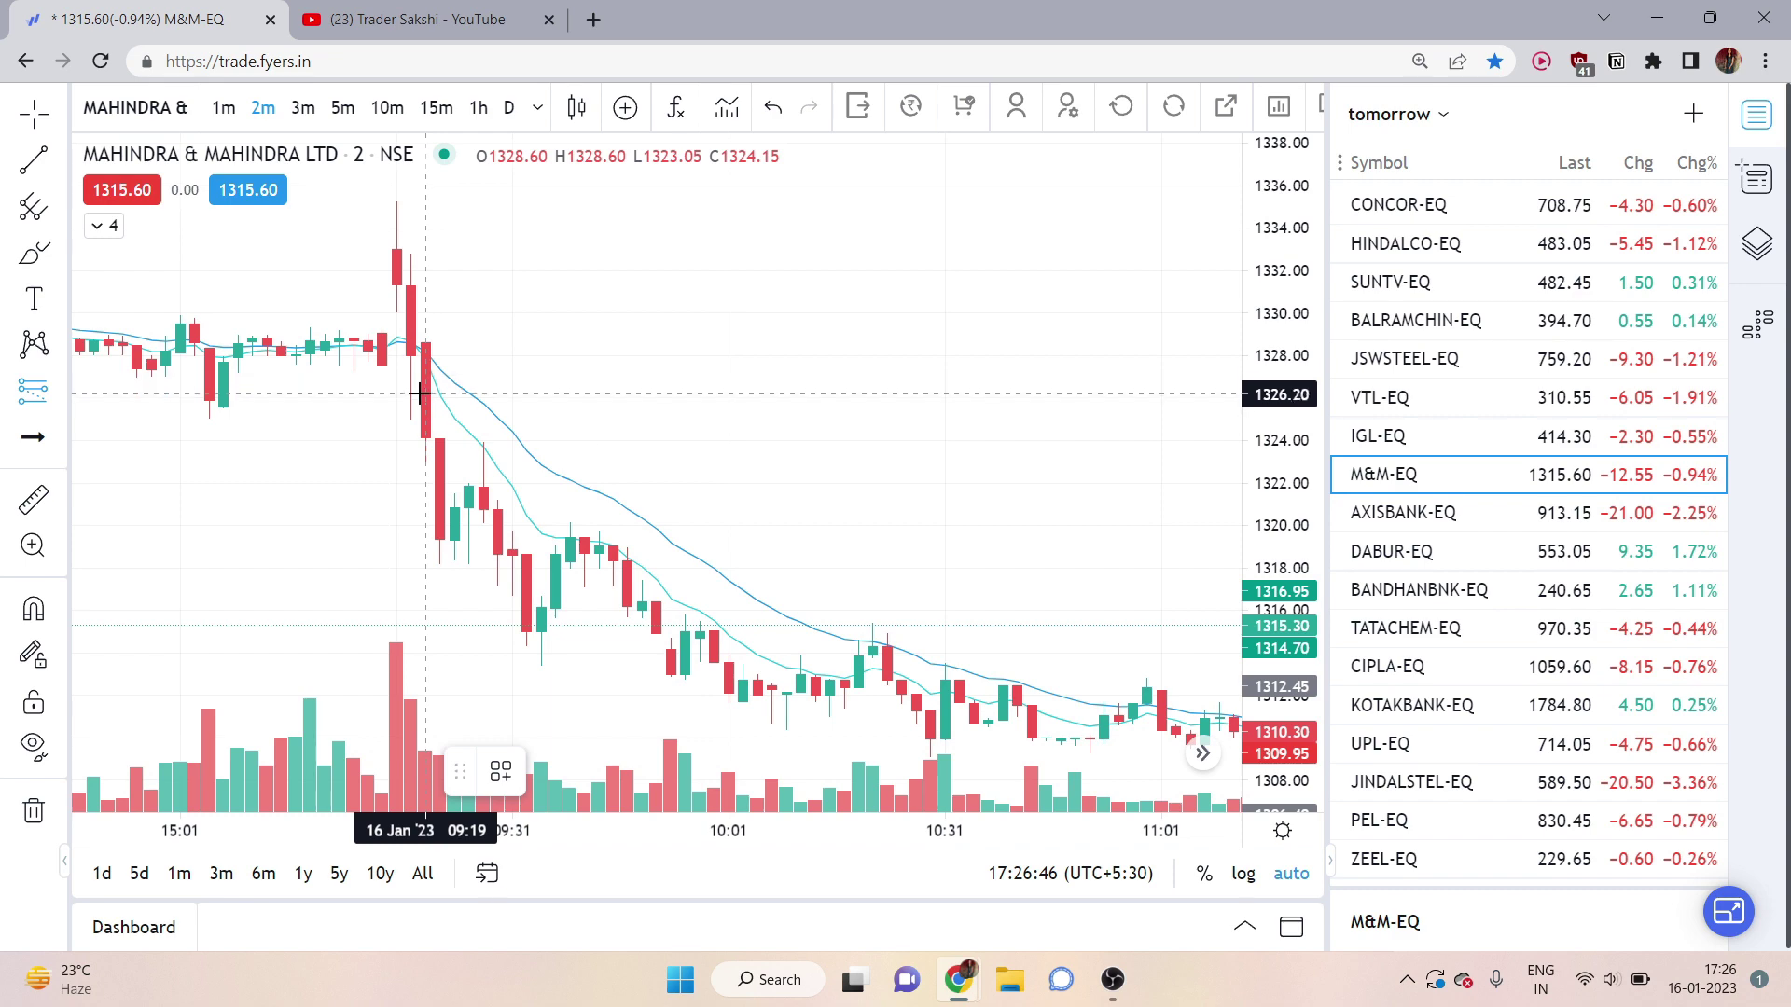
scroll(852, 480, "left", 2)
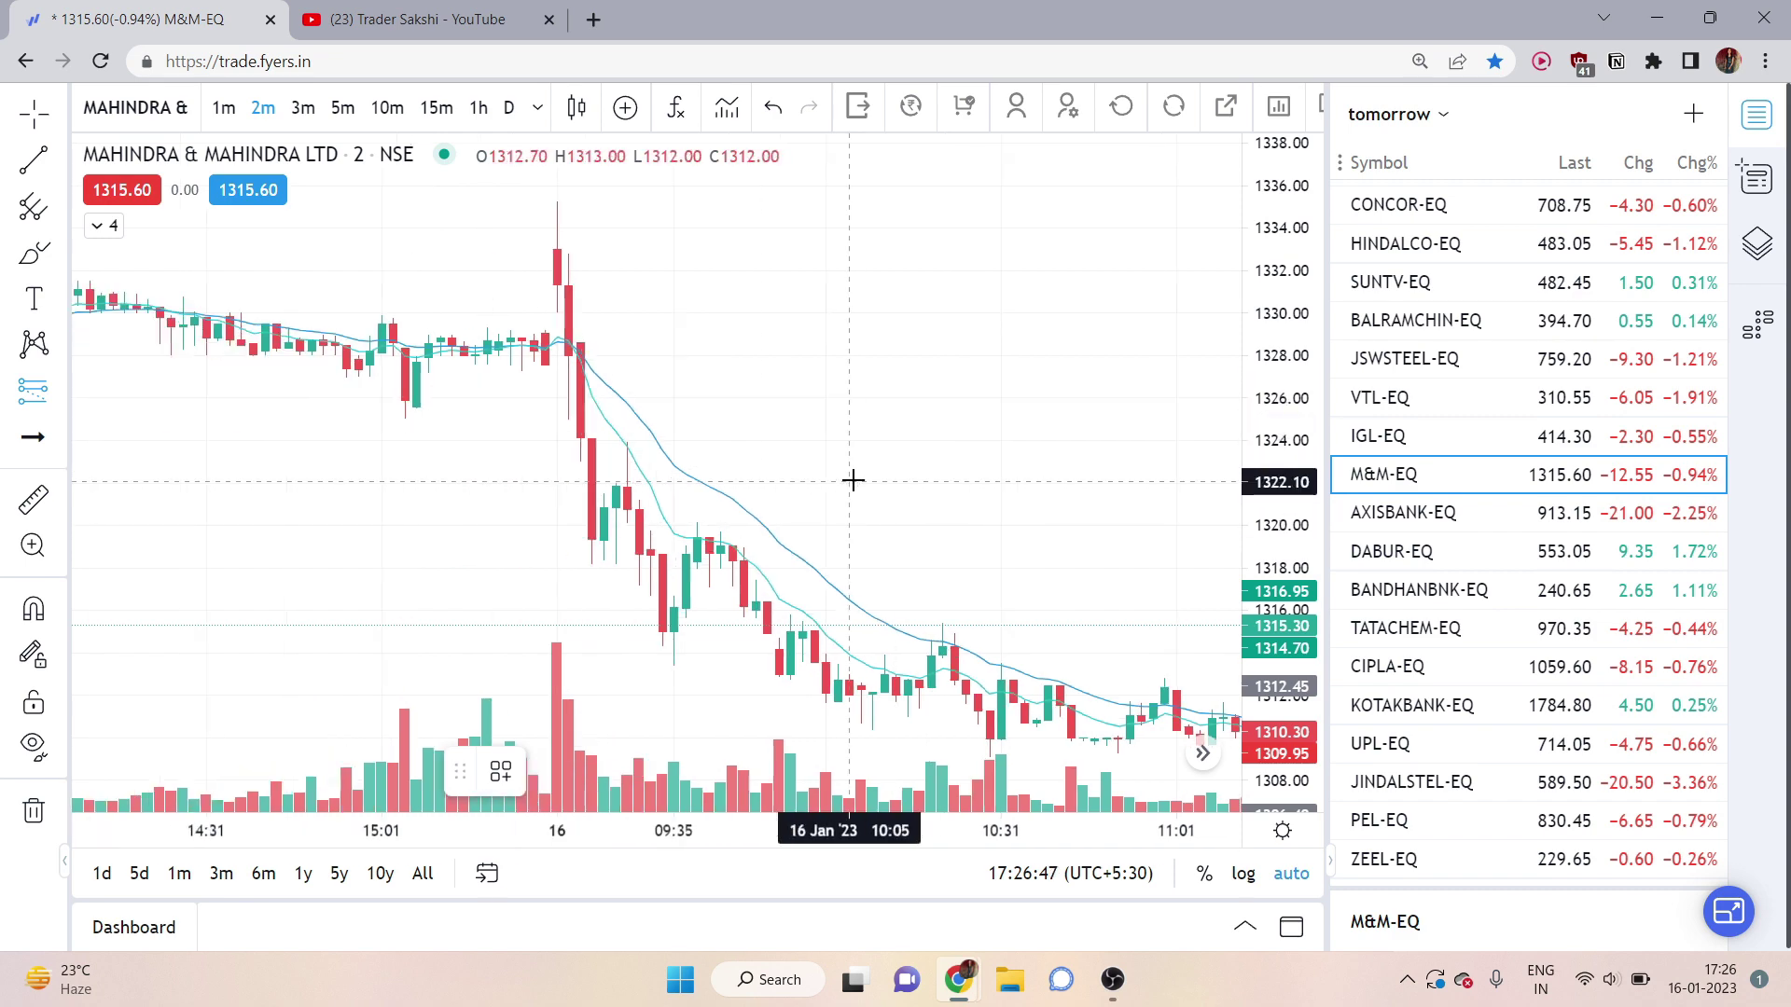
left_click(633, 557)
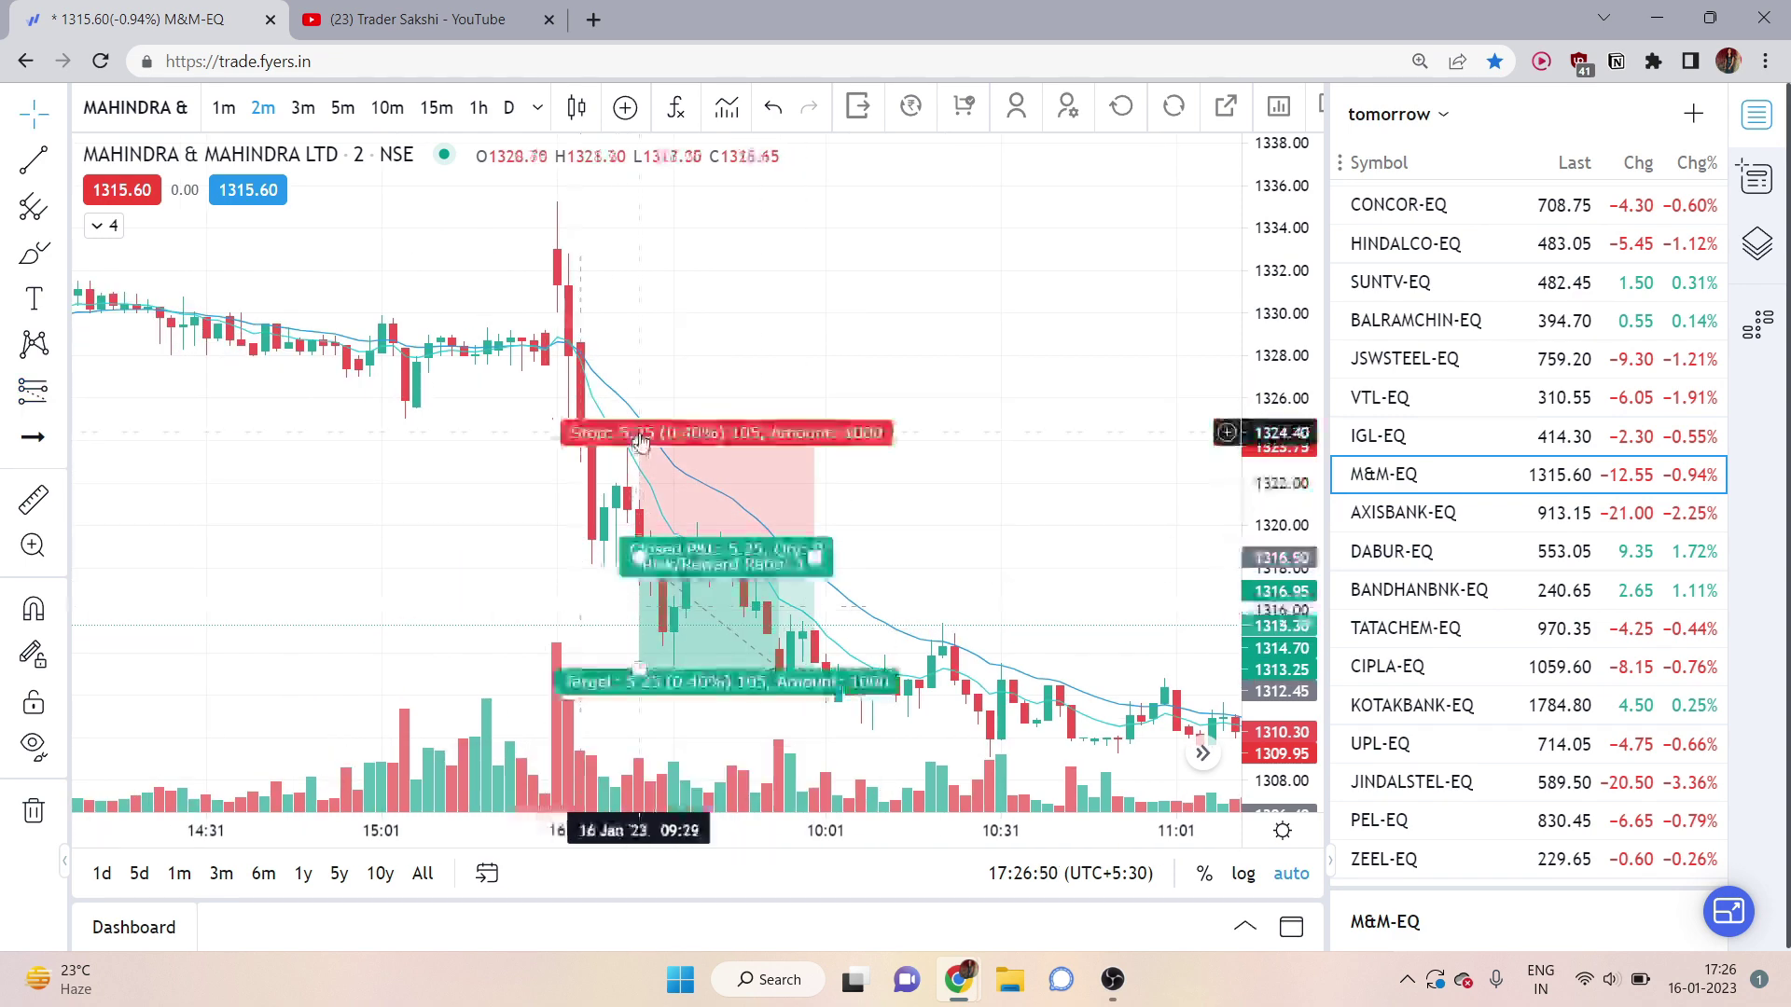
Step: Set the 09:29 short position's stop to 1323.05 and its target to 1309.55
left_click_drag(639, 447, 639, 462)
scroll(872, 537, "down", 2)
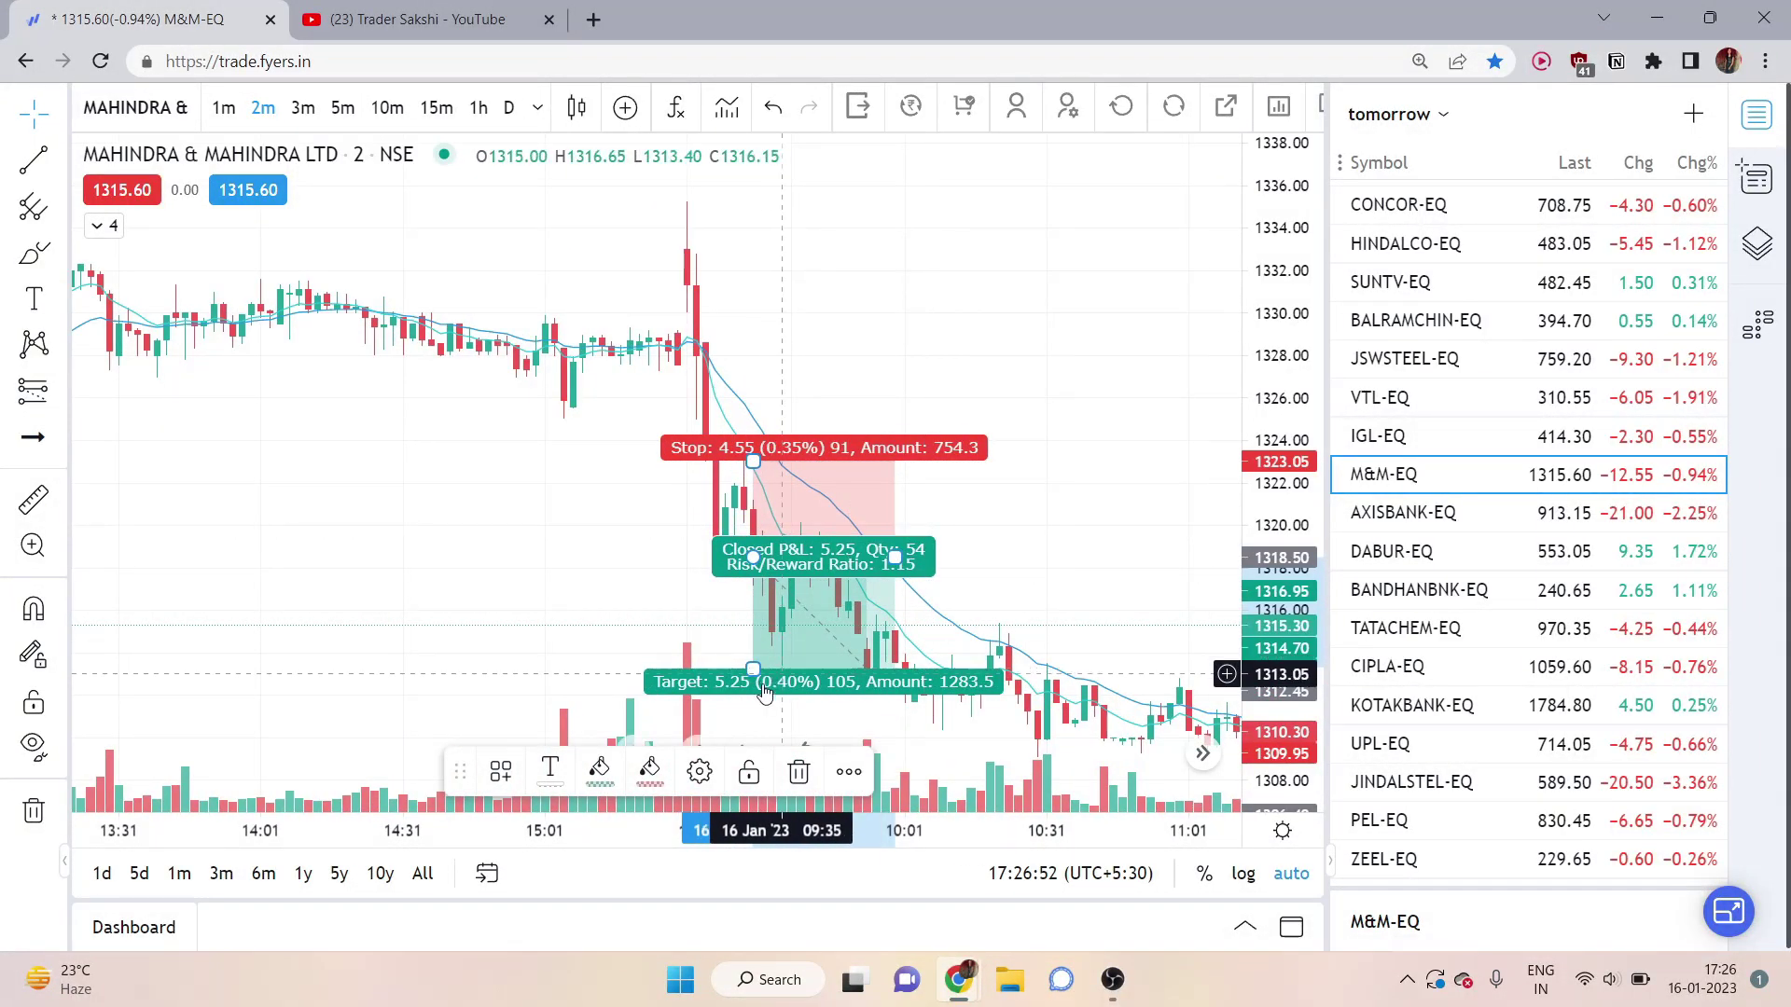
left_click_drag(763, 682, 763, 760)
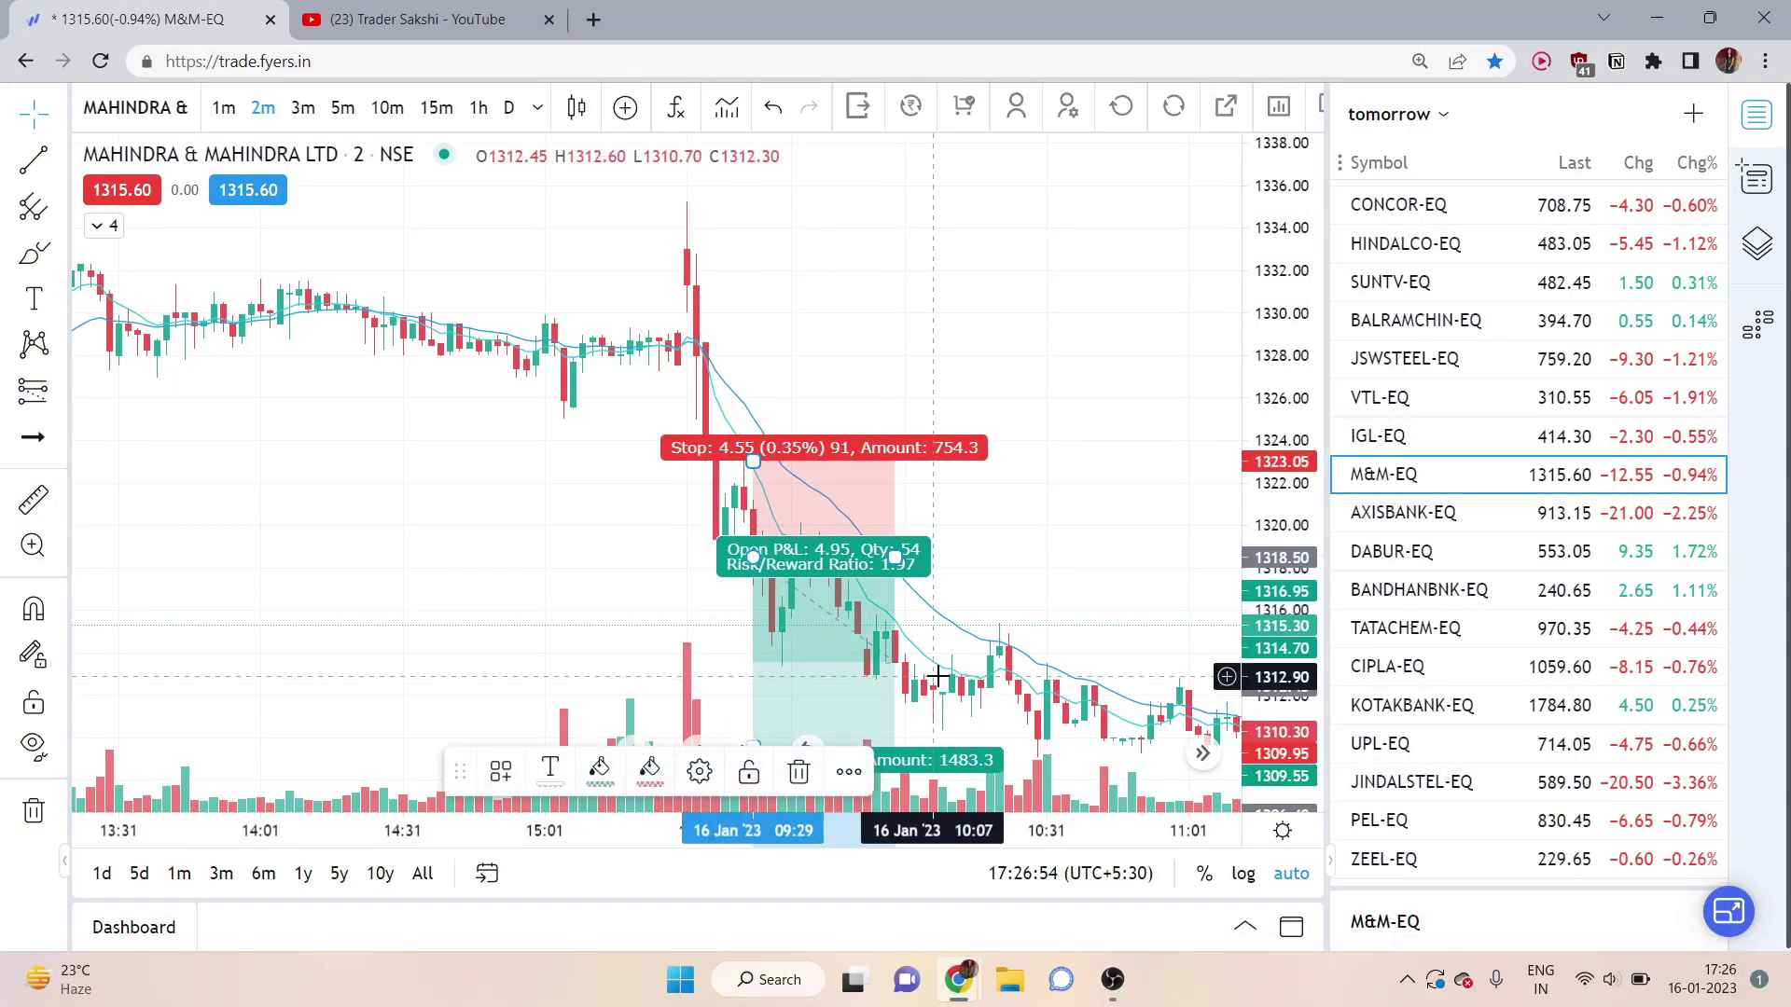
Step: Place a Long Position at the 12:17 candle of 13 January with entry 1320.85 and raise its target to 1333.55
scroll(1025, 633, "down", 1)
scroll(988, 639, "down", 2)
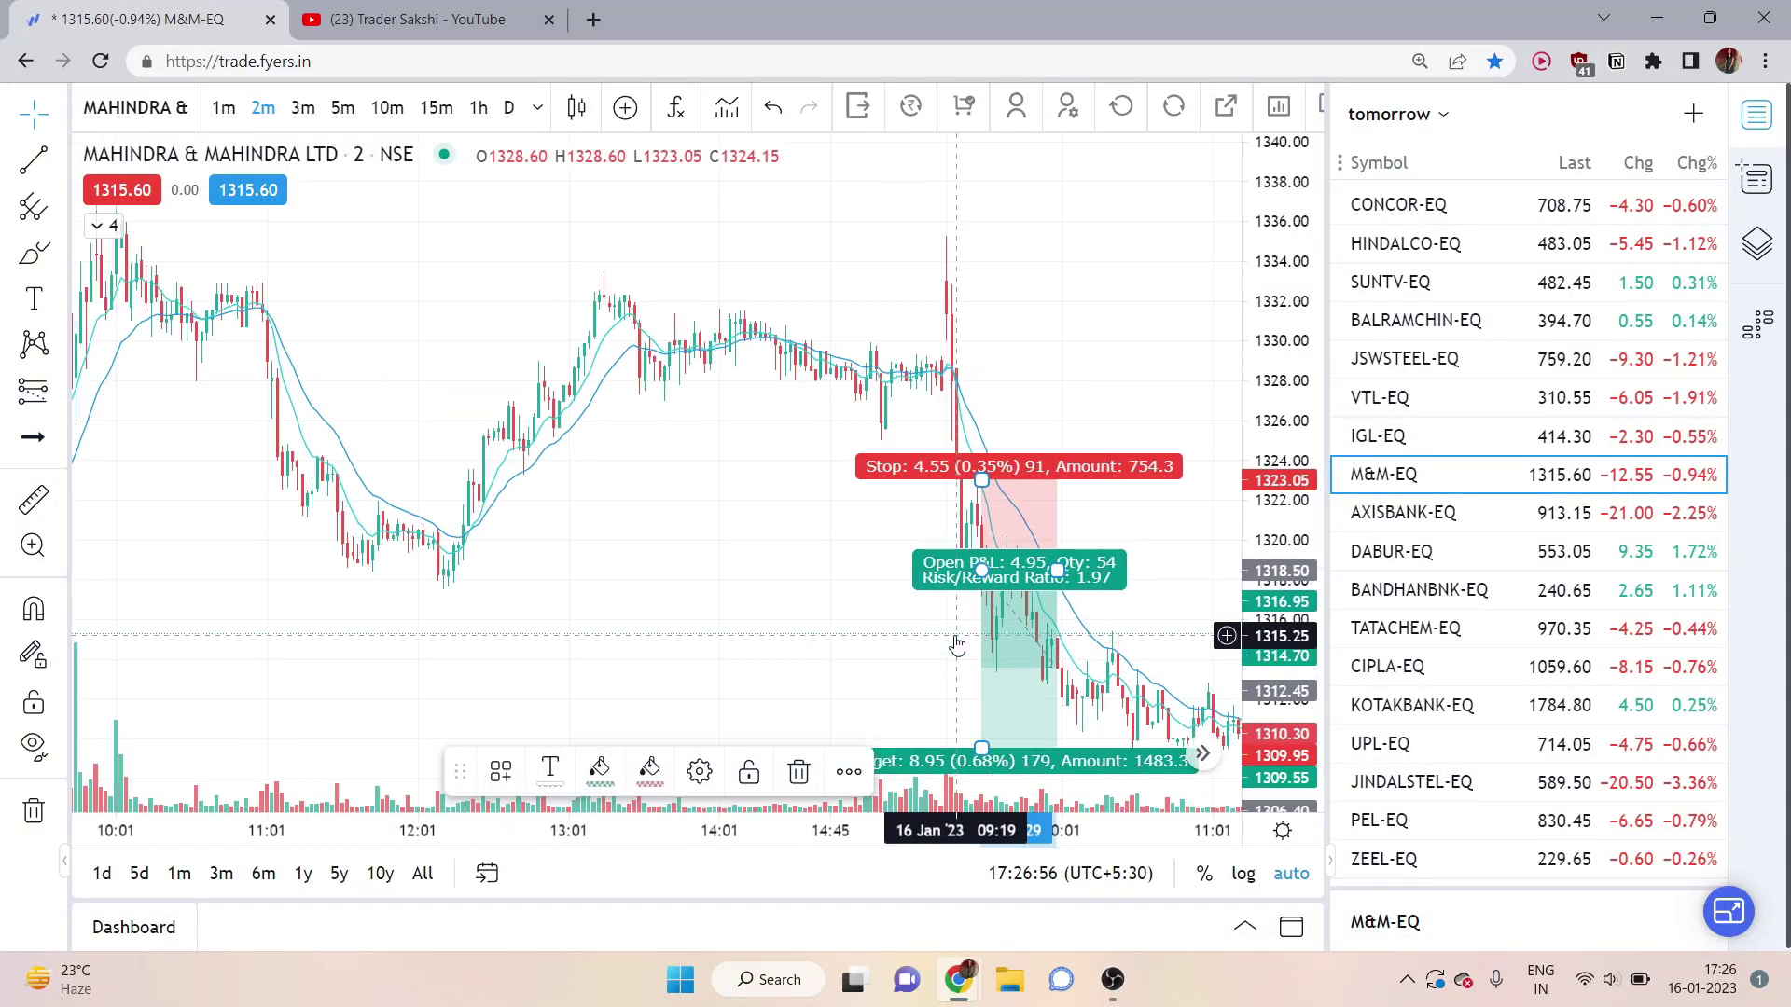
scroll(863, 584, "up", 3)
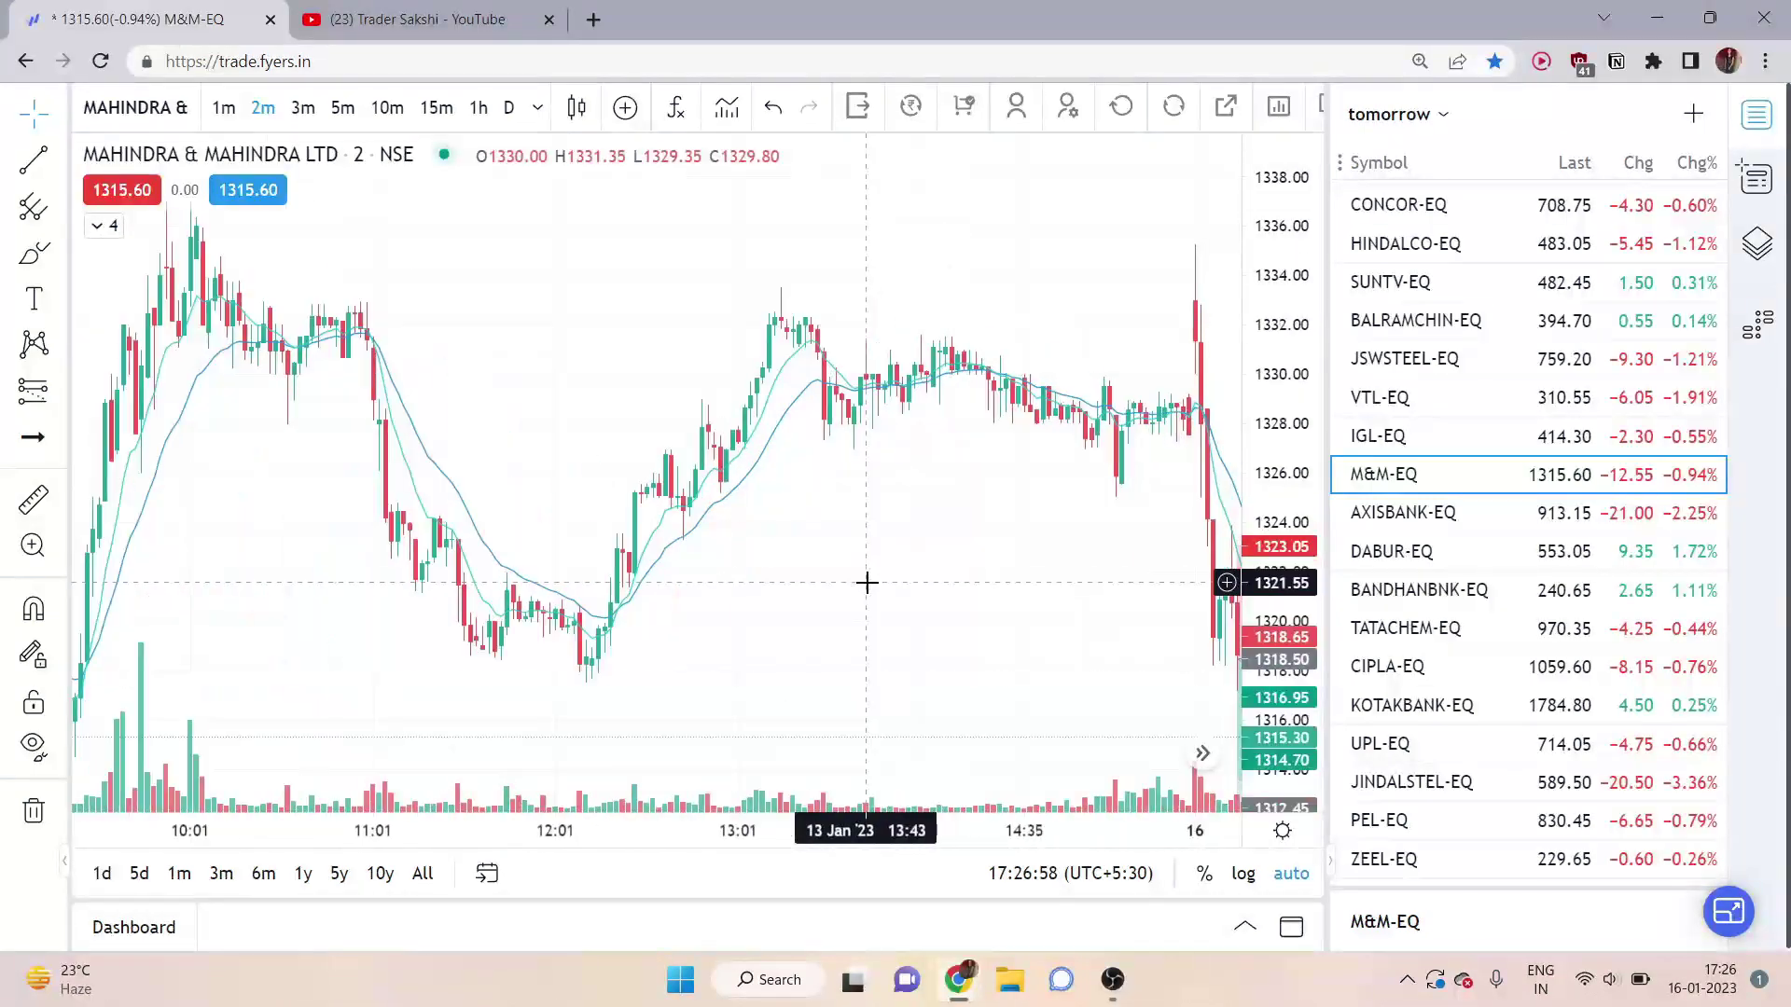
left_click(61, 392)
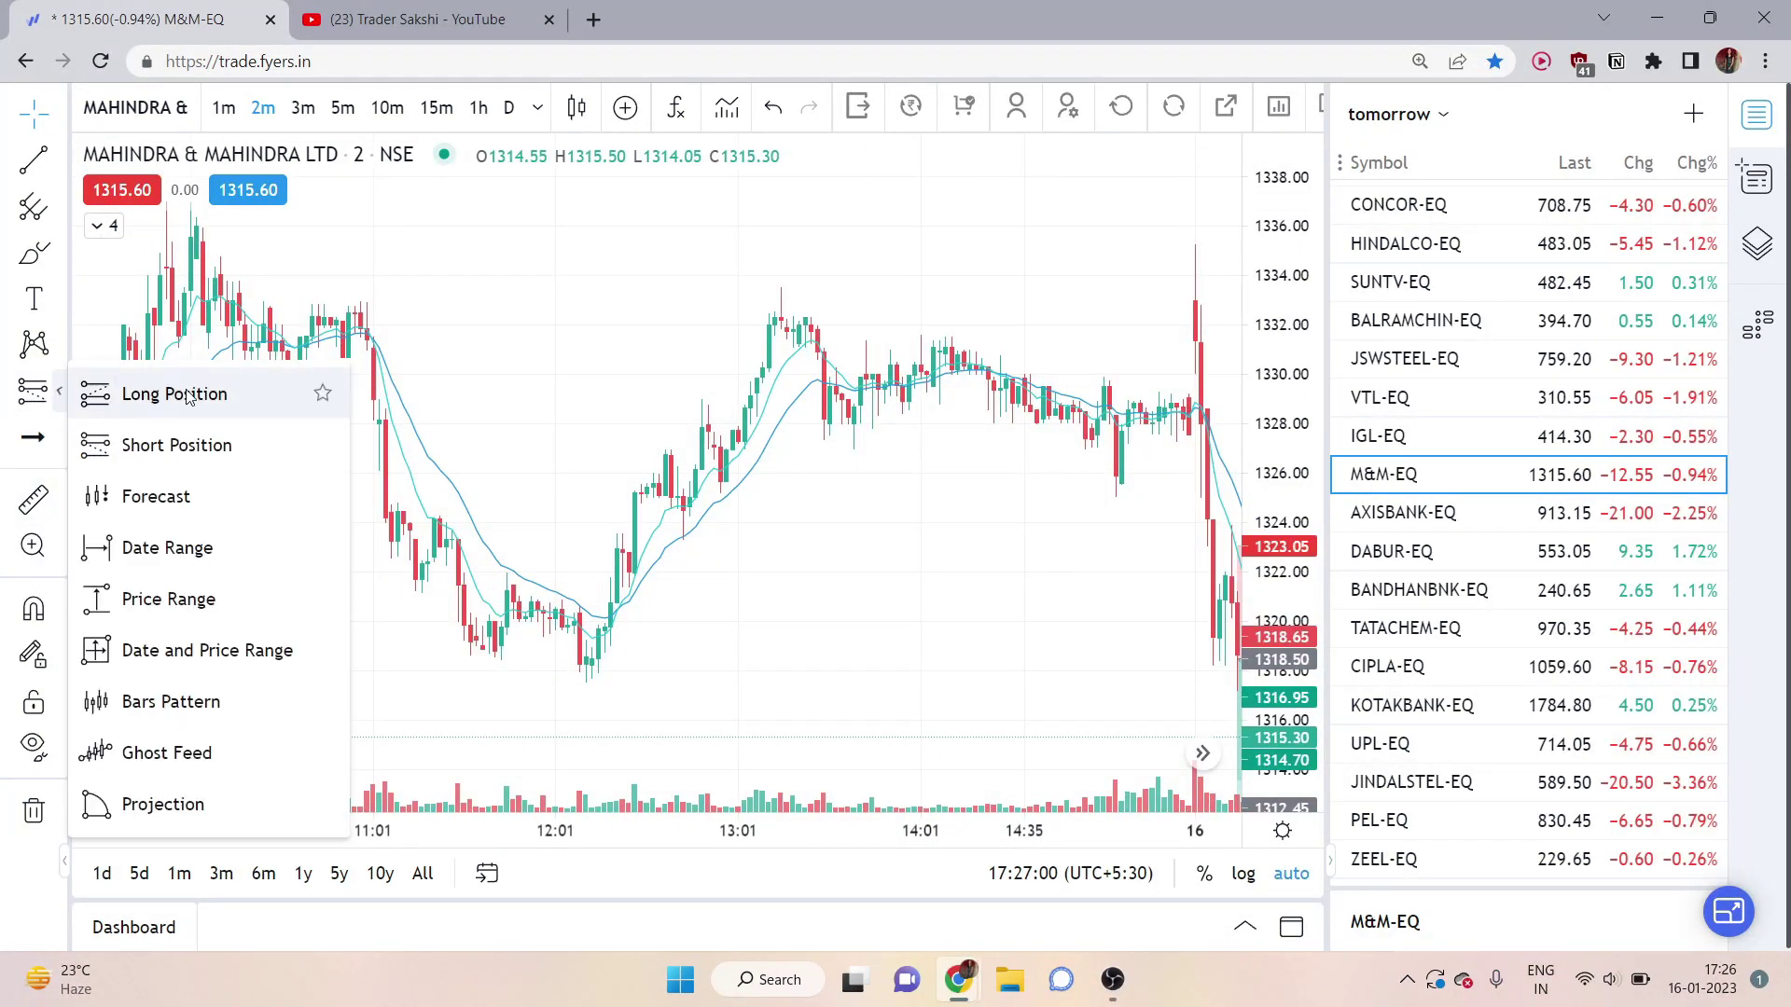
left_click(159, 393)
scroll(504, 423, "up", 1)
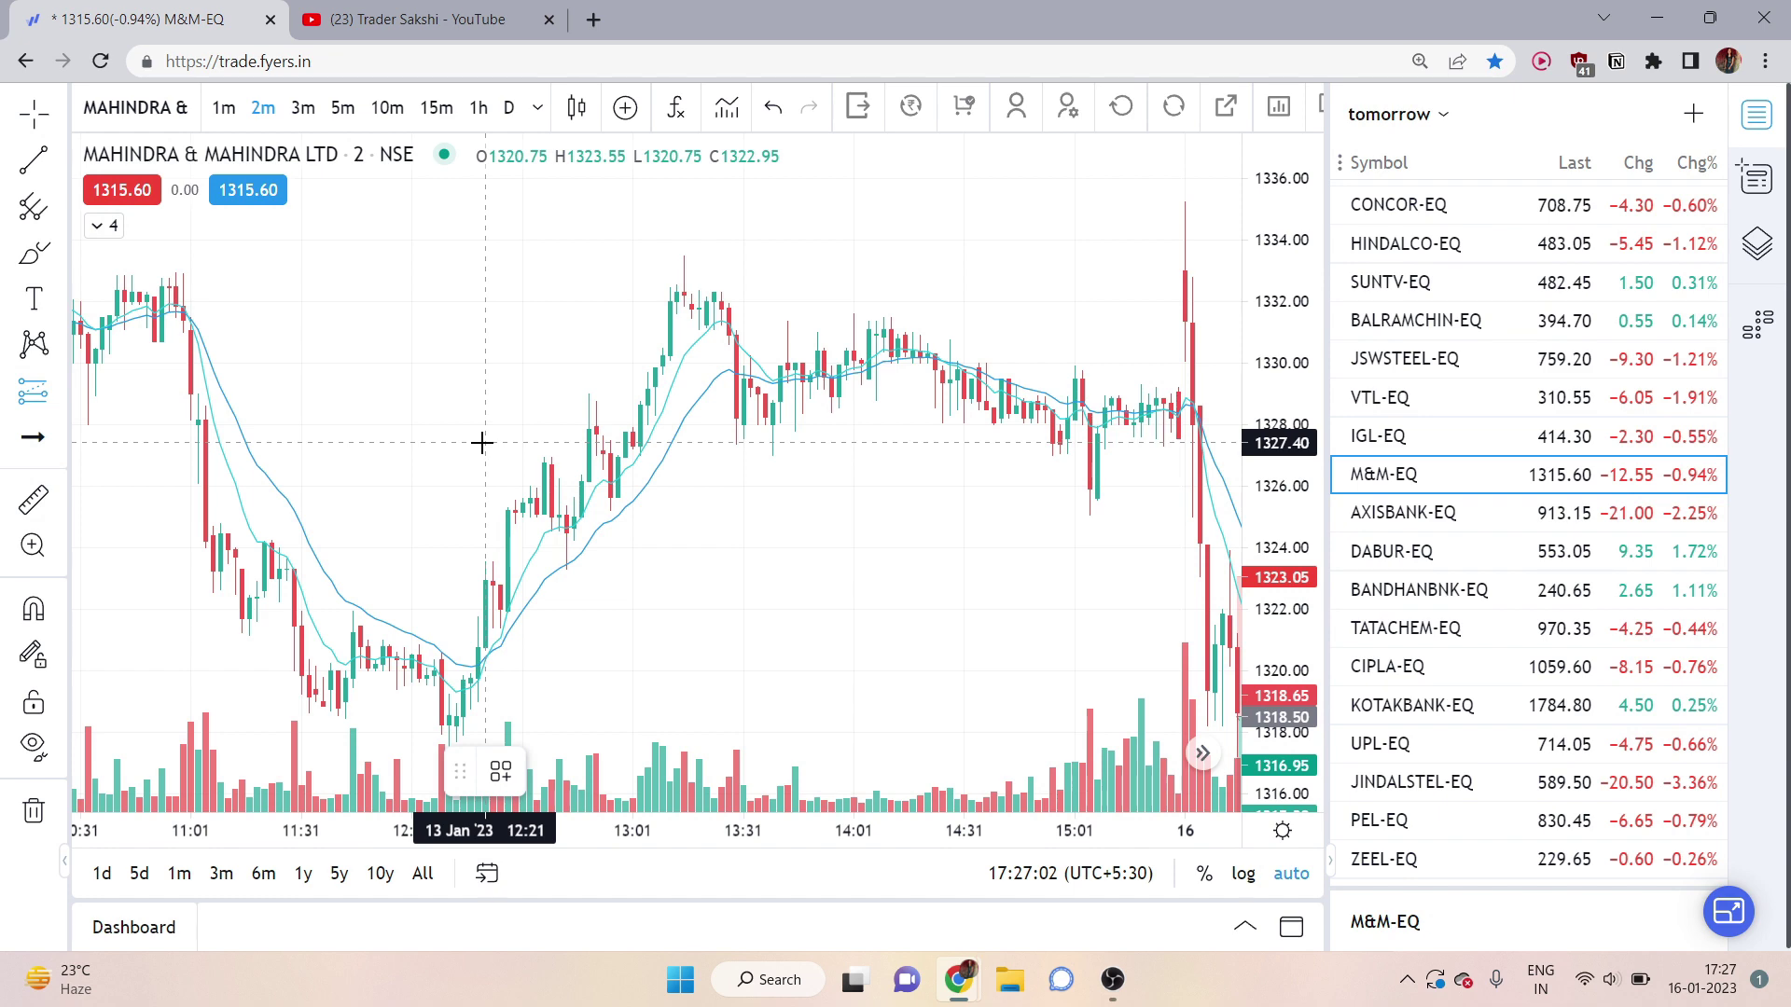
scroll(837, 520, "down", 1)
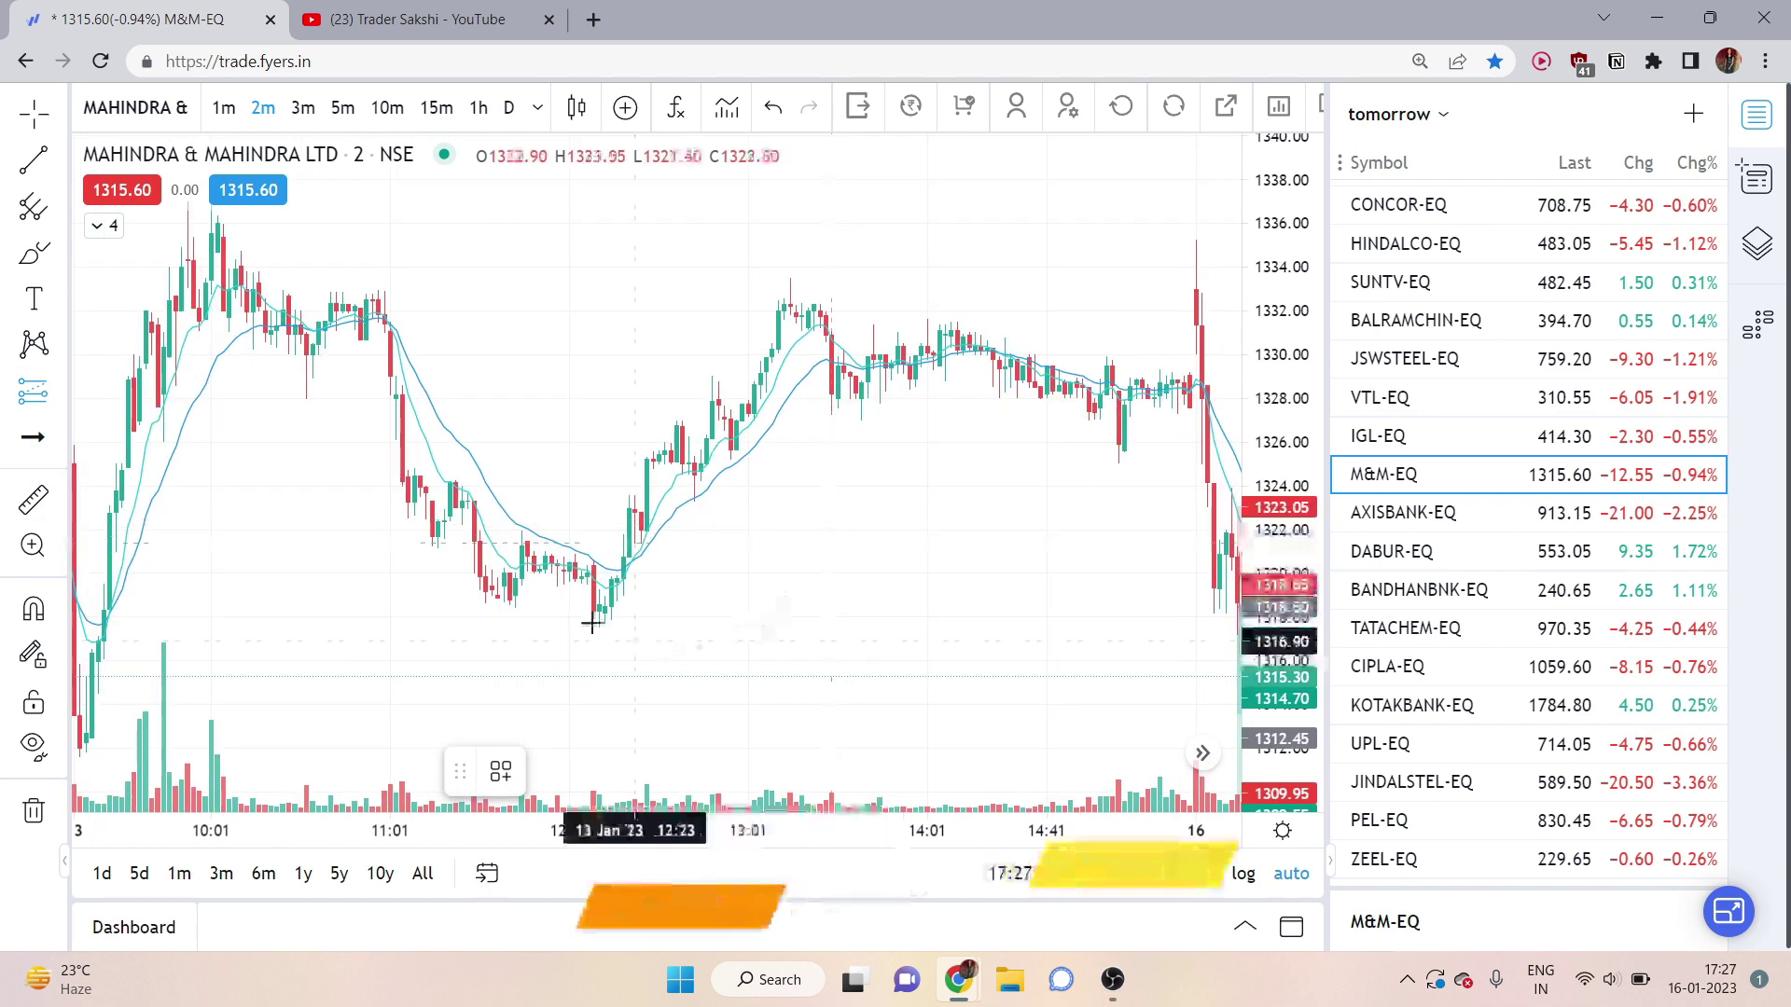
scroll(588, 606, "up", 1)
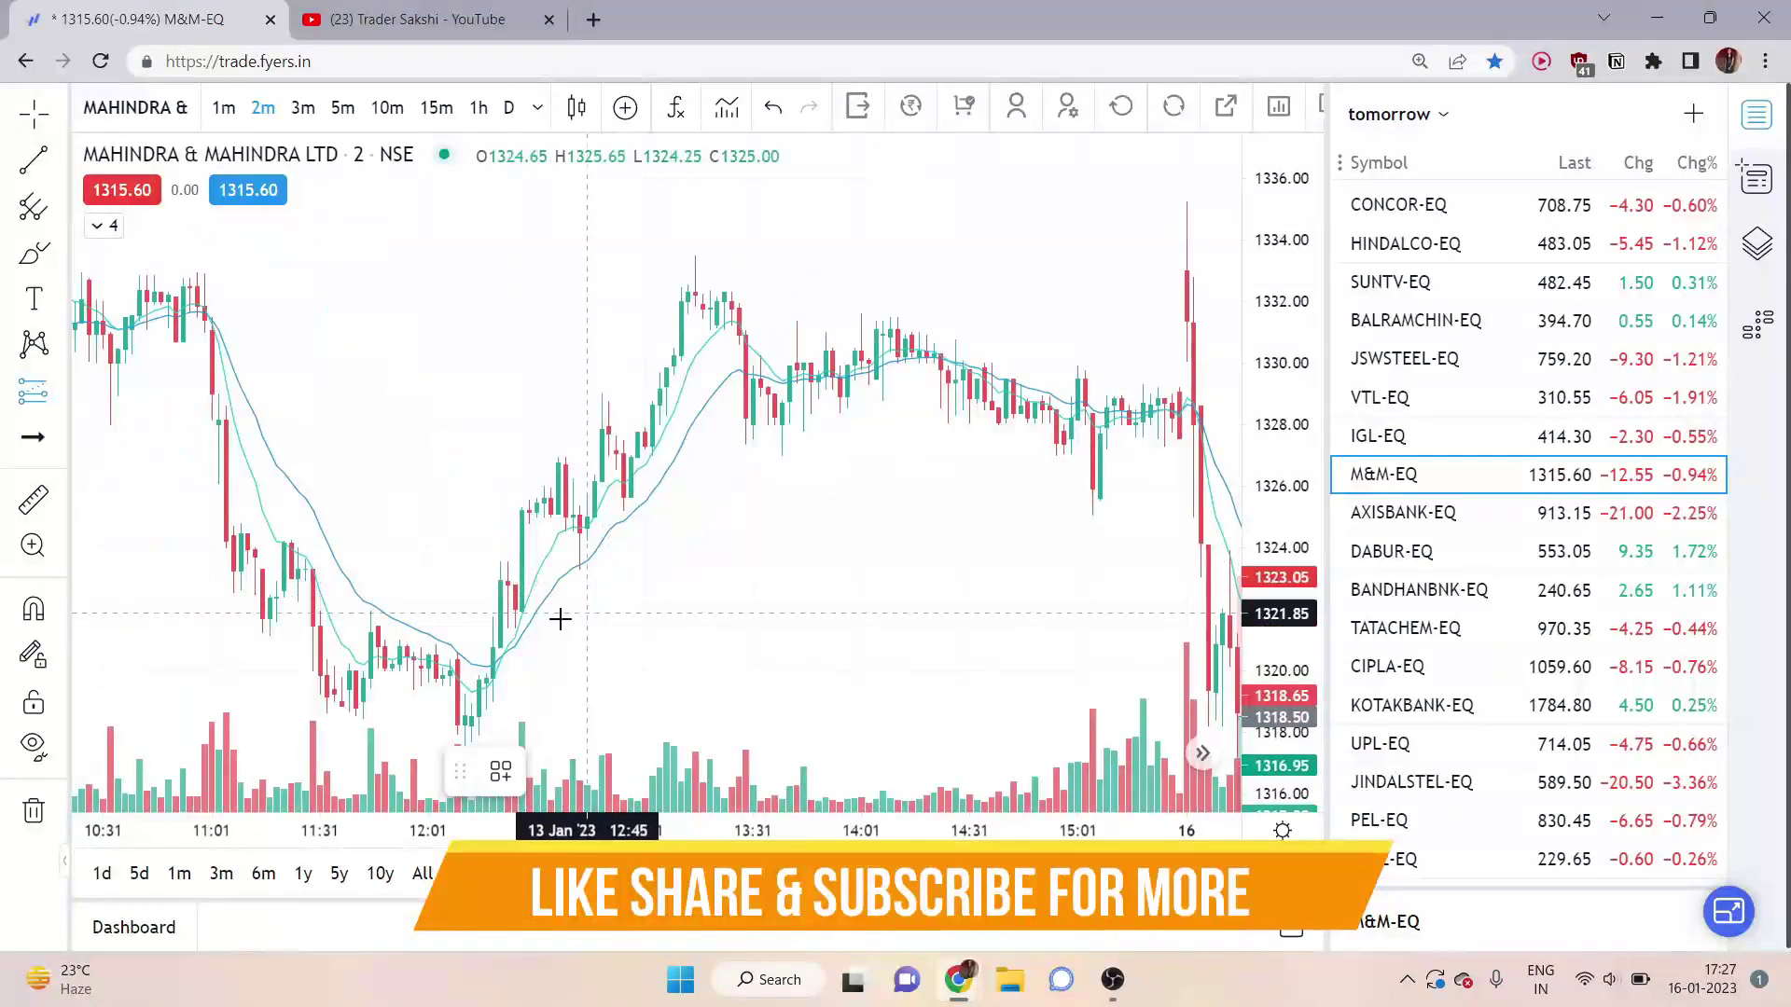
left_click(485, 643)
left_click_drag(487, 536, 559, 255)
Step: Place a Short Position at the 10:59 candle of 13 January with entry 1329.25 and stop 1333.15
scroll(782, 408, "down", 6)
left_click_drag(659, 475, 1030, 496)
scroll(657, 547, "up", 6)
left_click_drag(530, 555, 704, 535)
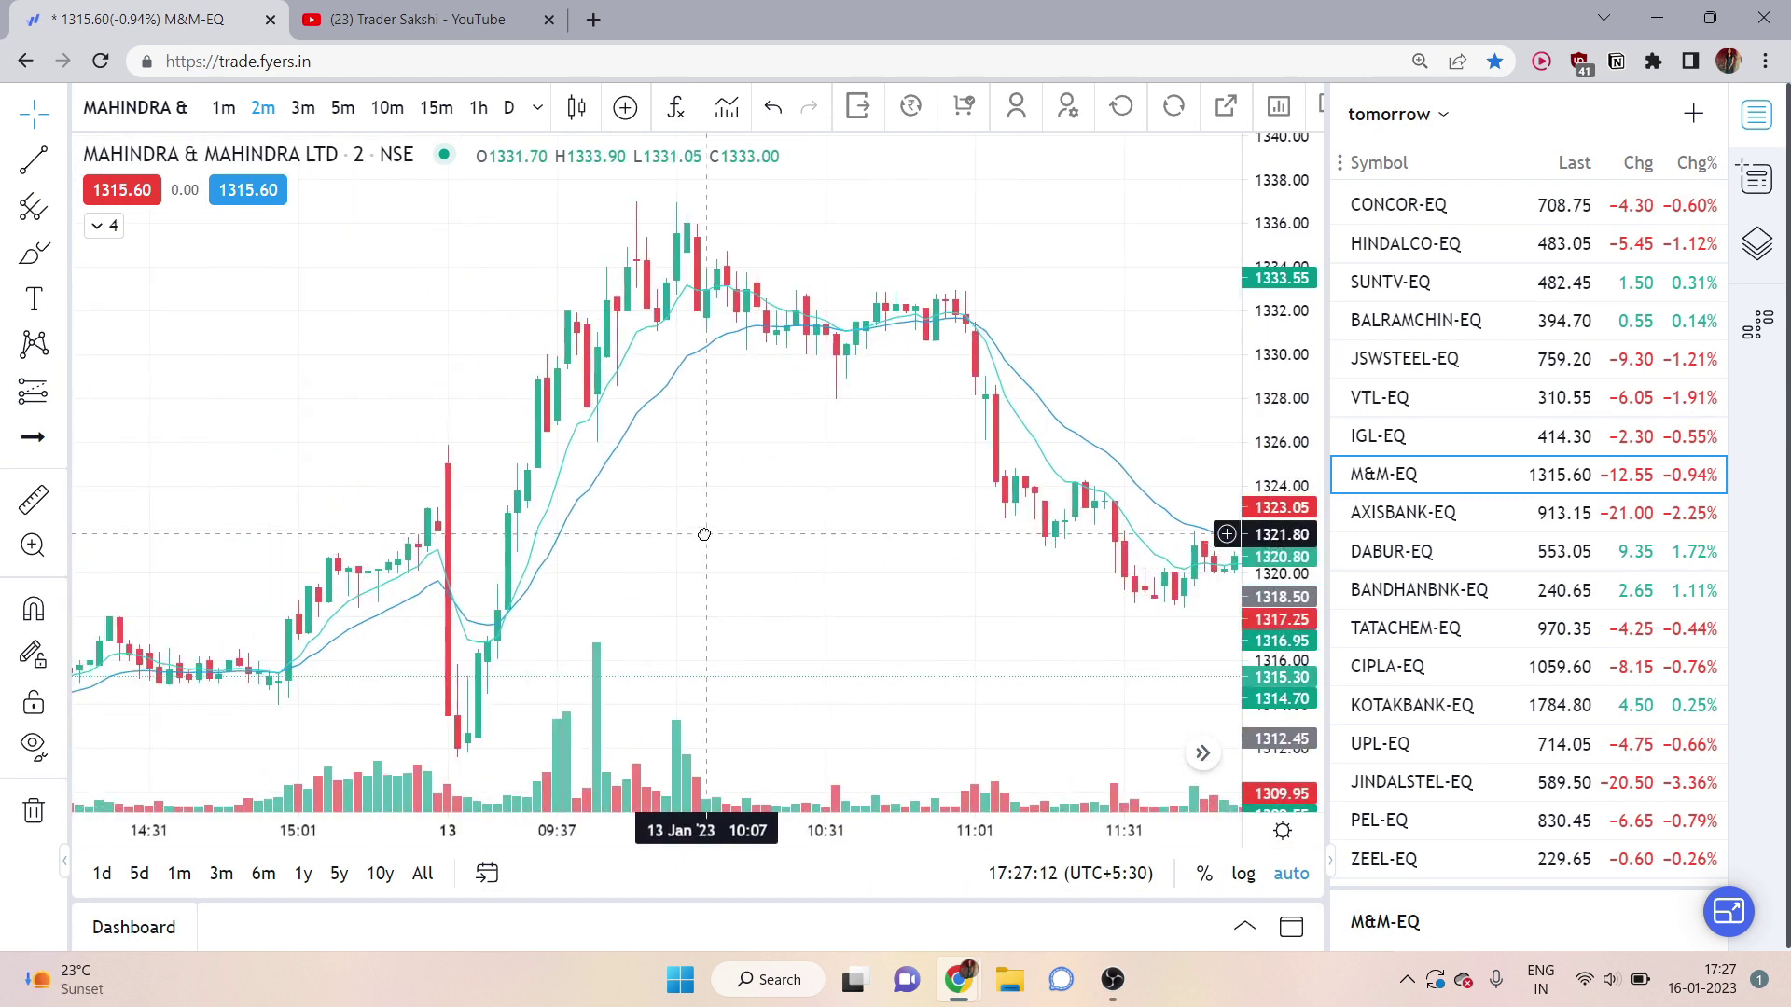
scroll(702, 533, "up", 2)
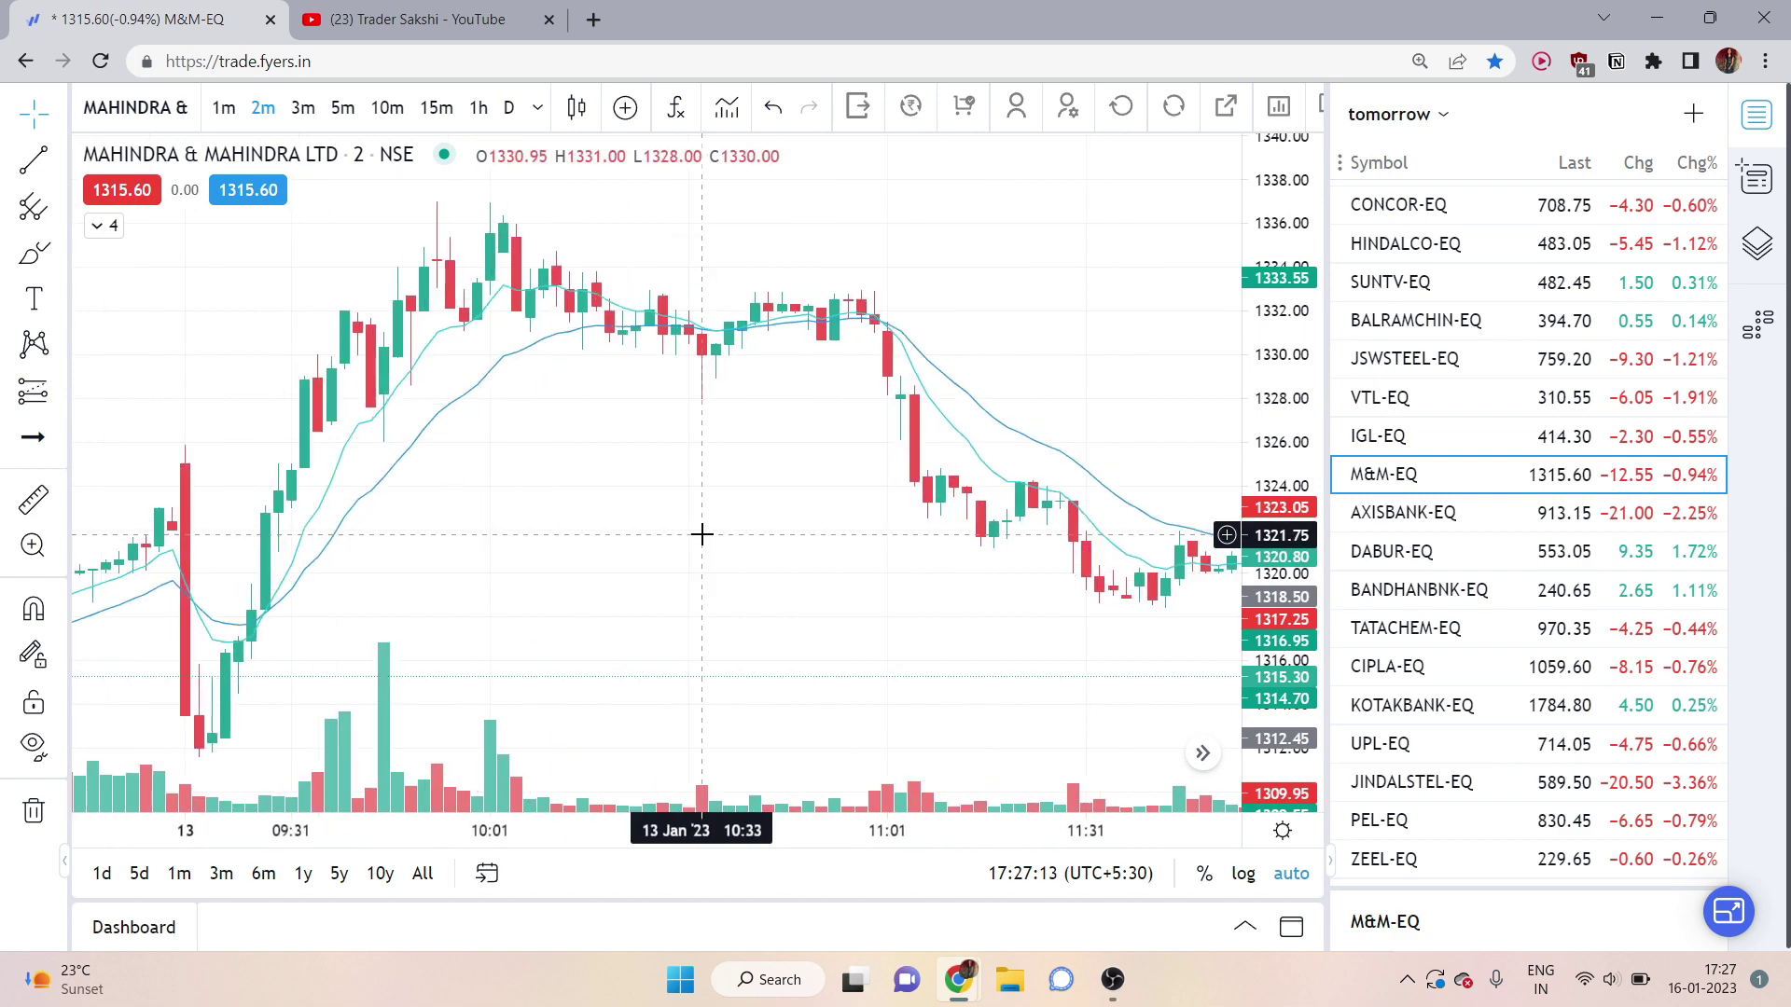
left_click(70, 394)
left_click(138, 442)
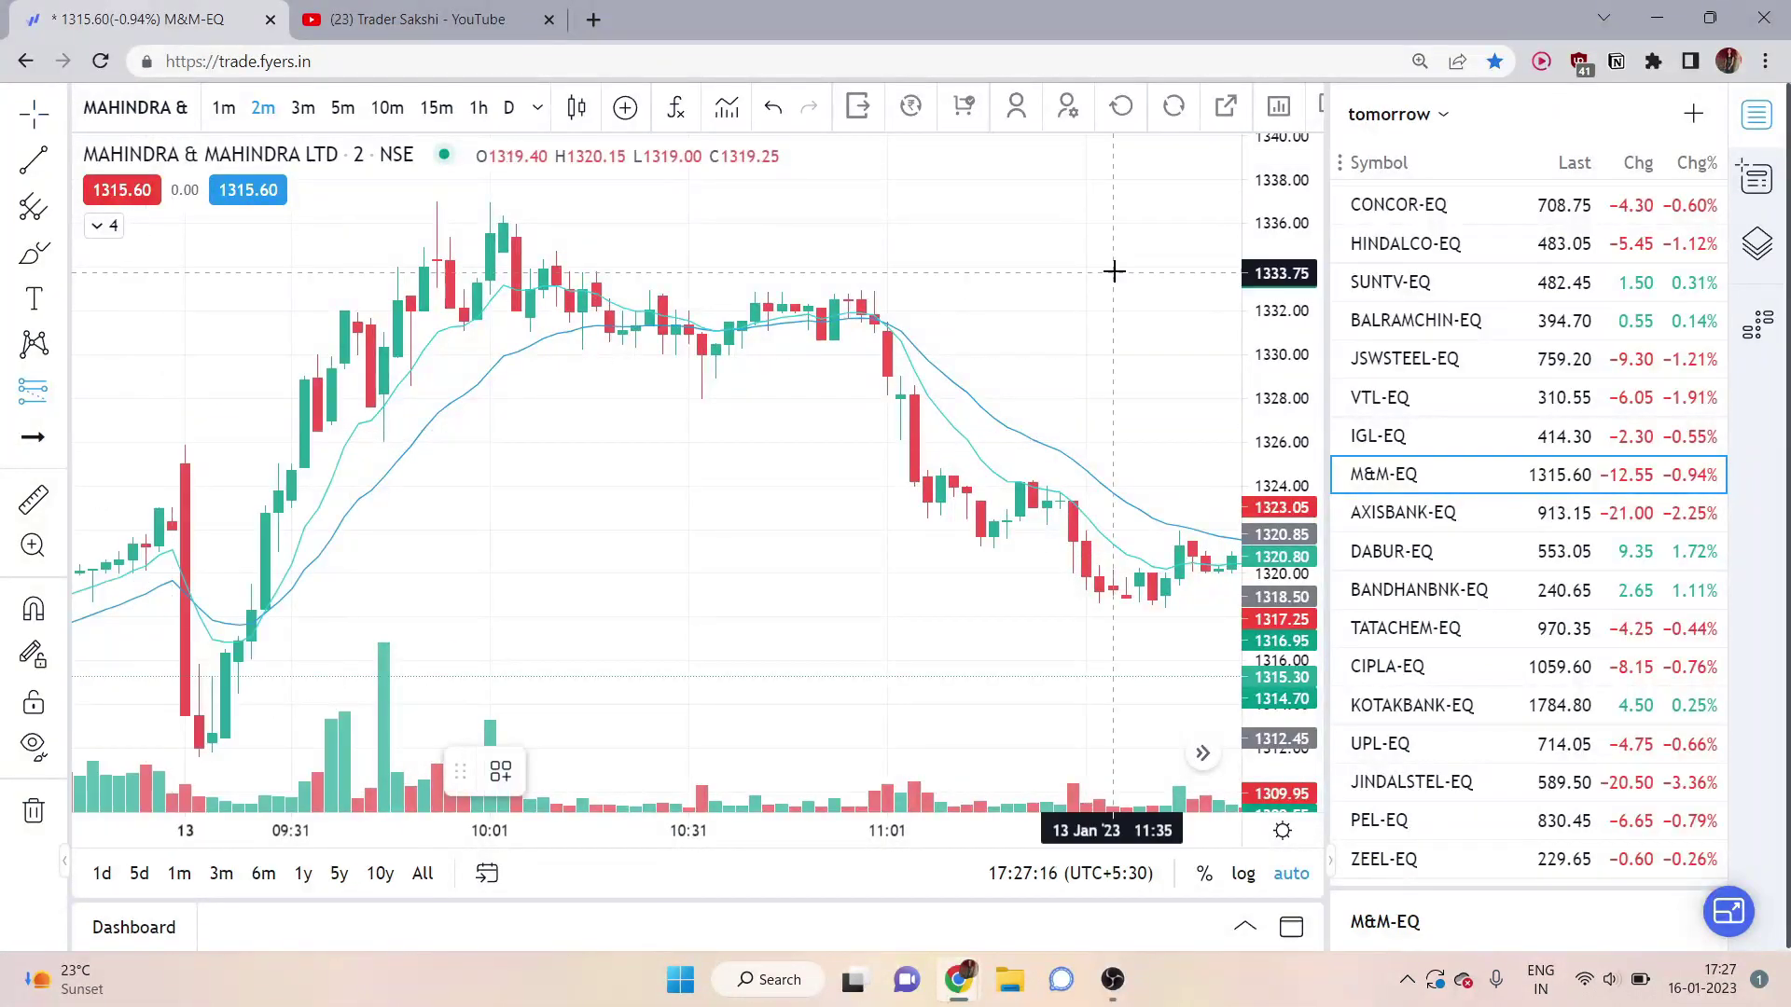
left_click(873, 371)
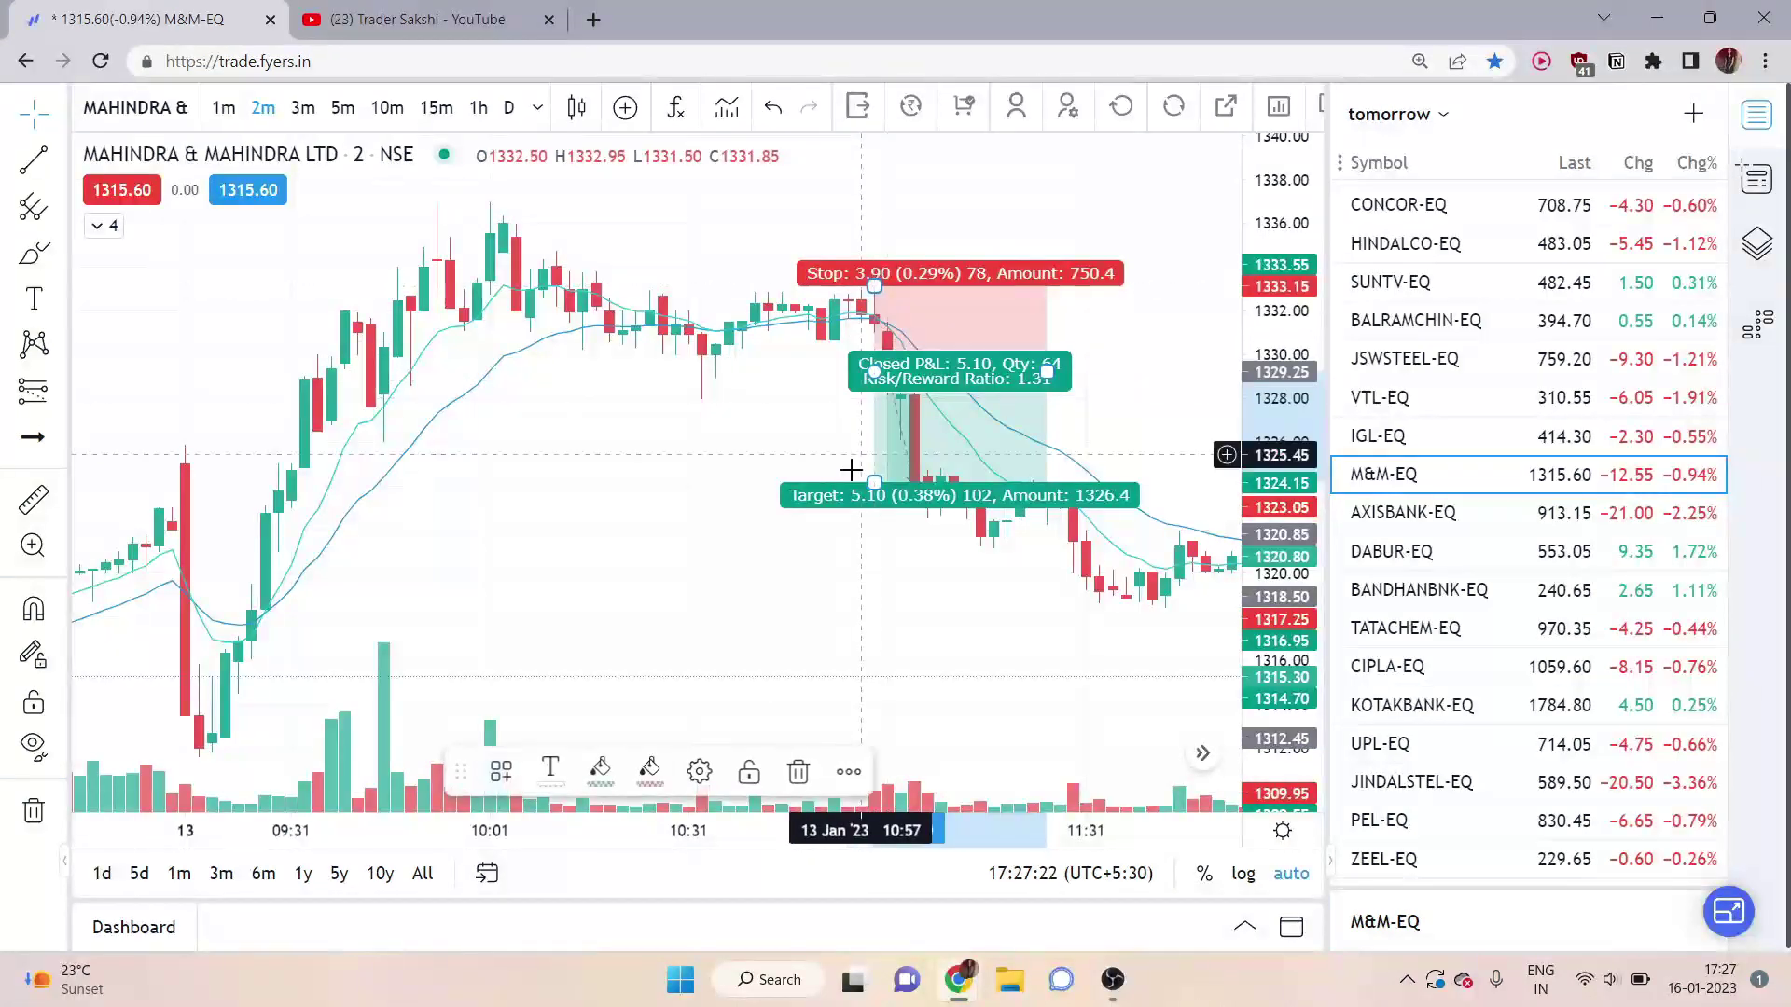
Step: Lower the 10:59 short position's target to 1318.75, near the low of the down move
scroll(1017, 466, "down", 2)
left_click_drag(997, 473, 1086, 586)
scroll(1073, 587, "down", 4)
Step: Place a Long Position at the 09:23 candle of 13 January with entry 1318.60 and raise its target to 1336.90
left_click(63, 391)
left_click(250, 442)
scroll(690, 644, "up", 2)
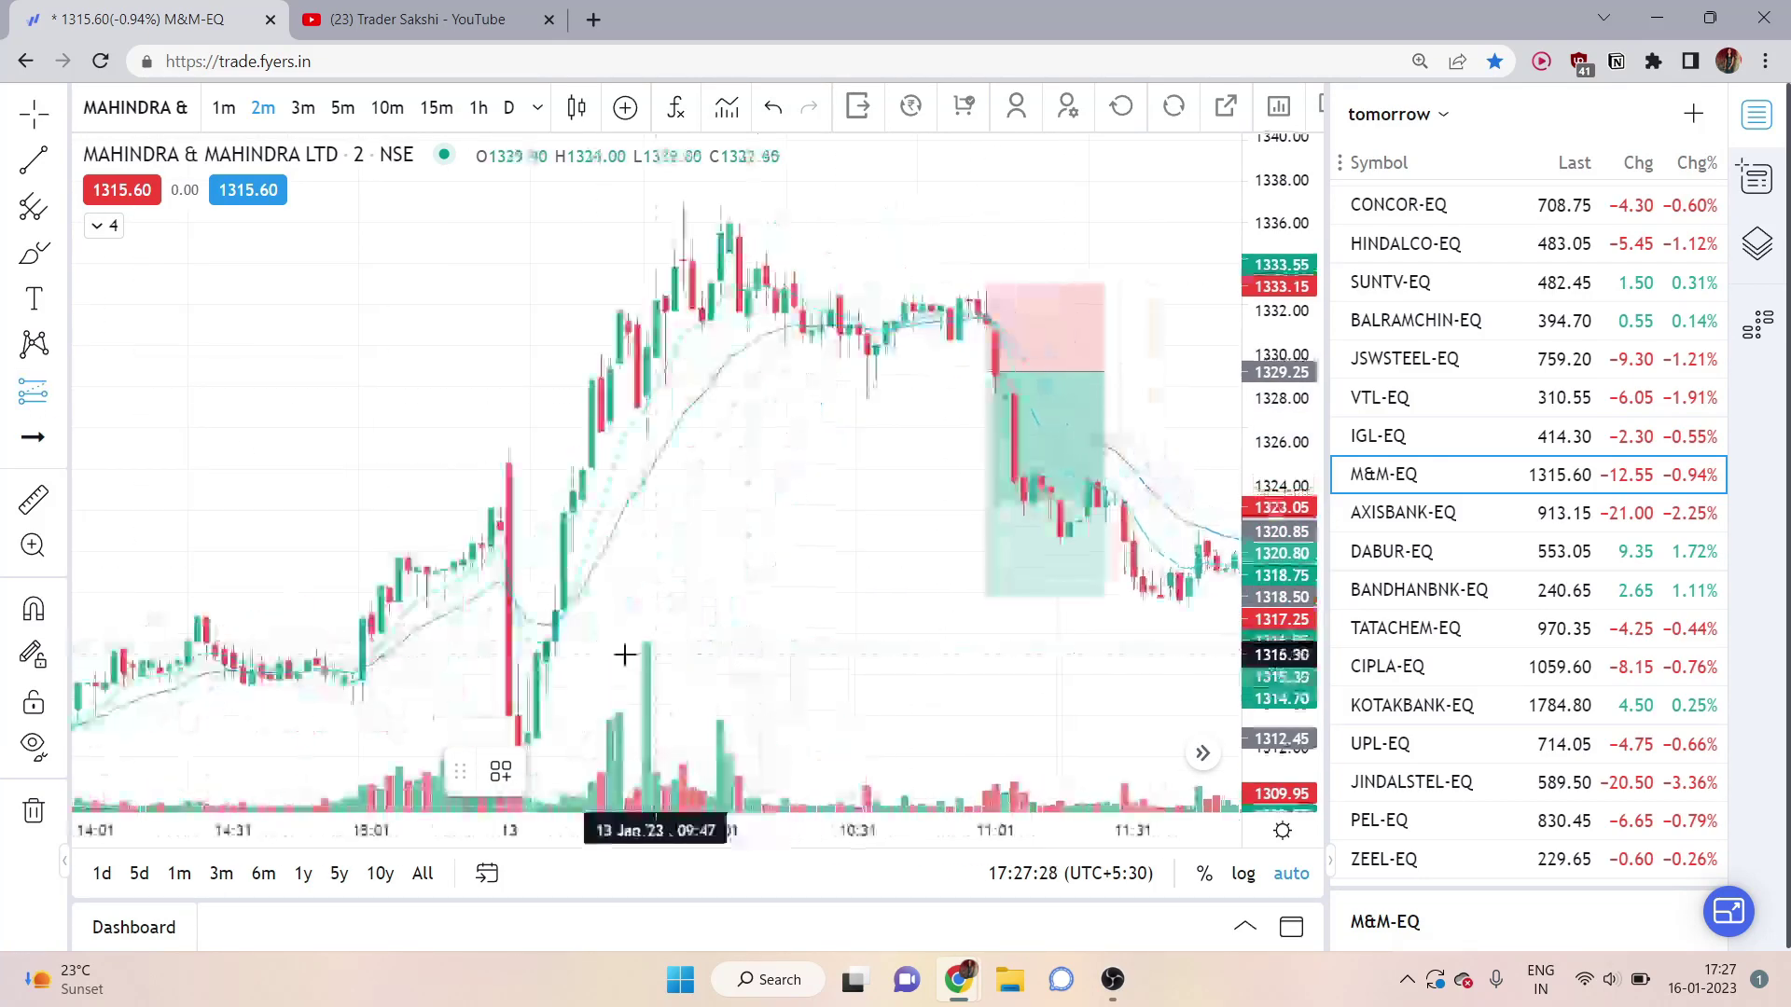
left_click(543, 606)
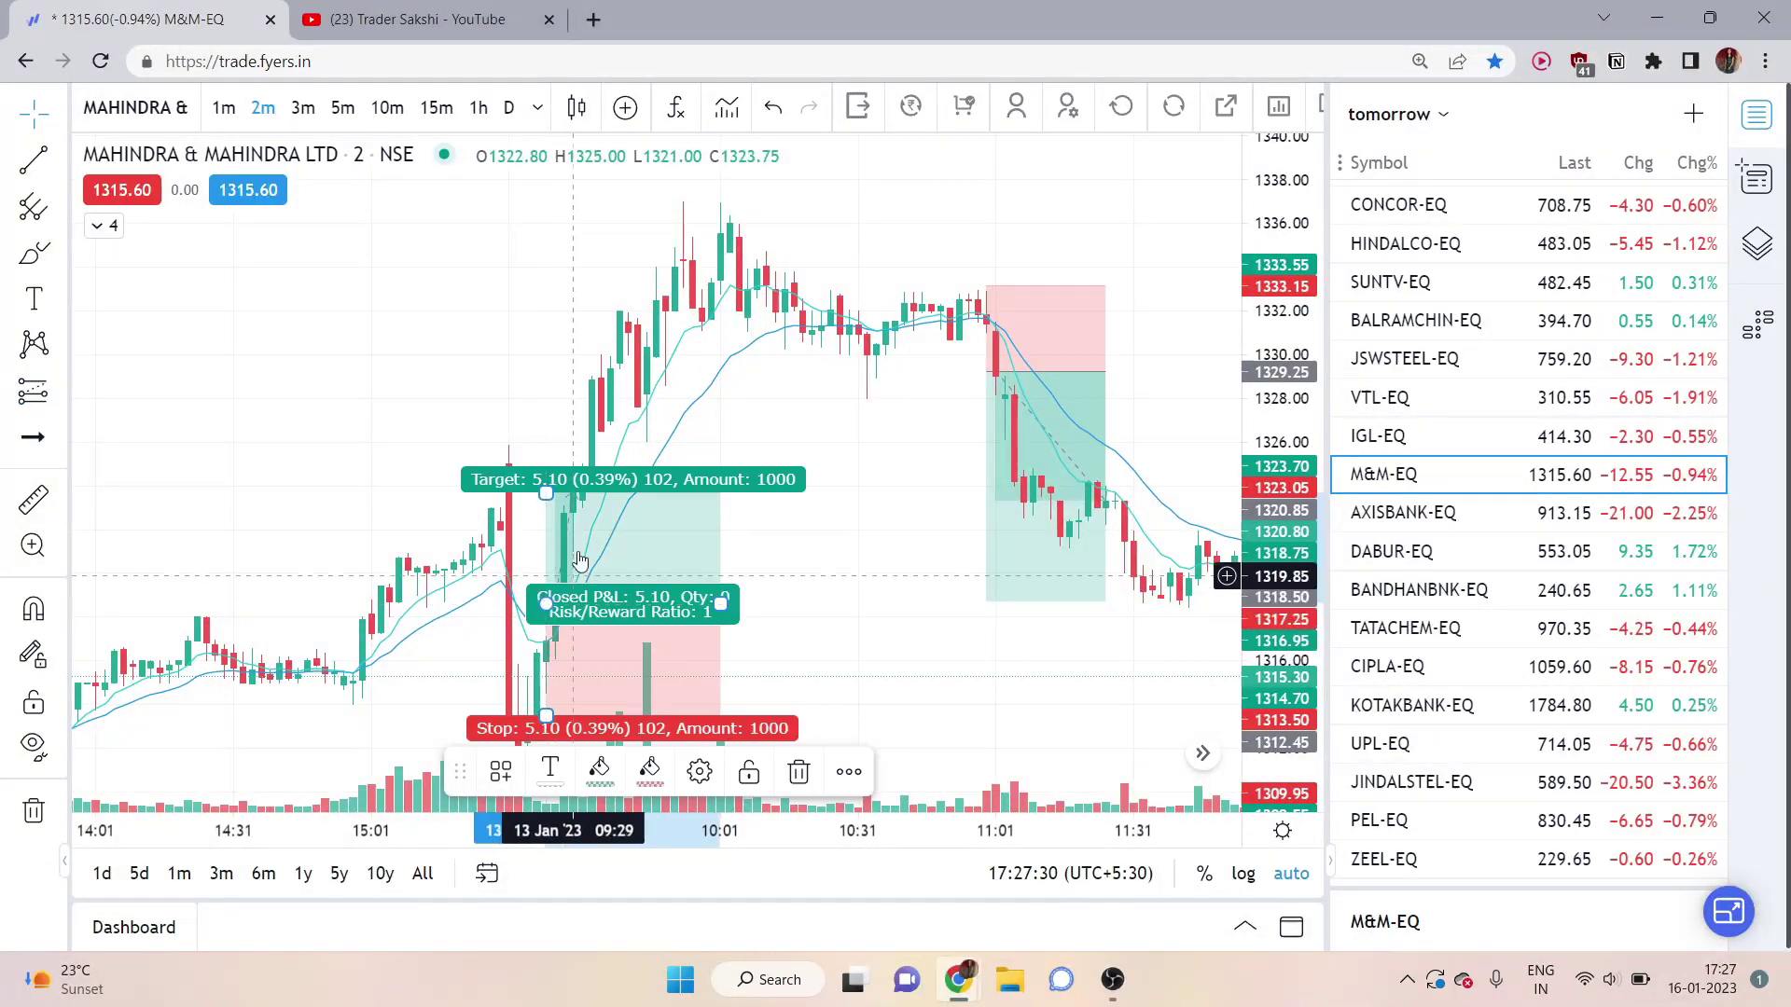
mouse_move(546, 500)
left_mouse_down()
mouse_move(639, 161)
mouse_move(639, 205)
left_mouse_up()
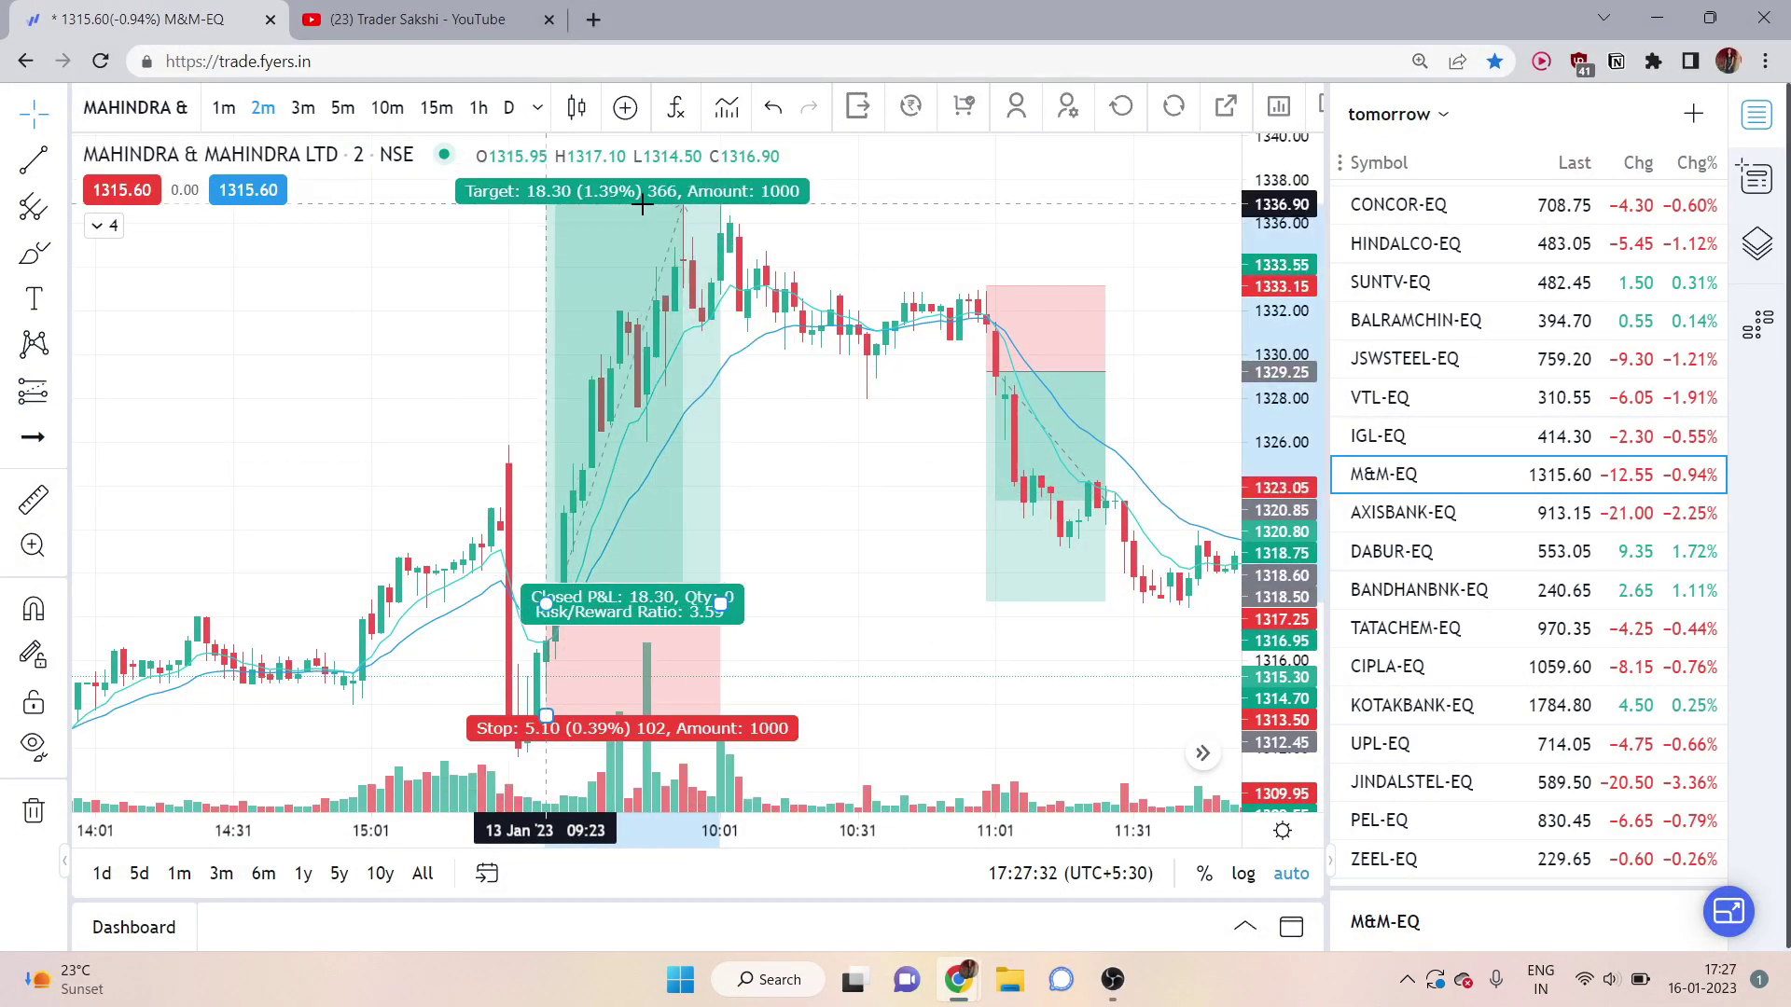
Step: Place a Long Position at the 14:47 candle of 16 January with entry 1312.55 and stop 1310.70
scroll(652, 284, "down", 3)
left_click_drag(964, 565, 322, 447)
scroll(1054, 550, "down", 8)
left_click_drag(1058, 612, 536, 590)
scroll(791, 656, "down", 3)
scroll(791, 667, "up", 2)
scroll(791, 666, "up", 2)
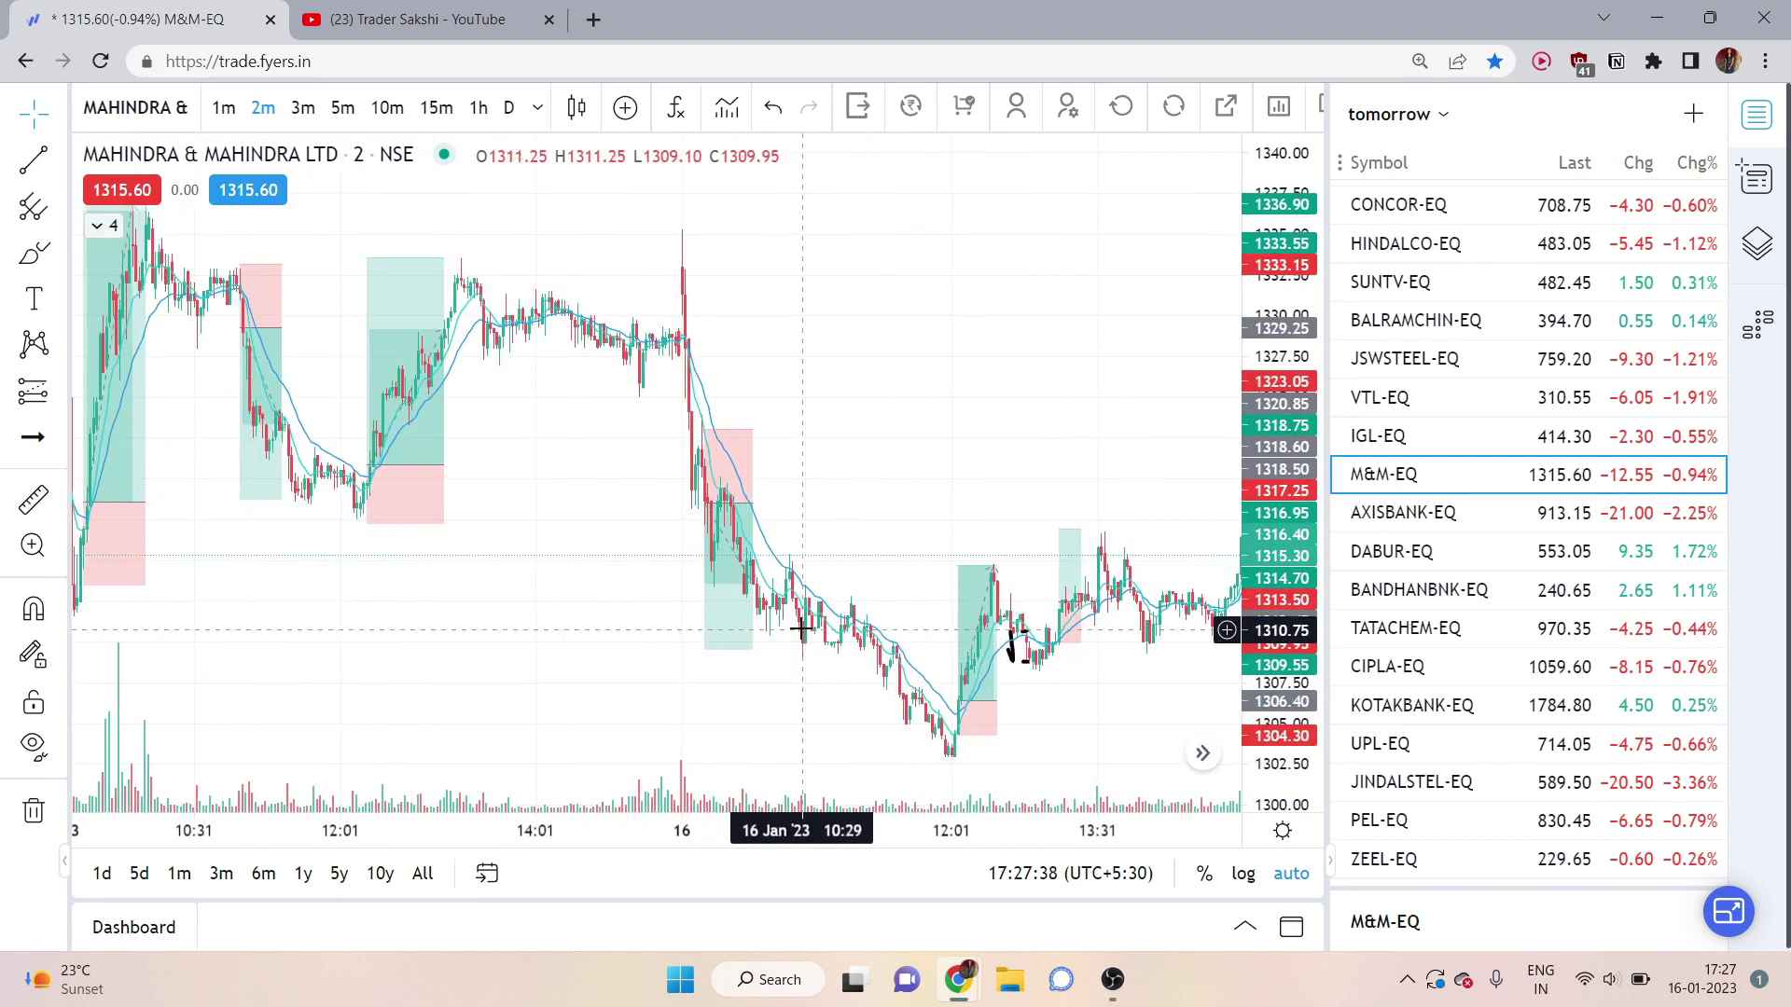
left_click_drag(904, 484, 726, 436)
scroll(746, 447, "up", 4)
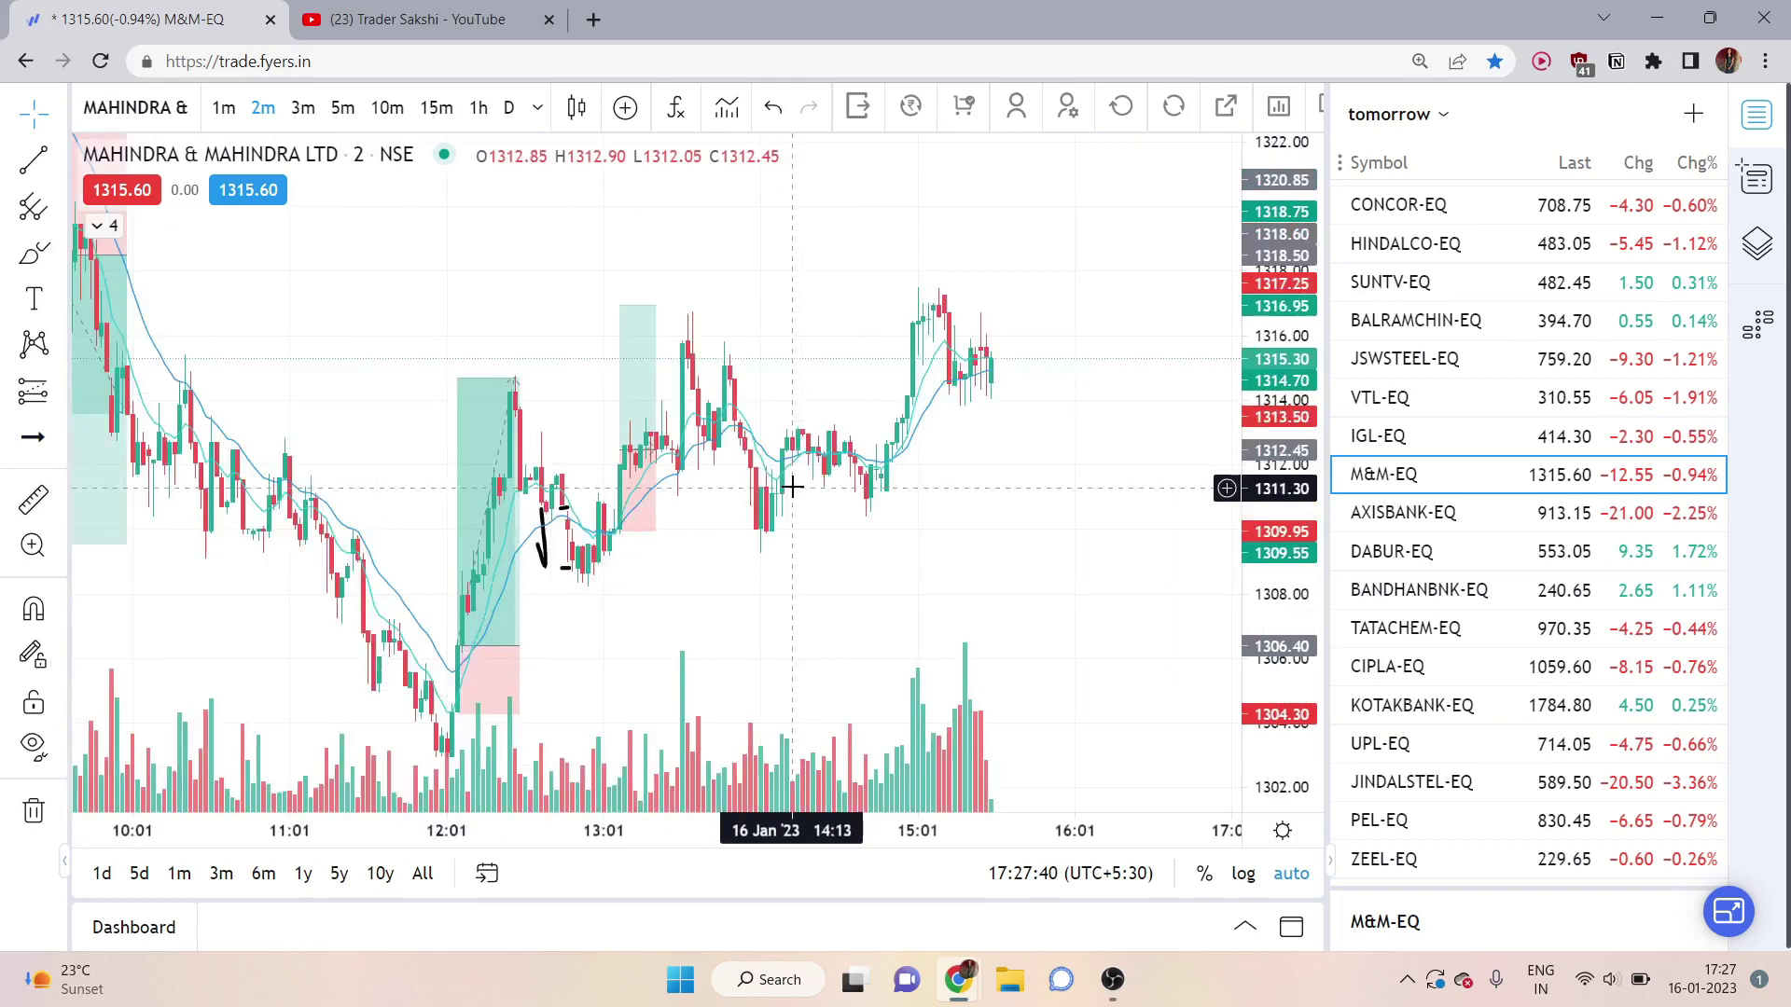
scroll(957, 571, "up", 1)
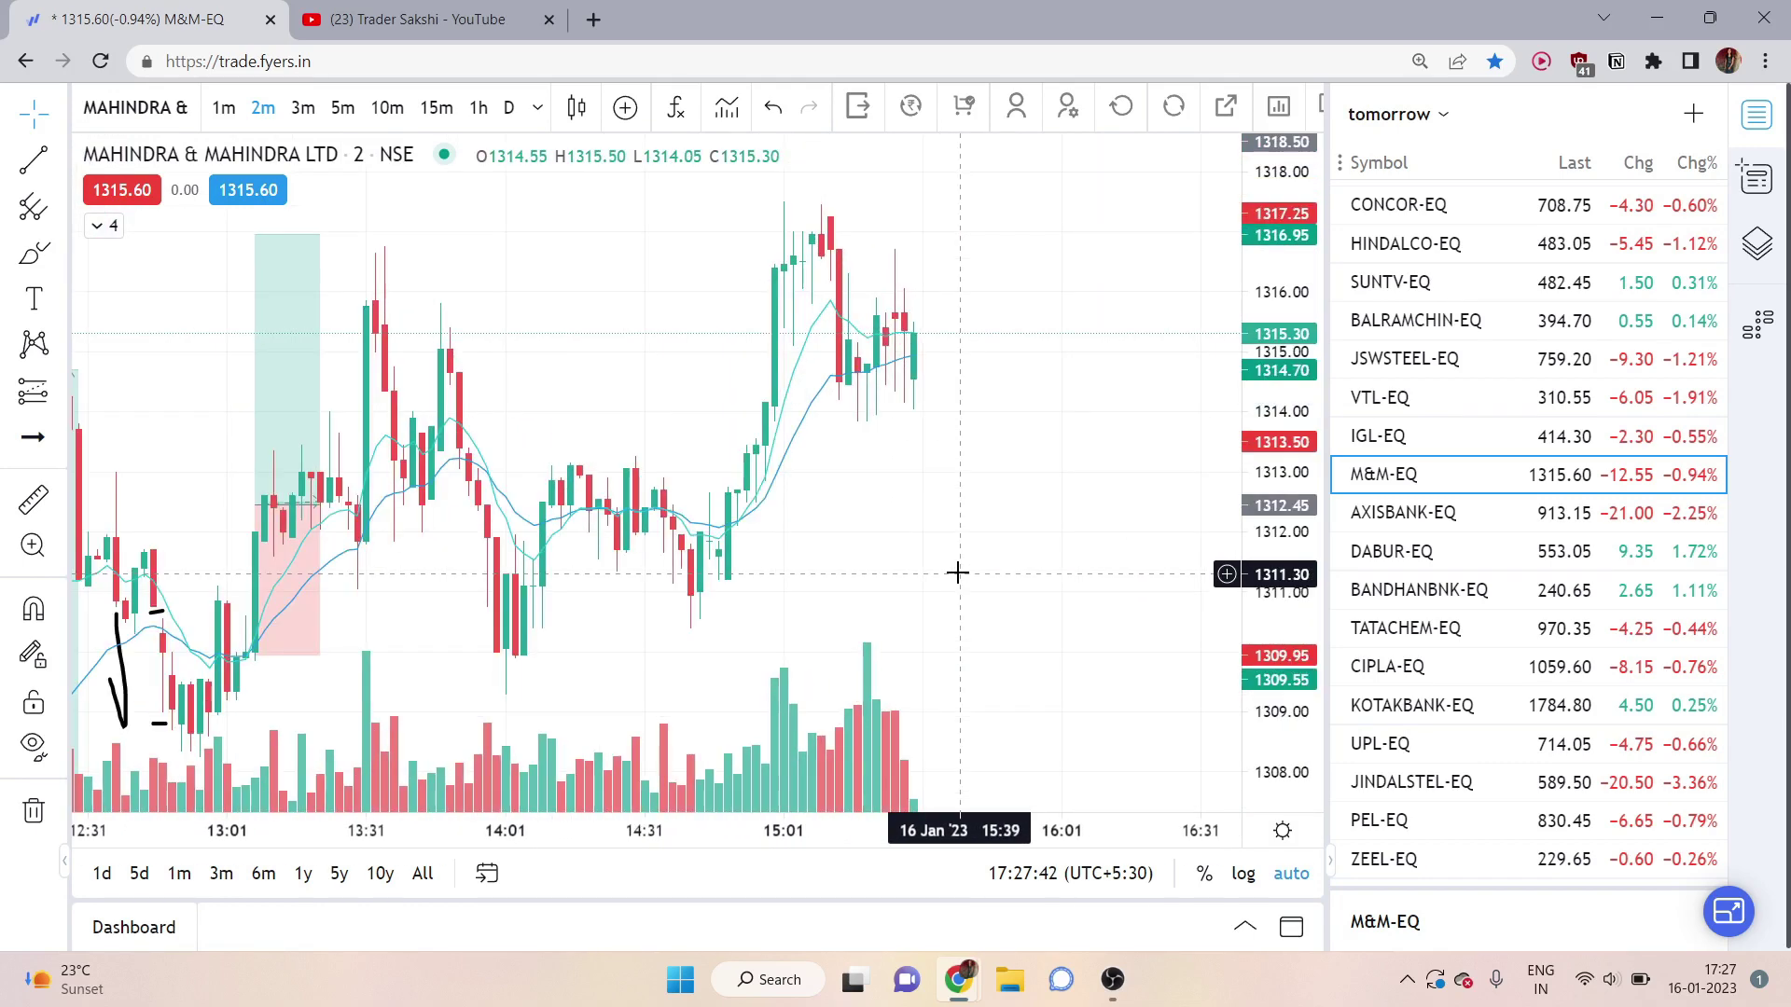
left_click(57, 394)
left_click(163, 393)
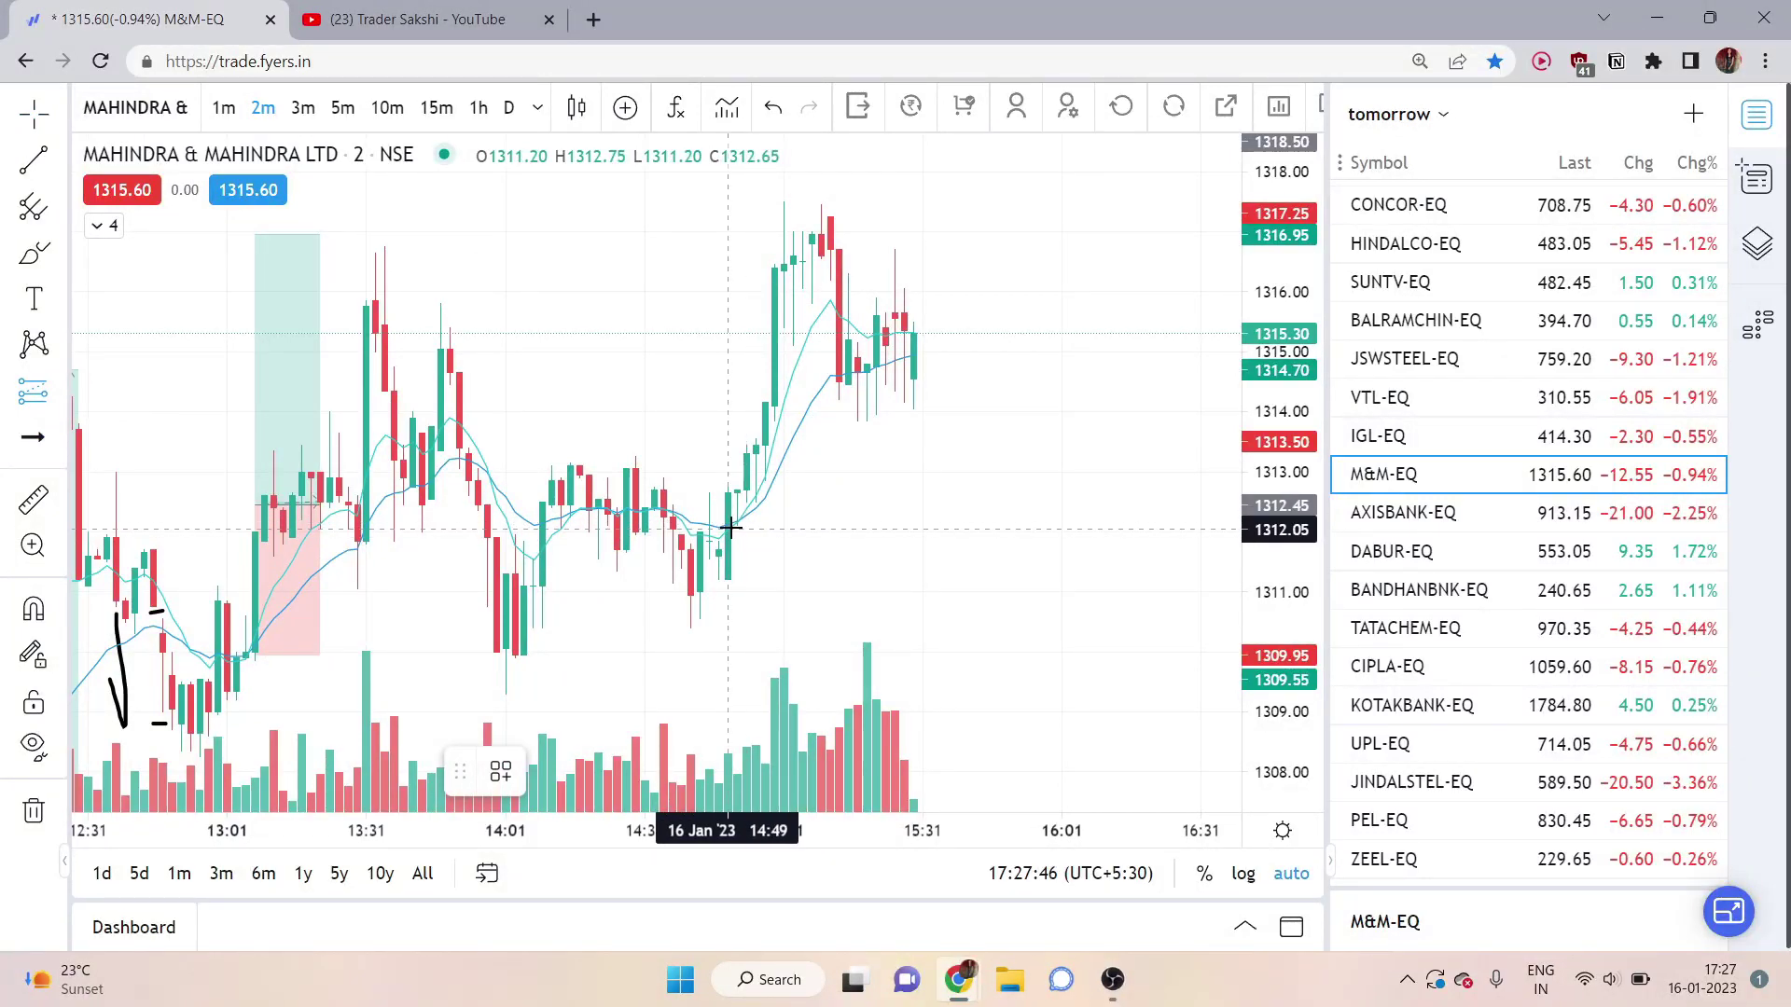
left_click(718, 501)
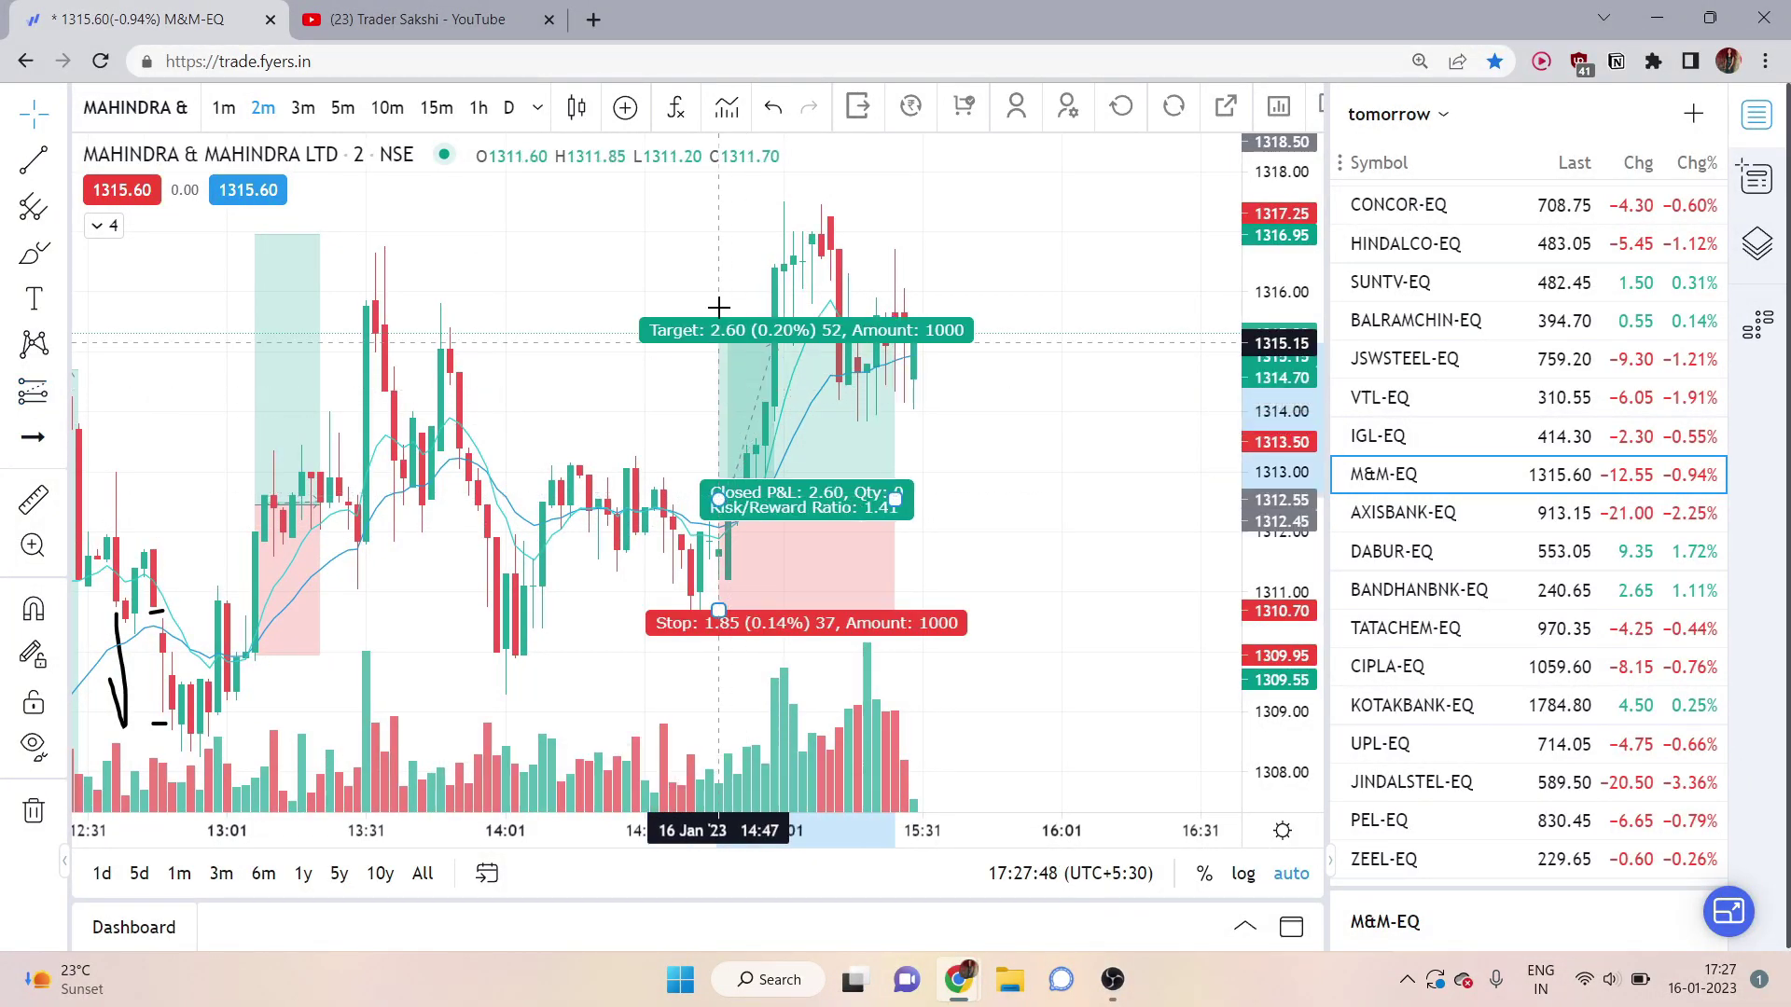
Step: Raise the 14:47 long position's target to 1317.65 and deselect the drawing
left_click_drag(718, 341, 718, 193)
scroll(852, 416, "down", 5)
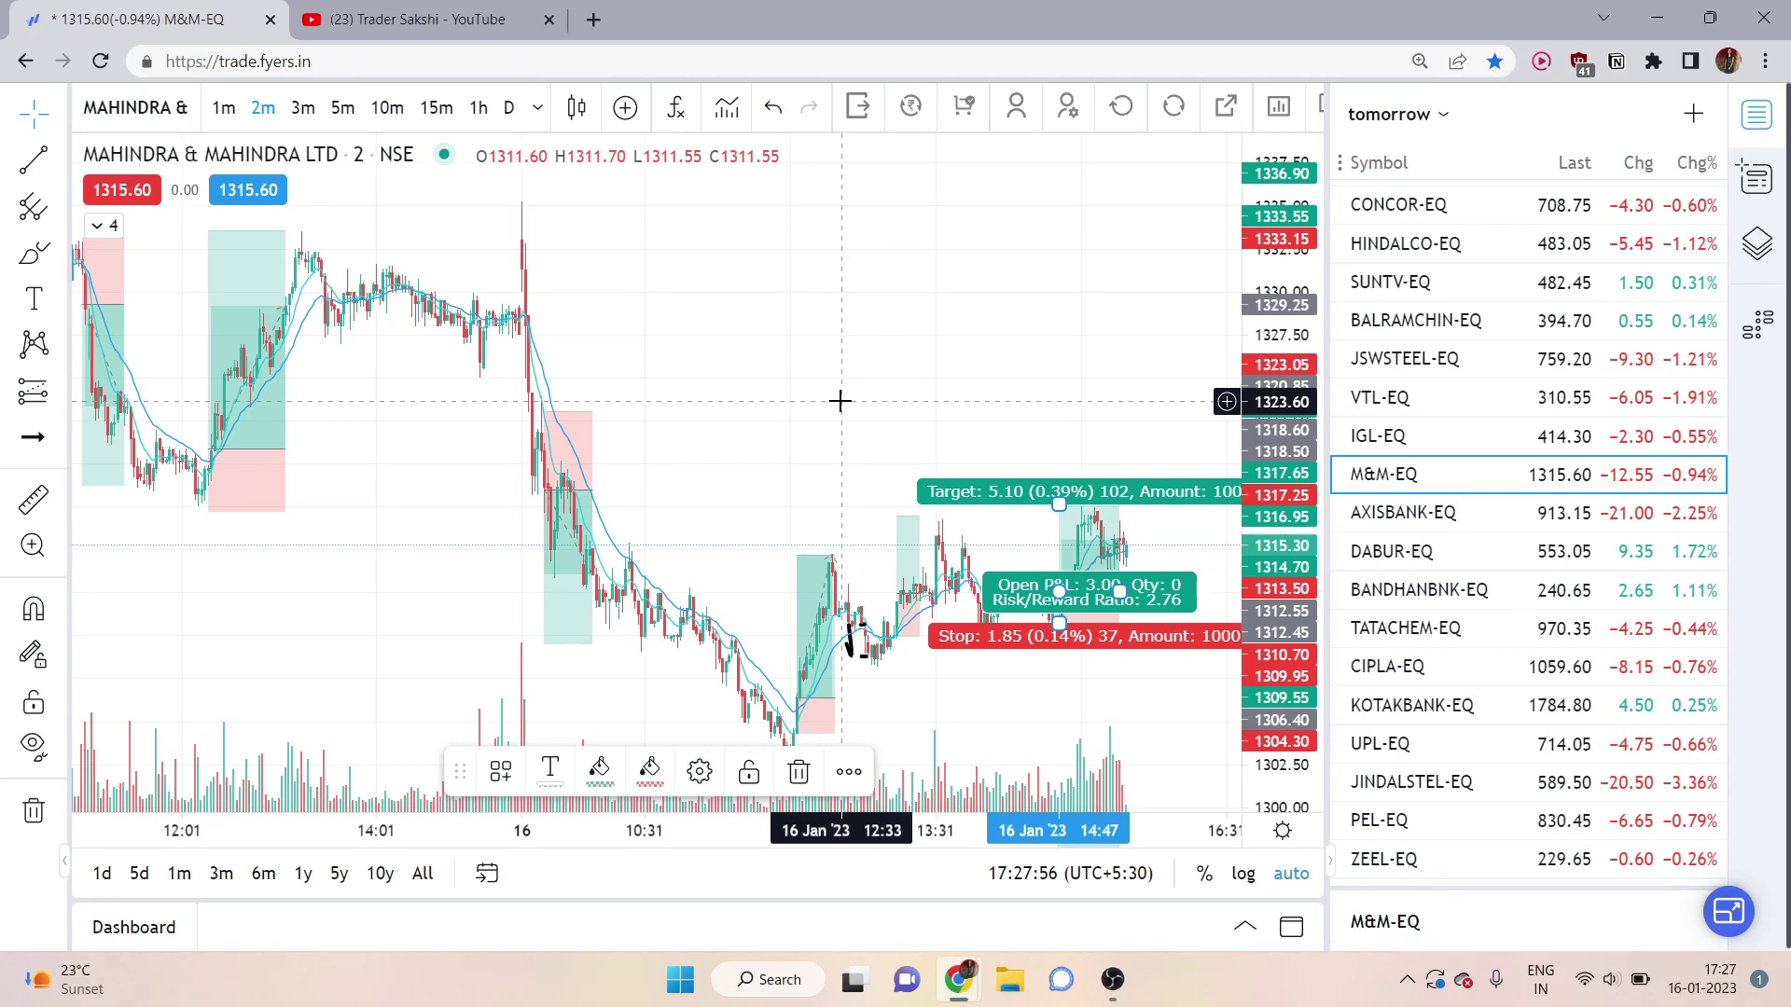
left_click(820, 411)
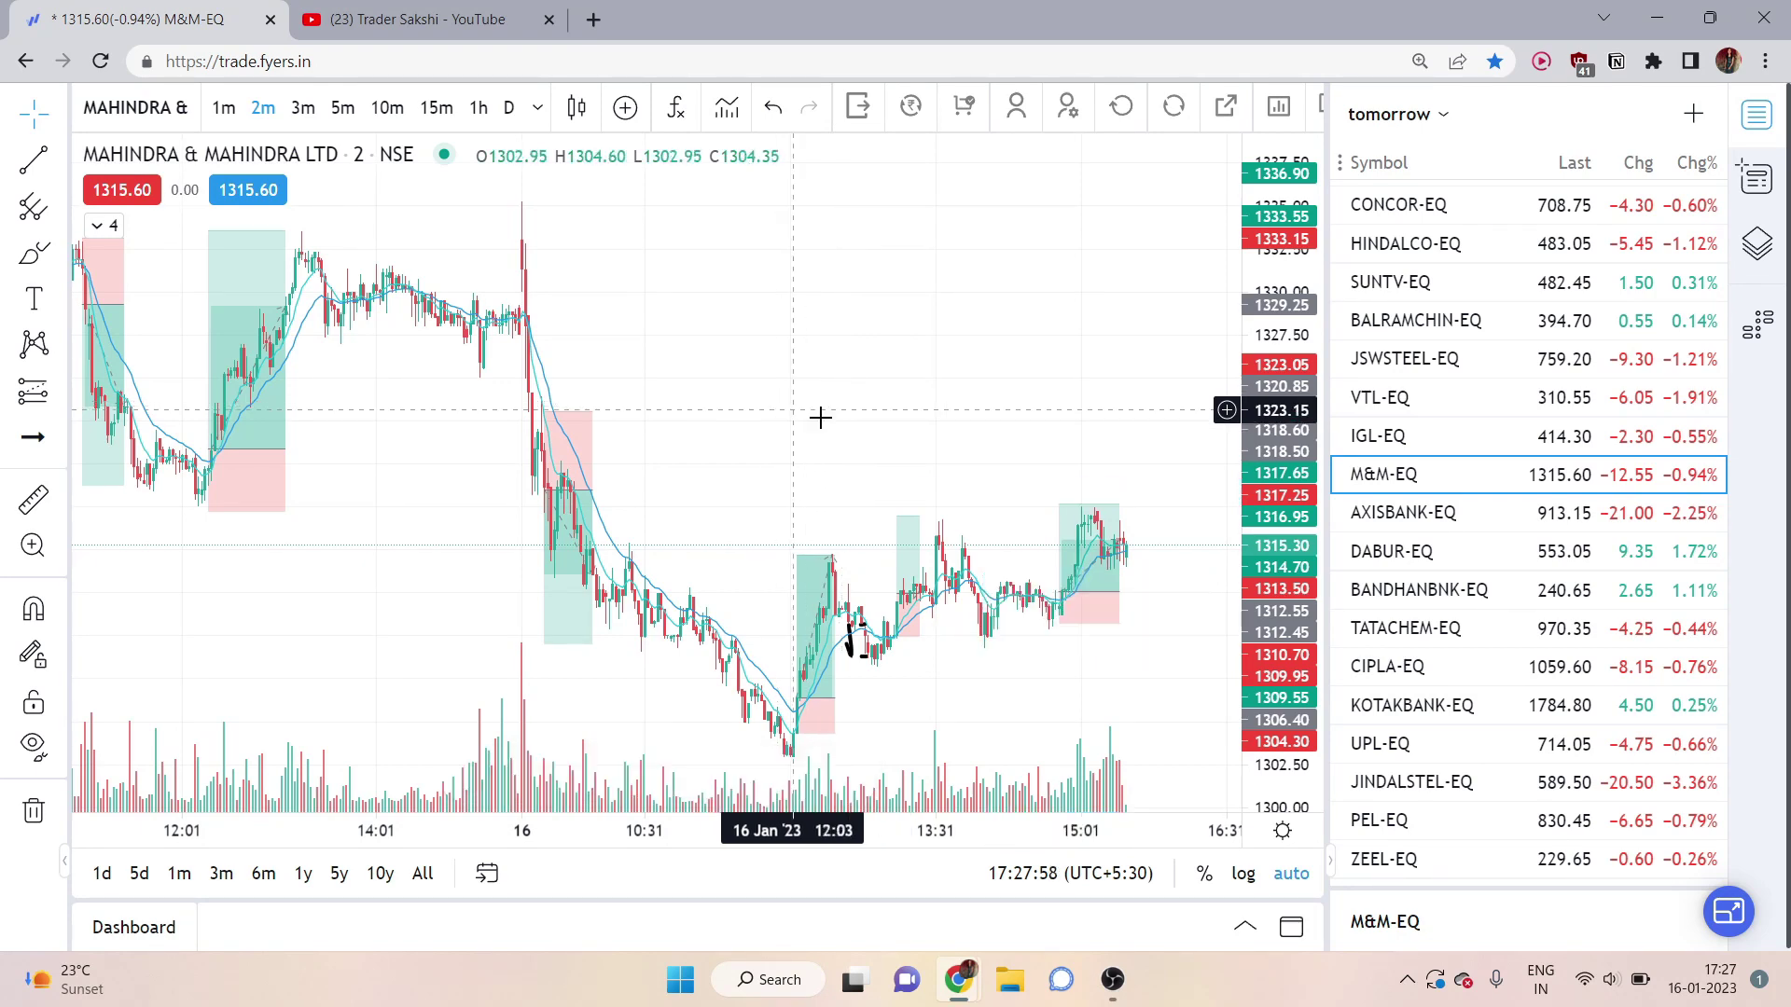
Step: Review the long and short trades marked across 13 and 16 January on the zoomed-out chart
left_click_drag(820, 411, 1151, 507)
scroll(1024, 530, "down", 2)
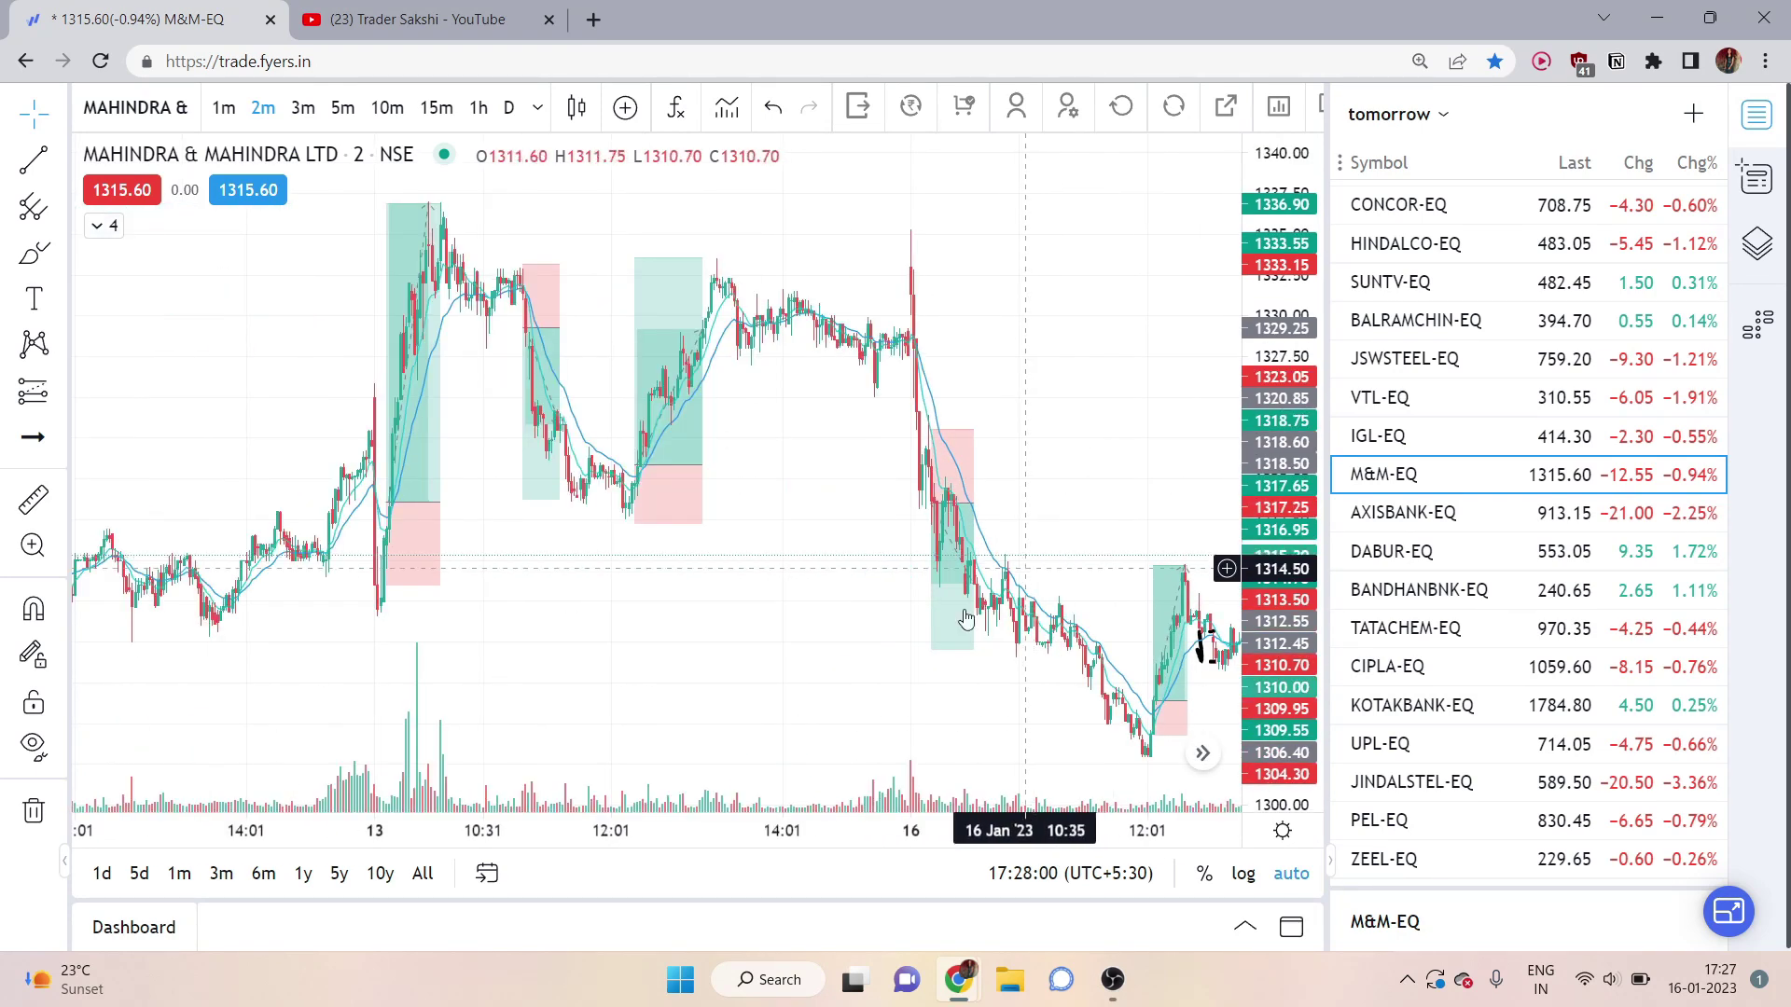
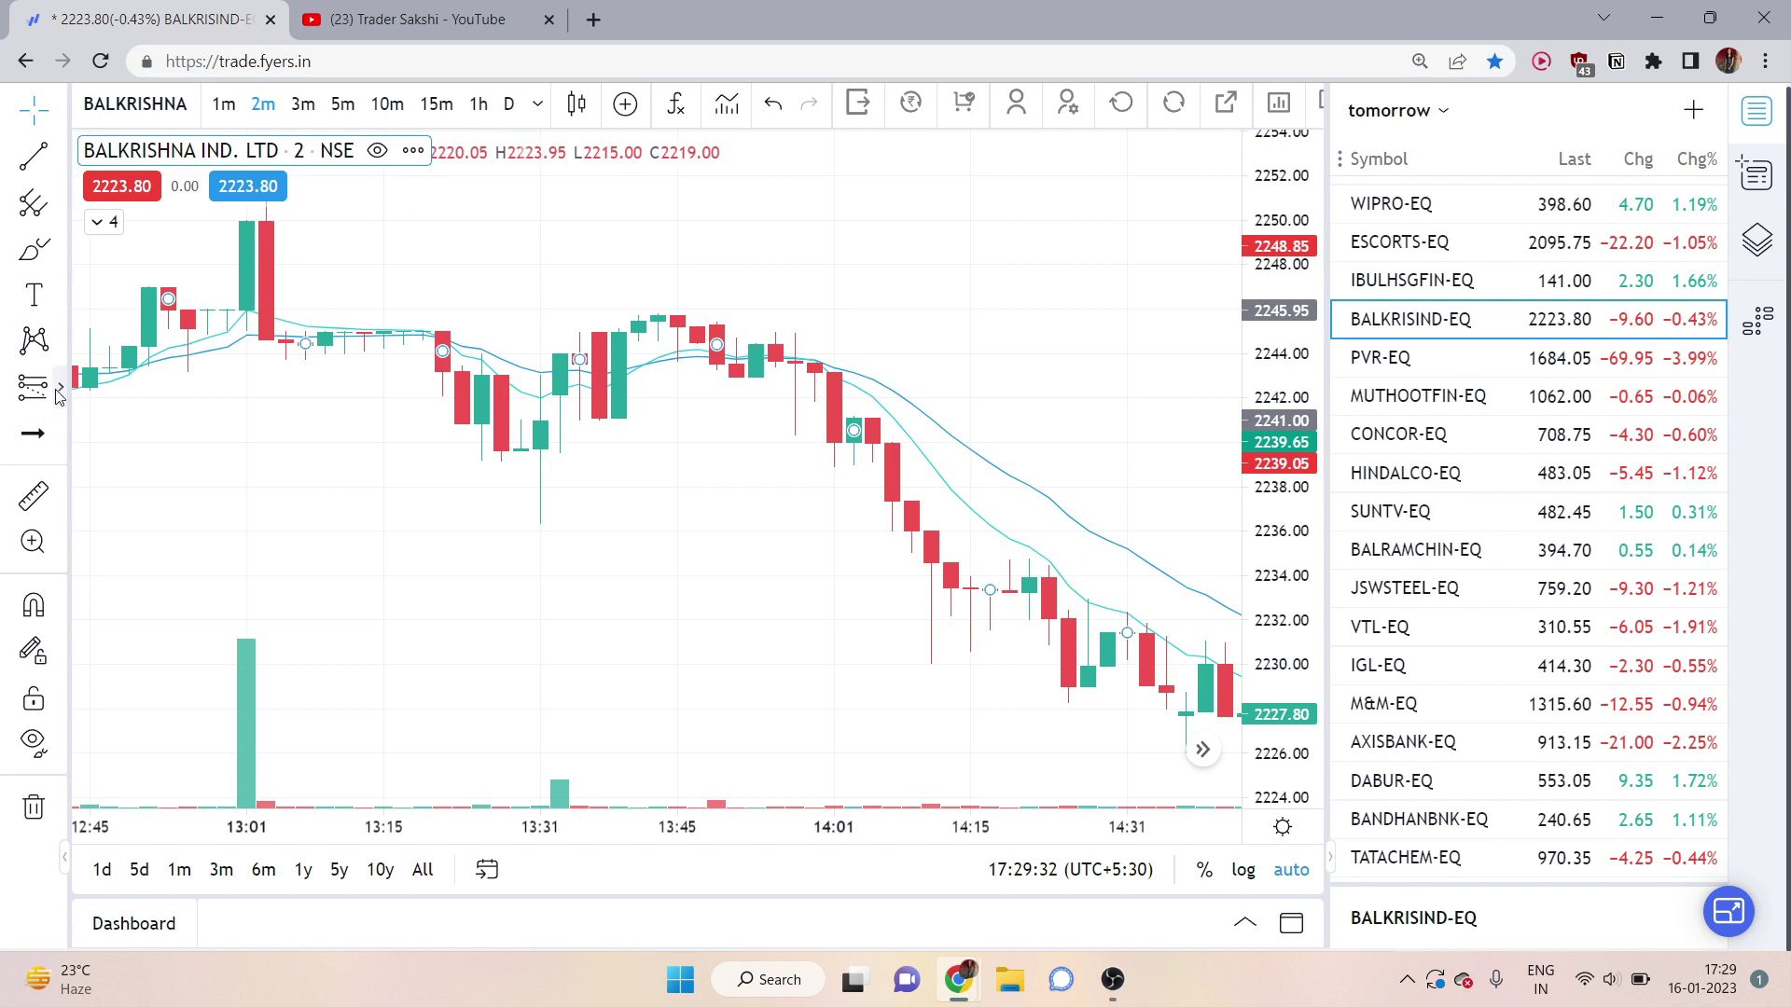
scroll(783, 472, "up", 5)
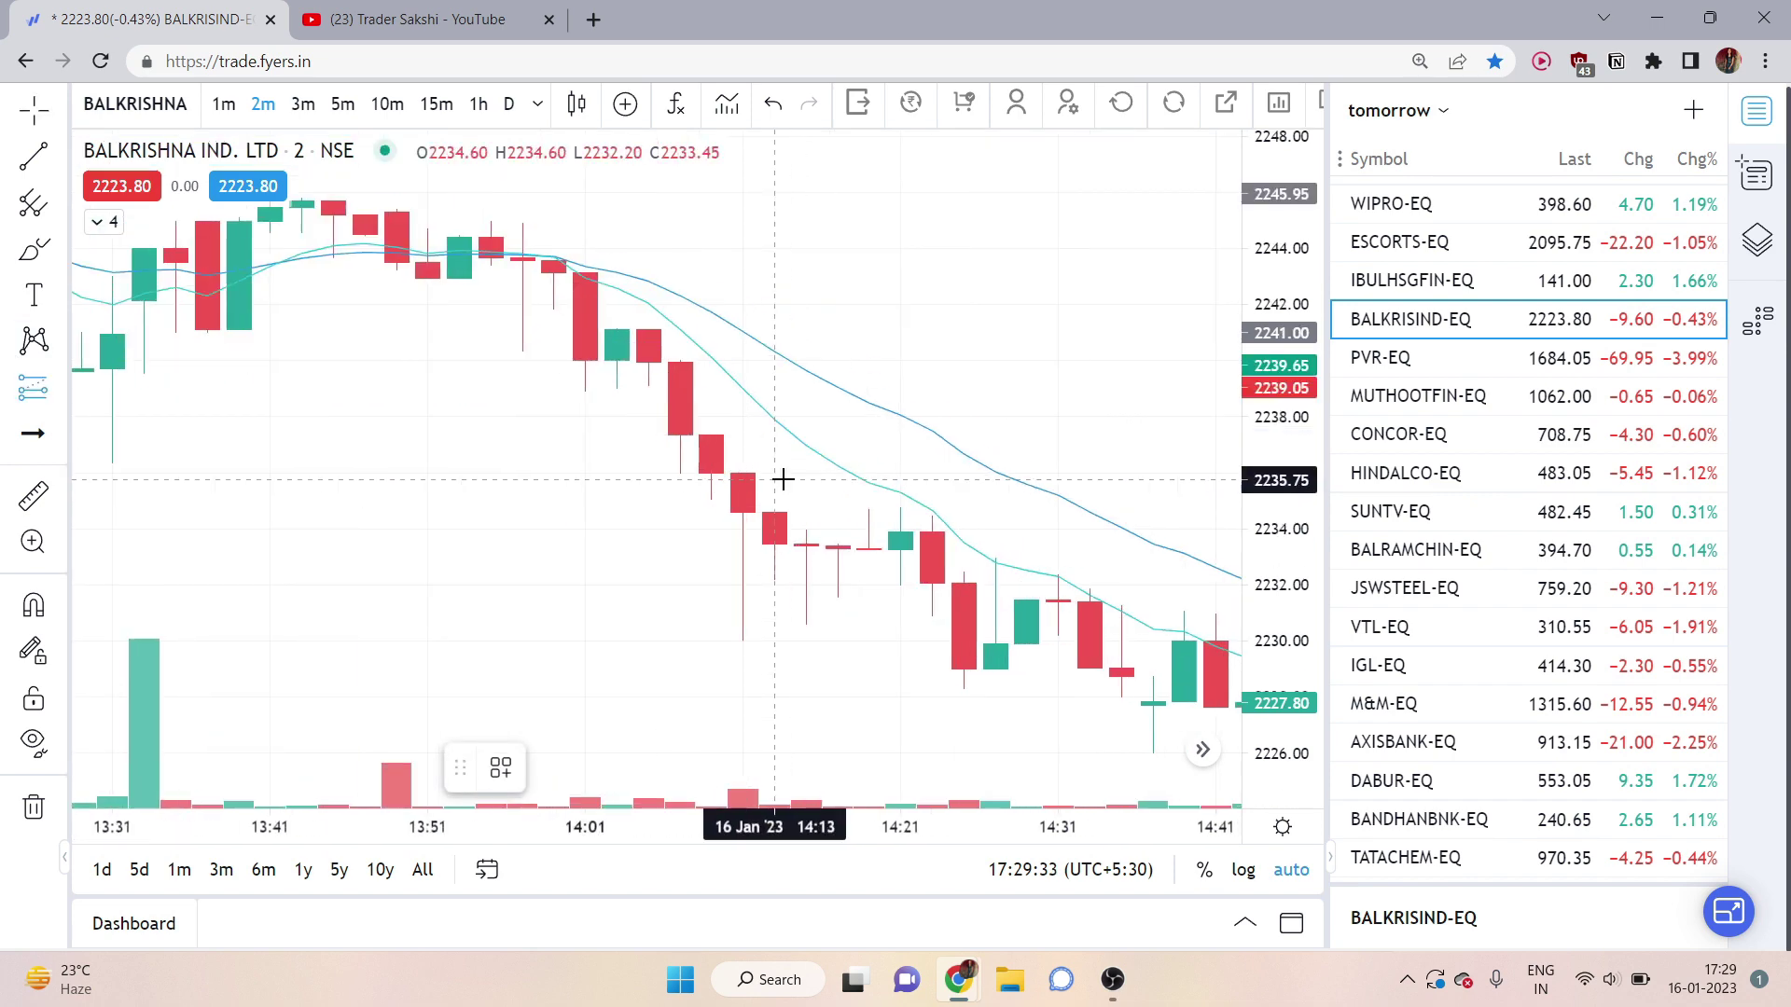
left_click(548, 360)
scroll(612, 503, "down", 3)
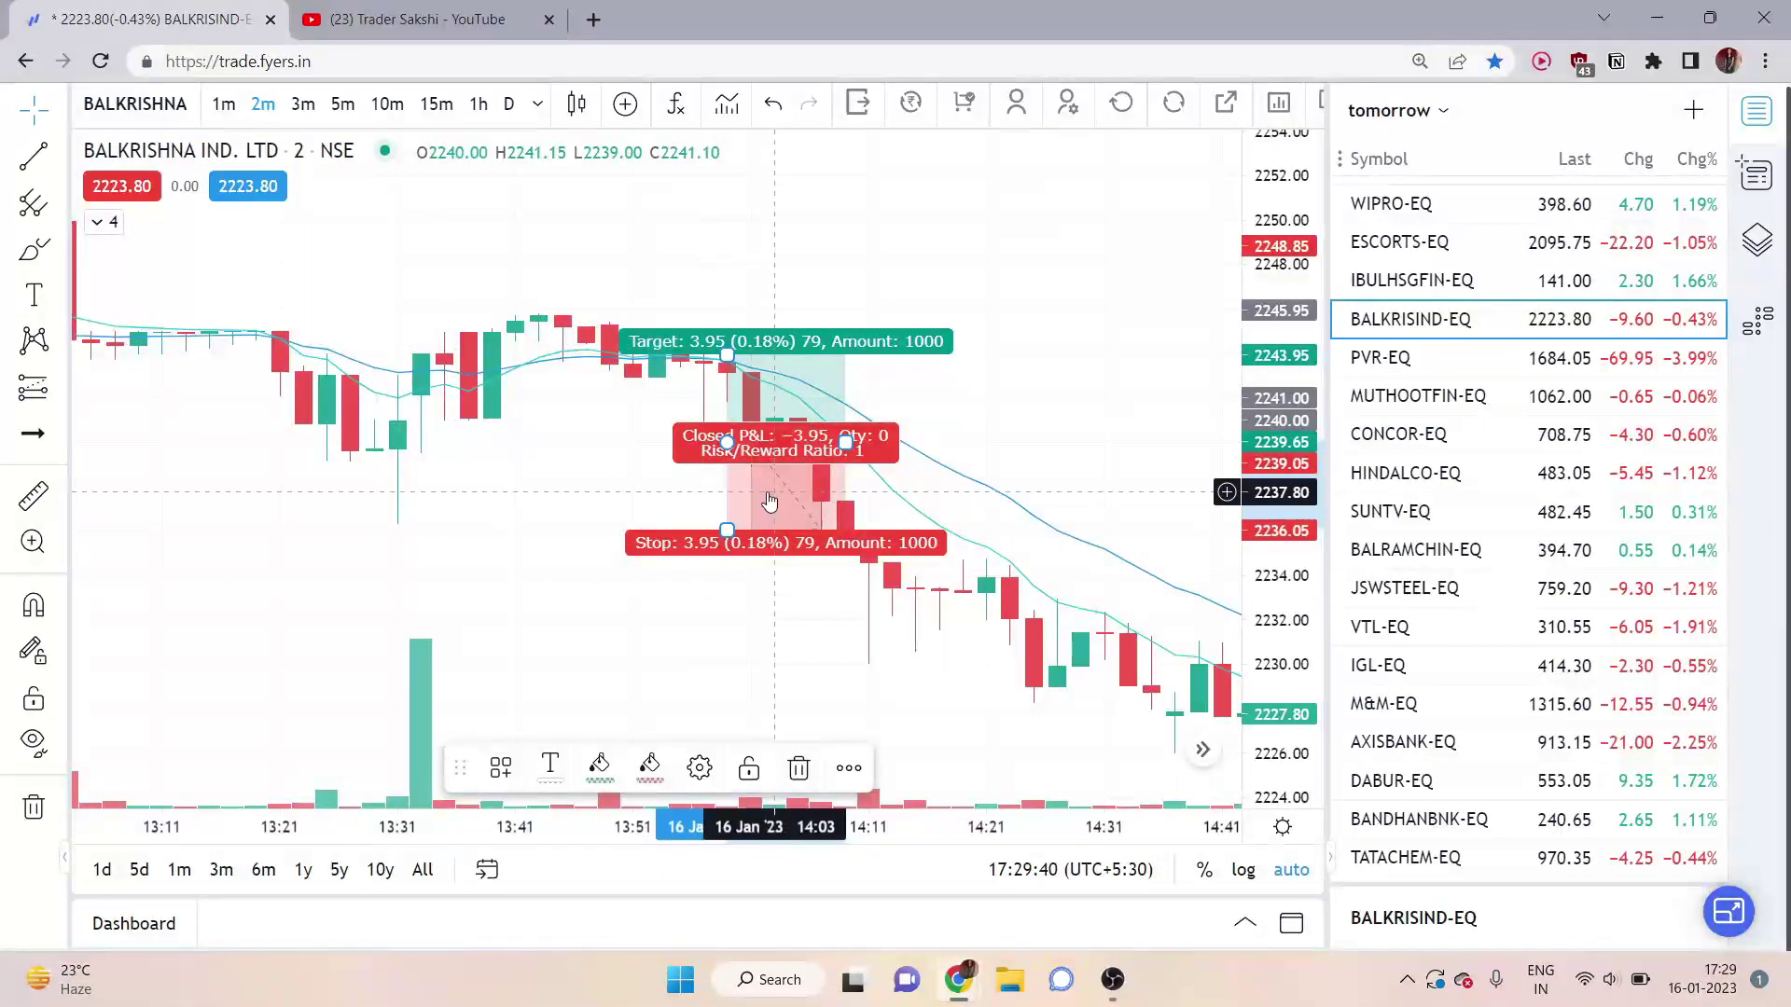
left_click(798, 768)
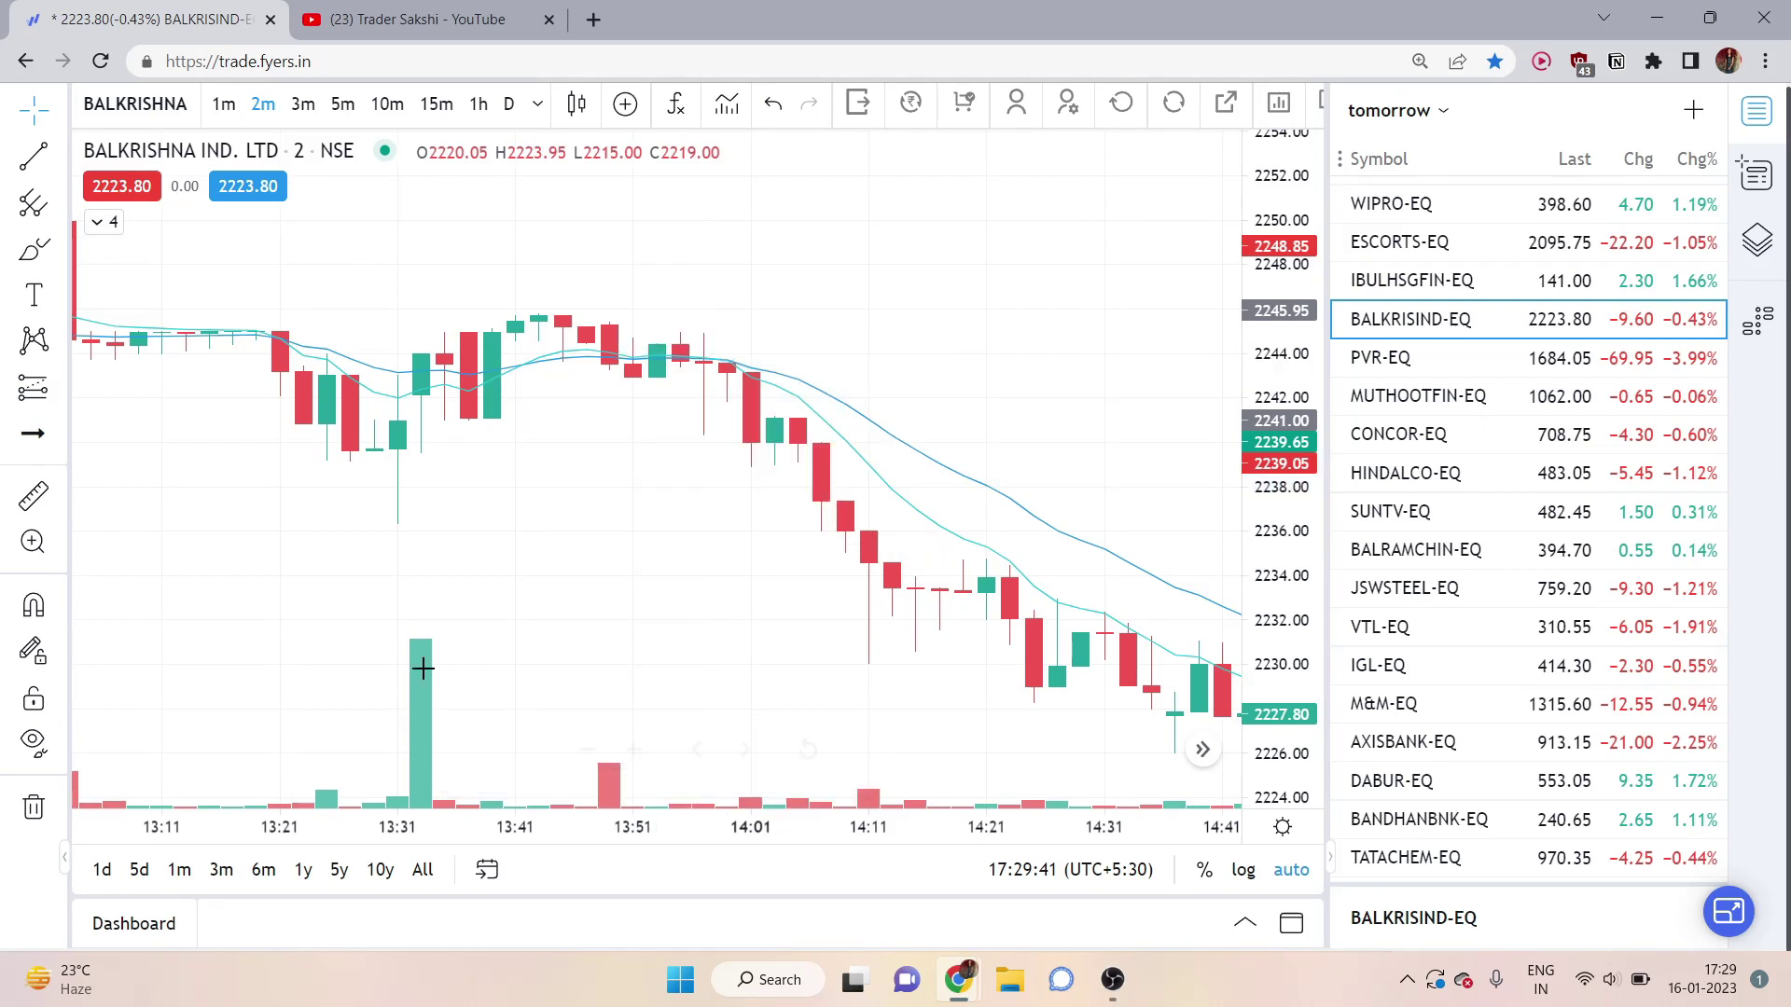
Step: Place a Short Position at the 13:59 candle of 16 January with entry 2239.95 and stop 2243.20
left_click(58, 397)
left_click(168, 439)
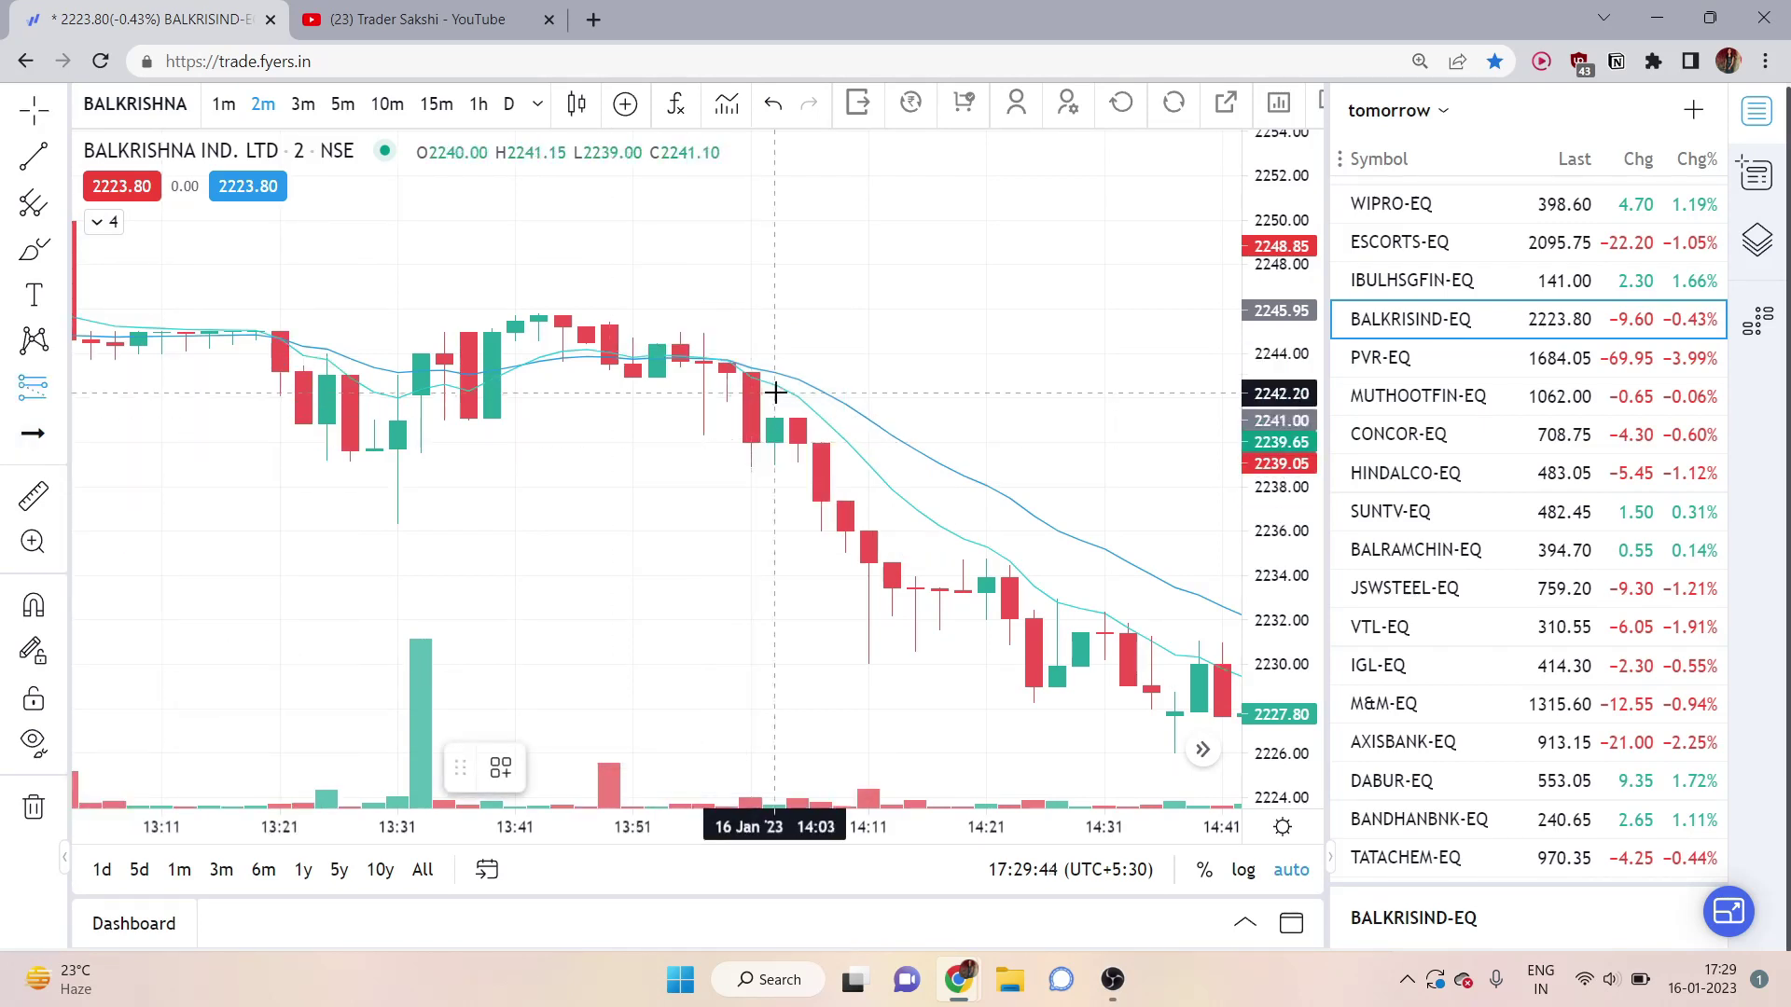
left_click(737, 442)
left_click_drag(726, 334, 727, 371)
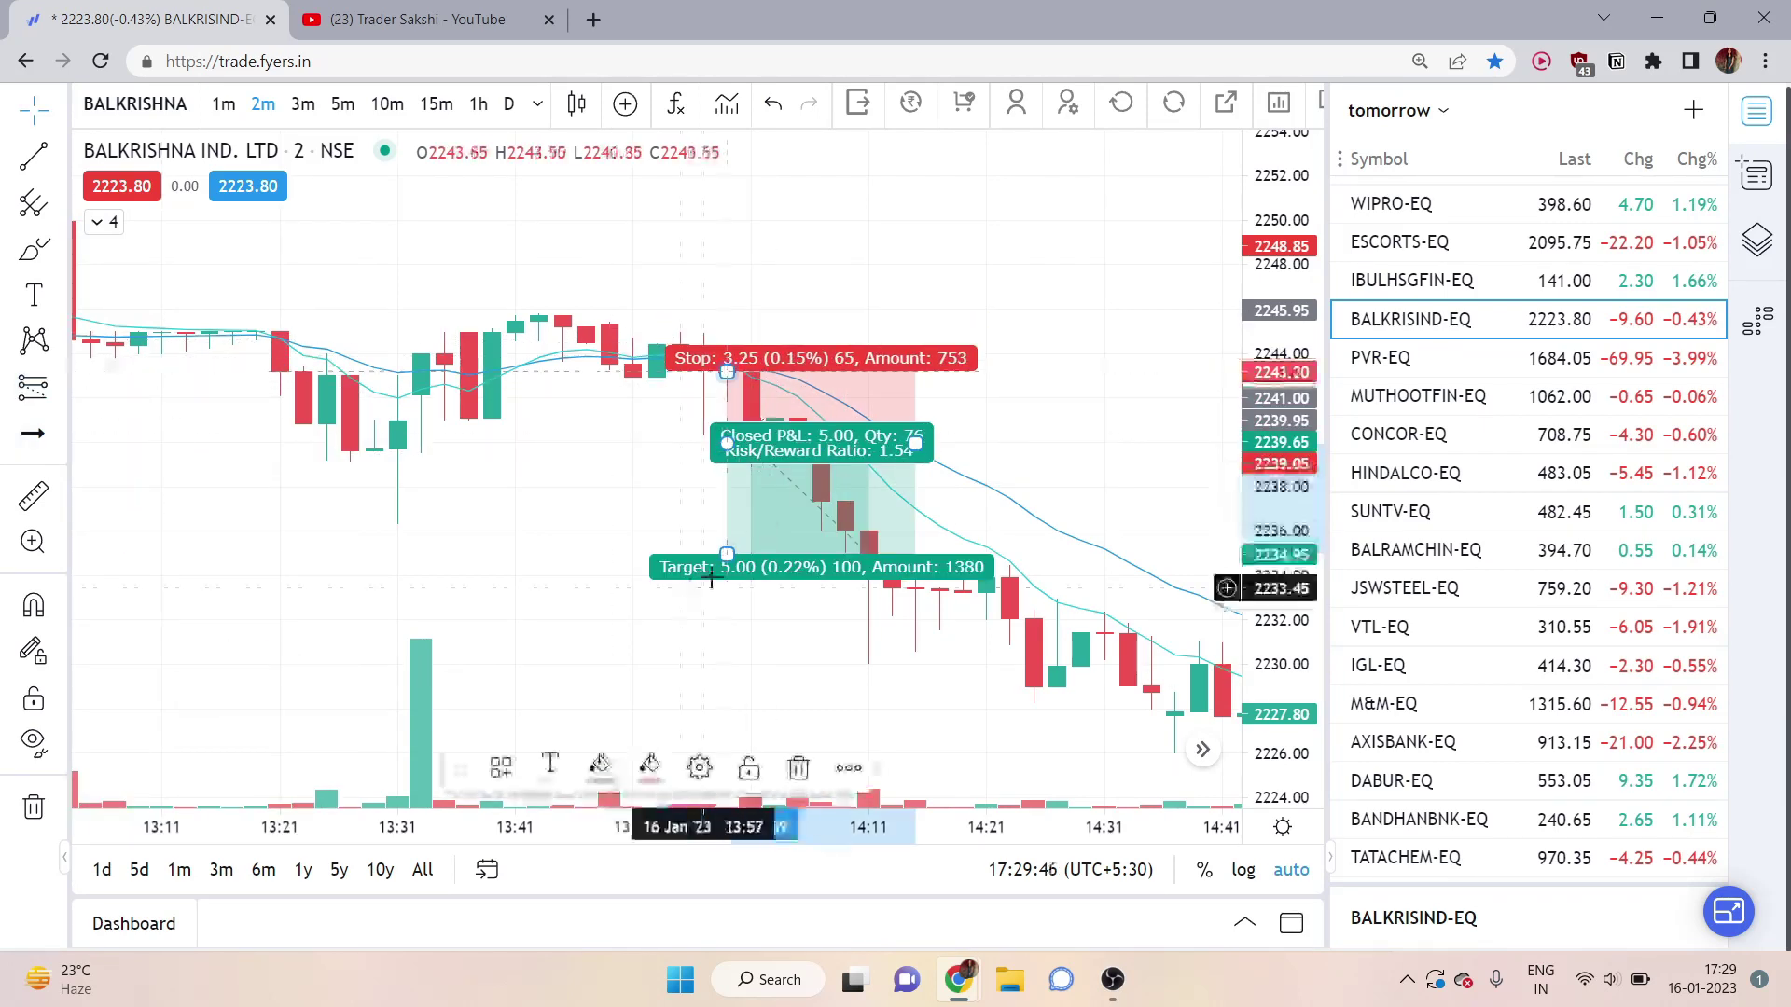
Step: Lower the target of the 13:59 short position on 16 January to 2215.20
left_click_drag(728, 555, 891, 754)
scroll(894, 753, "down", 5)
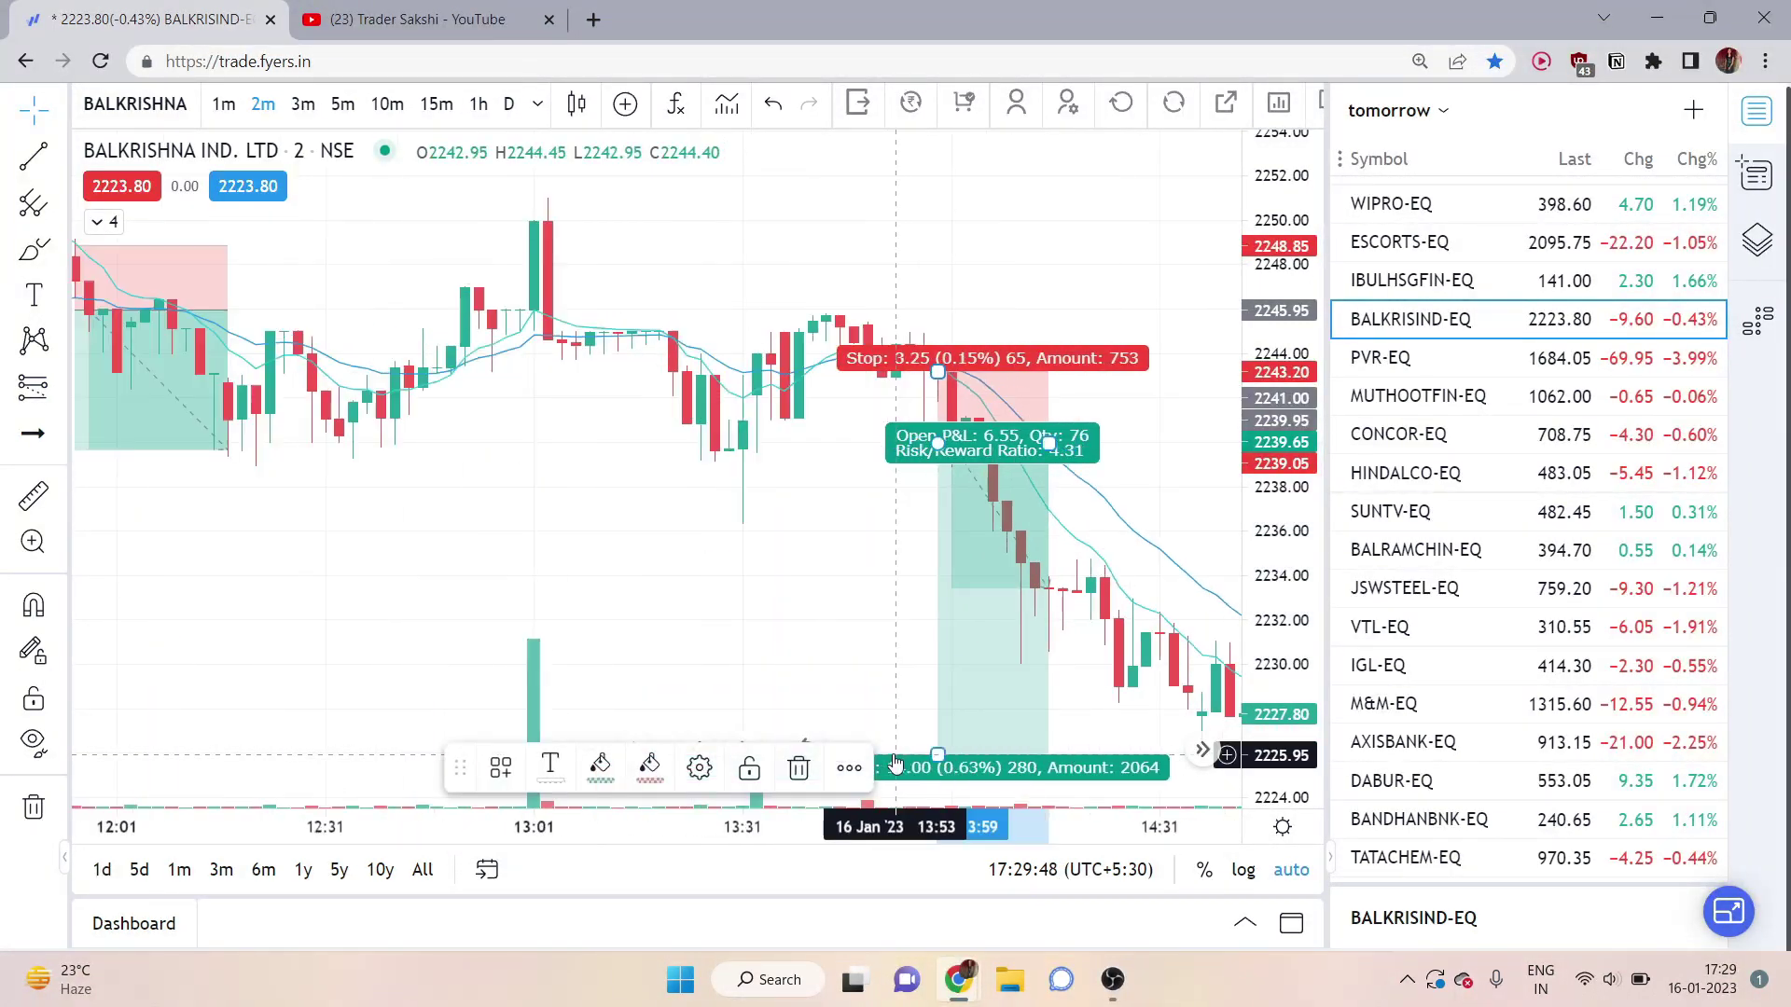
left_click_drag(783, 647, 401, 496)
scroll(768, 550, "down", 3)
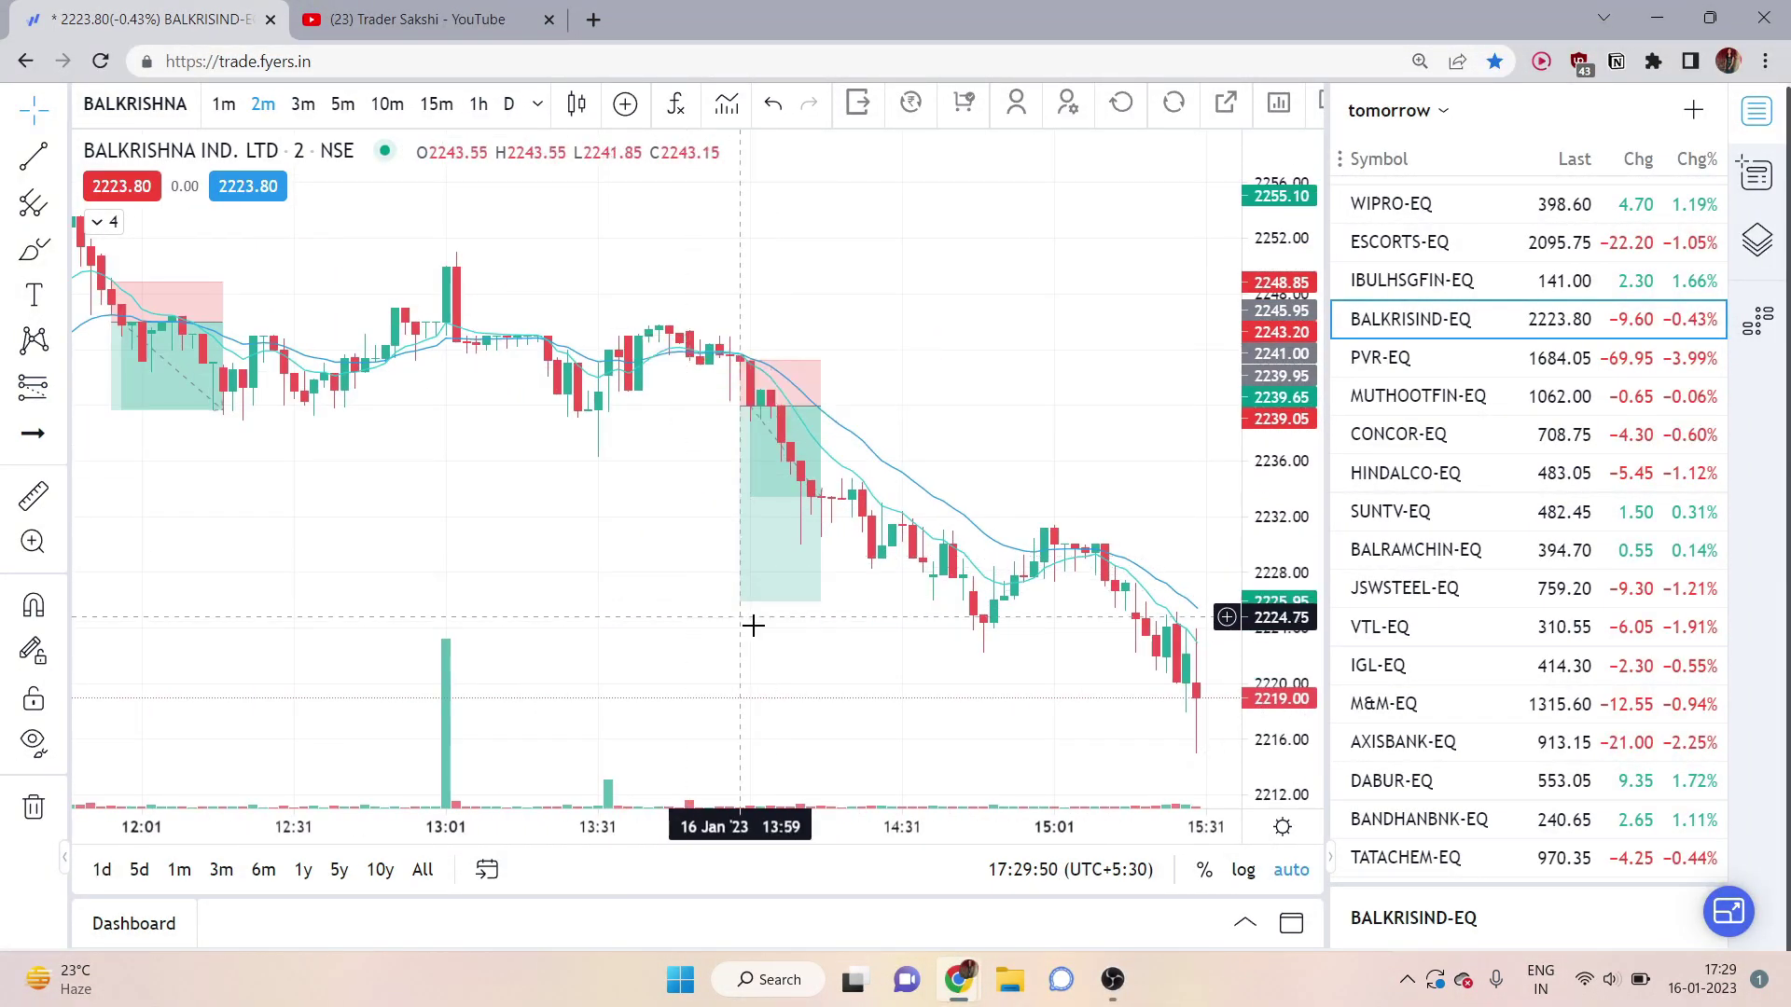
left_click_drag(739, 602, 842, 751)
Step: Place a Long Position at the 12:21 candle of 13 January with entry 2232.95, target 2252.95 and stop 2228.65
scroll(492, 571, "down", 2)
left_click_drag(491, 577, 711, 563)
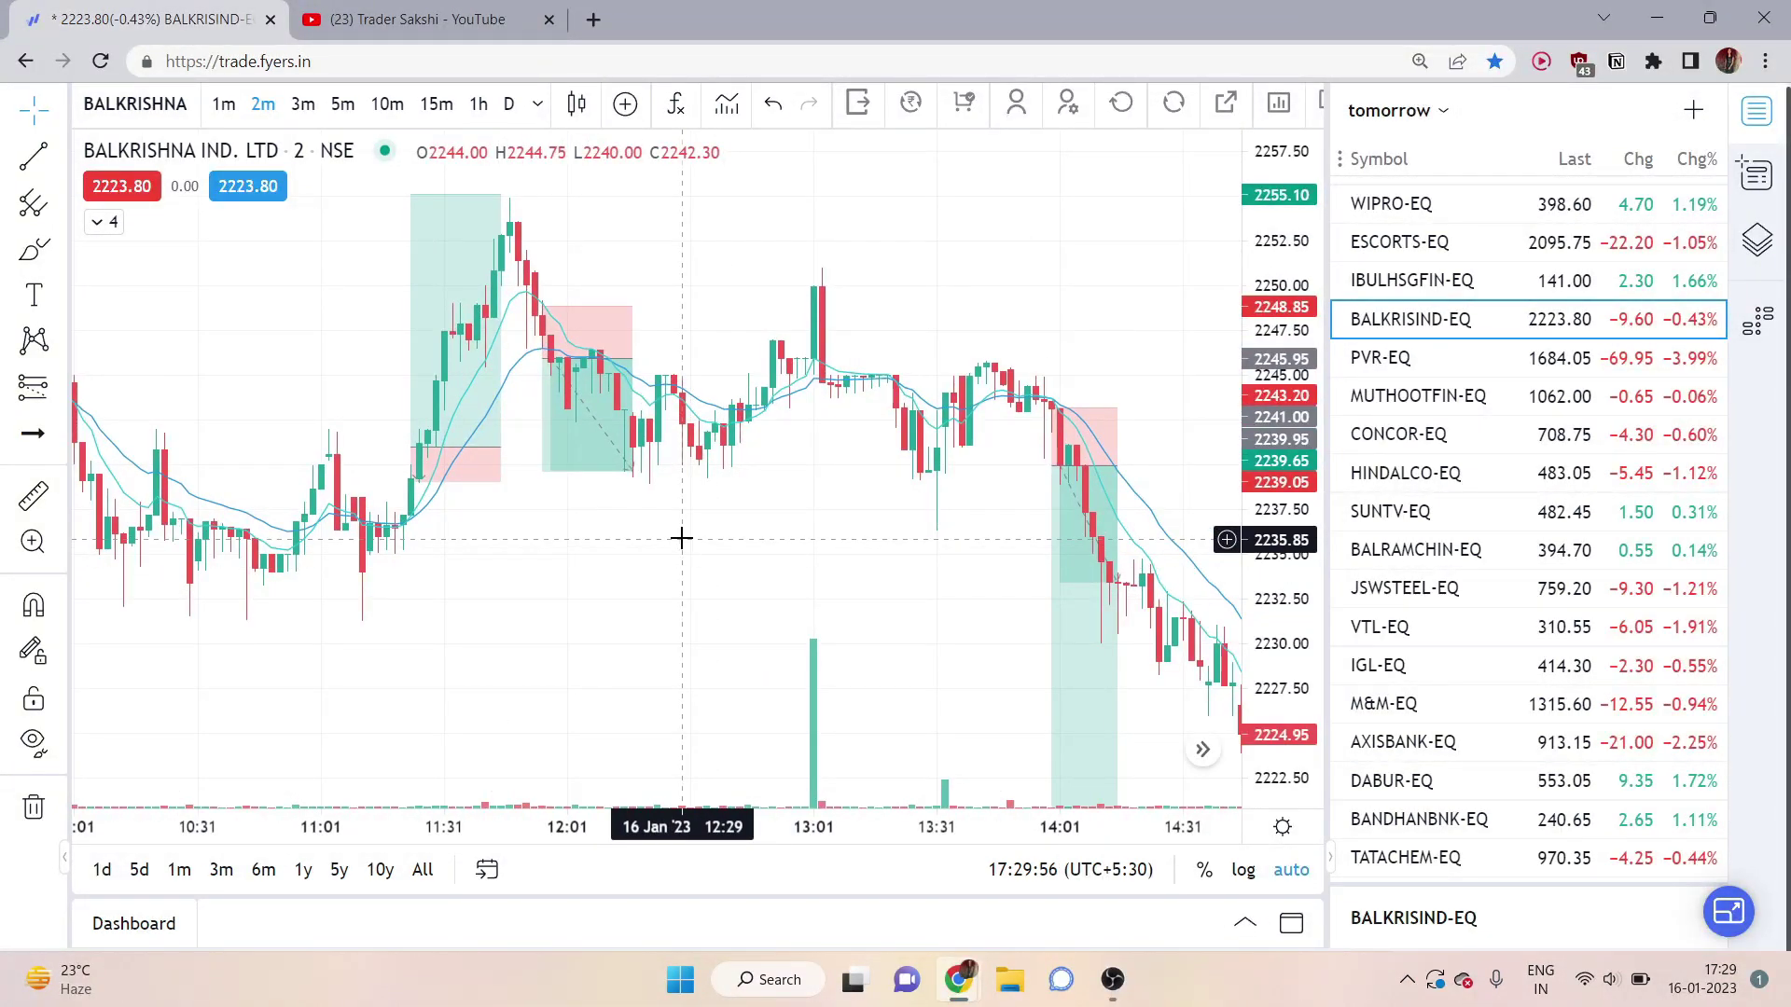
scroll(328, 587, "down", 2)
left_click_drag(327, 588, 901, 641)
scroll(760, 607, "up", 2)
left_click_drag(711, 550, 1147, 658)
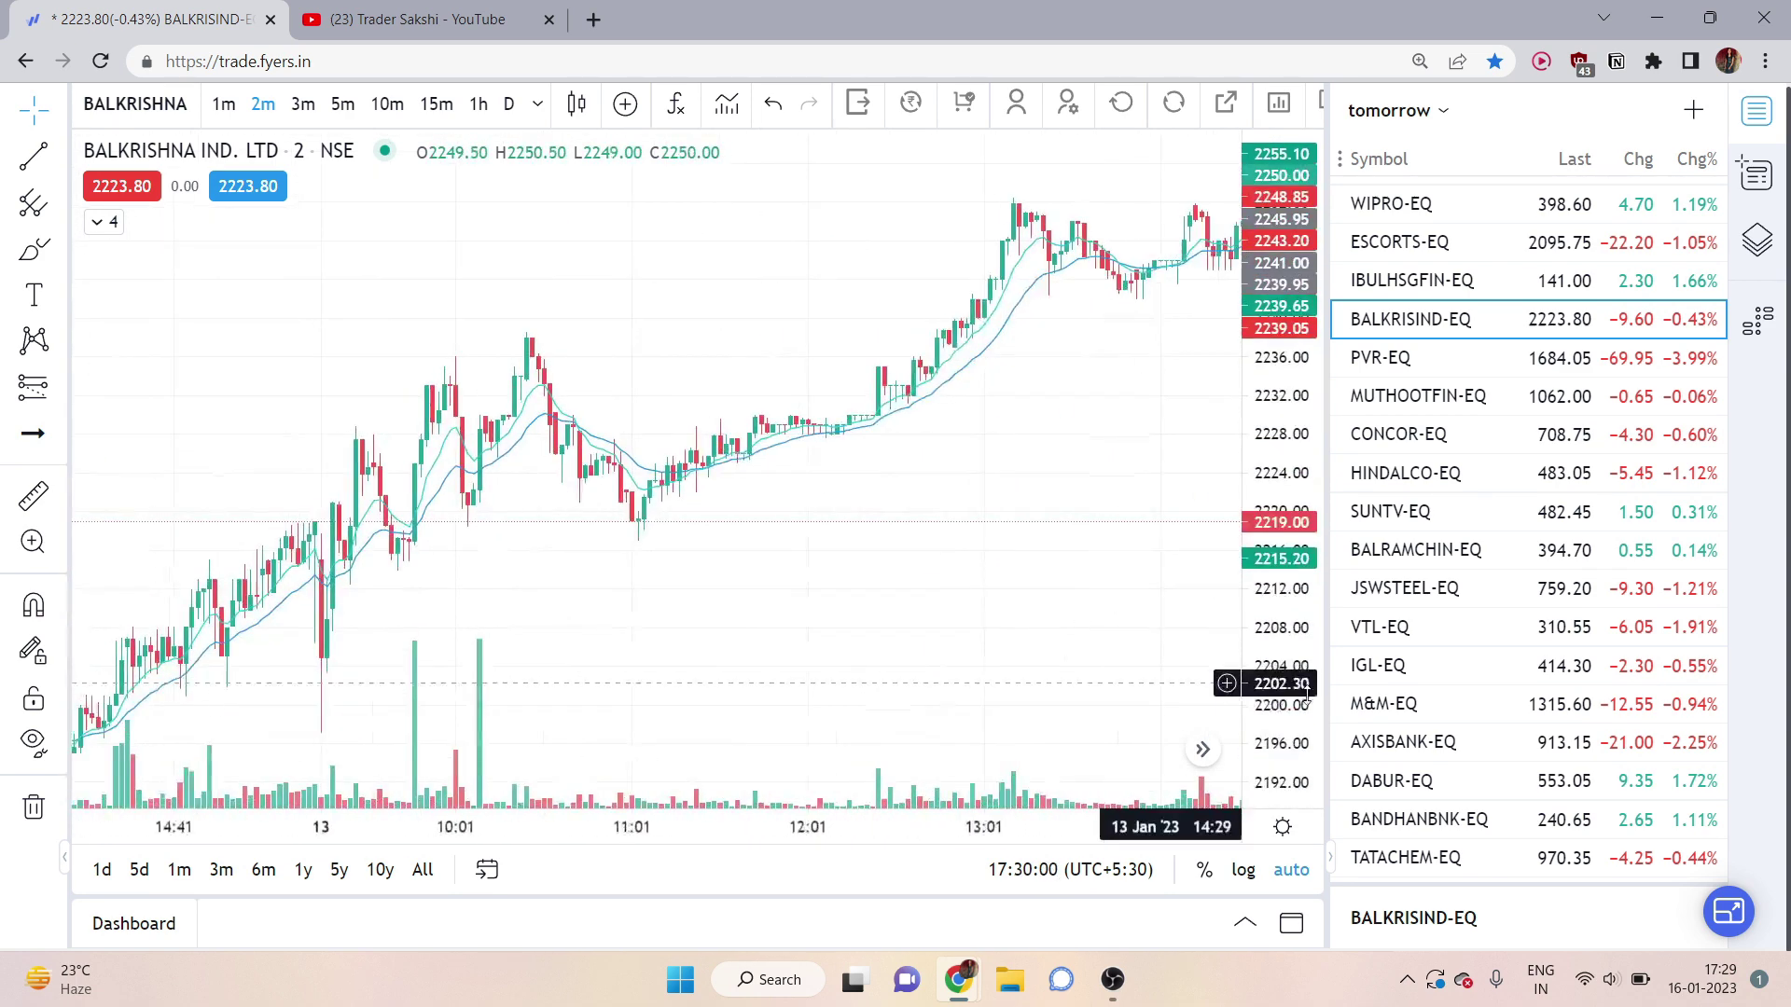
scroll(899, 619, "up", 3)
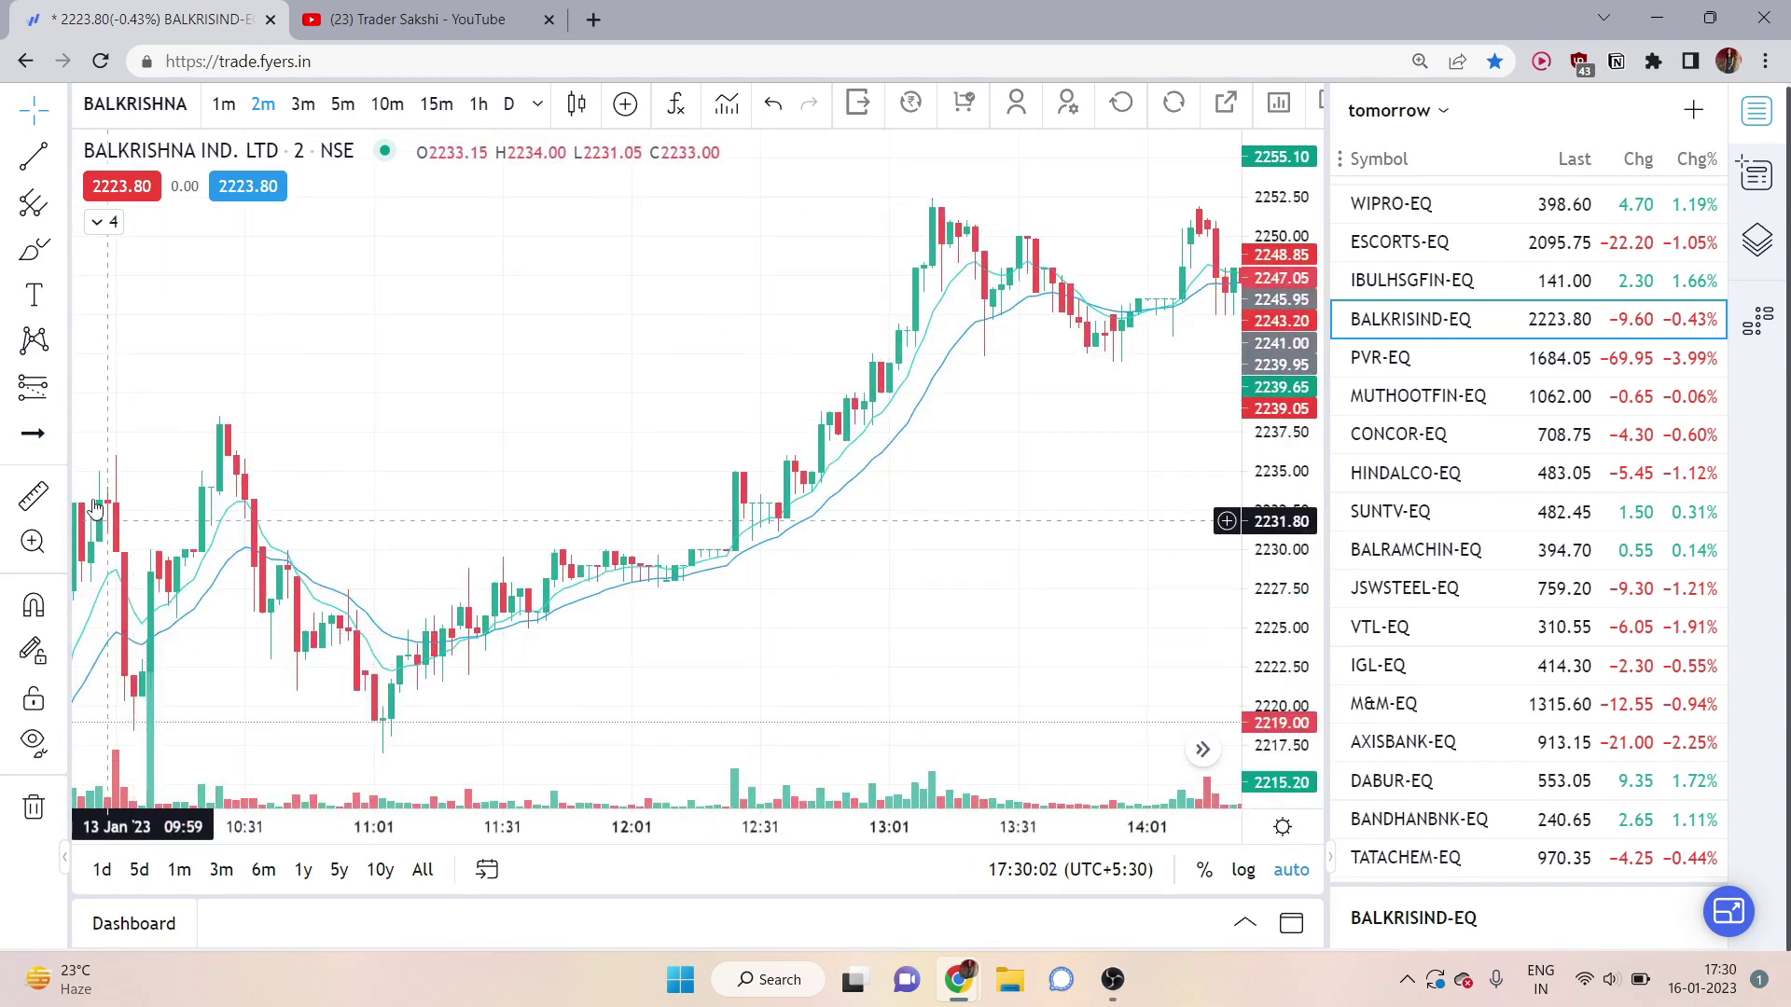
left_click(60, 386)
left_click(170, 390)
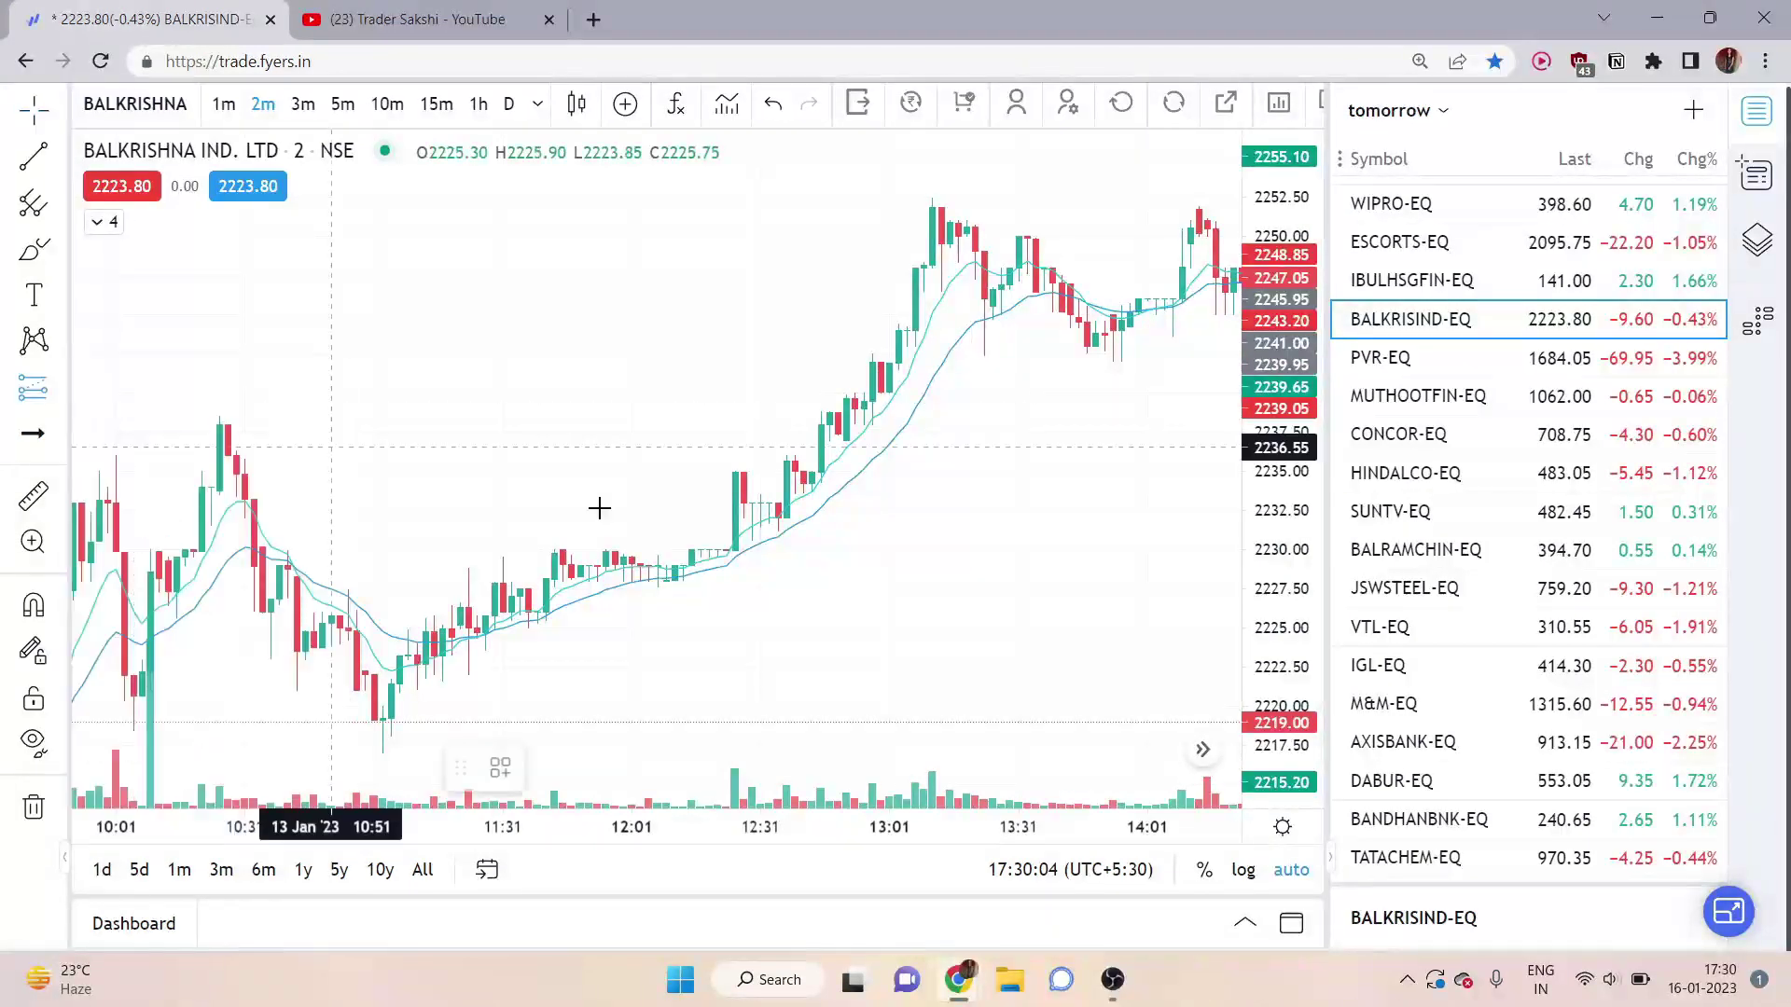
left_click(732, 492)
left_click_drag(758, 364, 758, 190)
left_click_drag(717, 616, 707, 571)
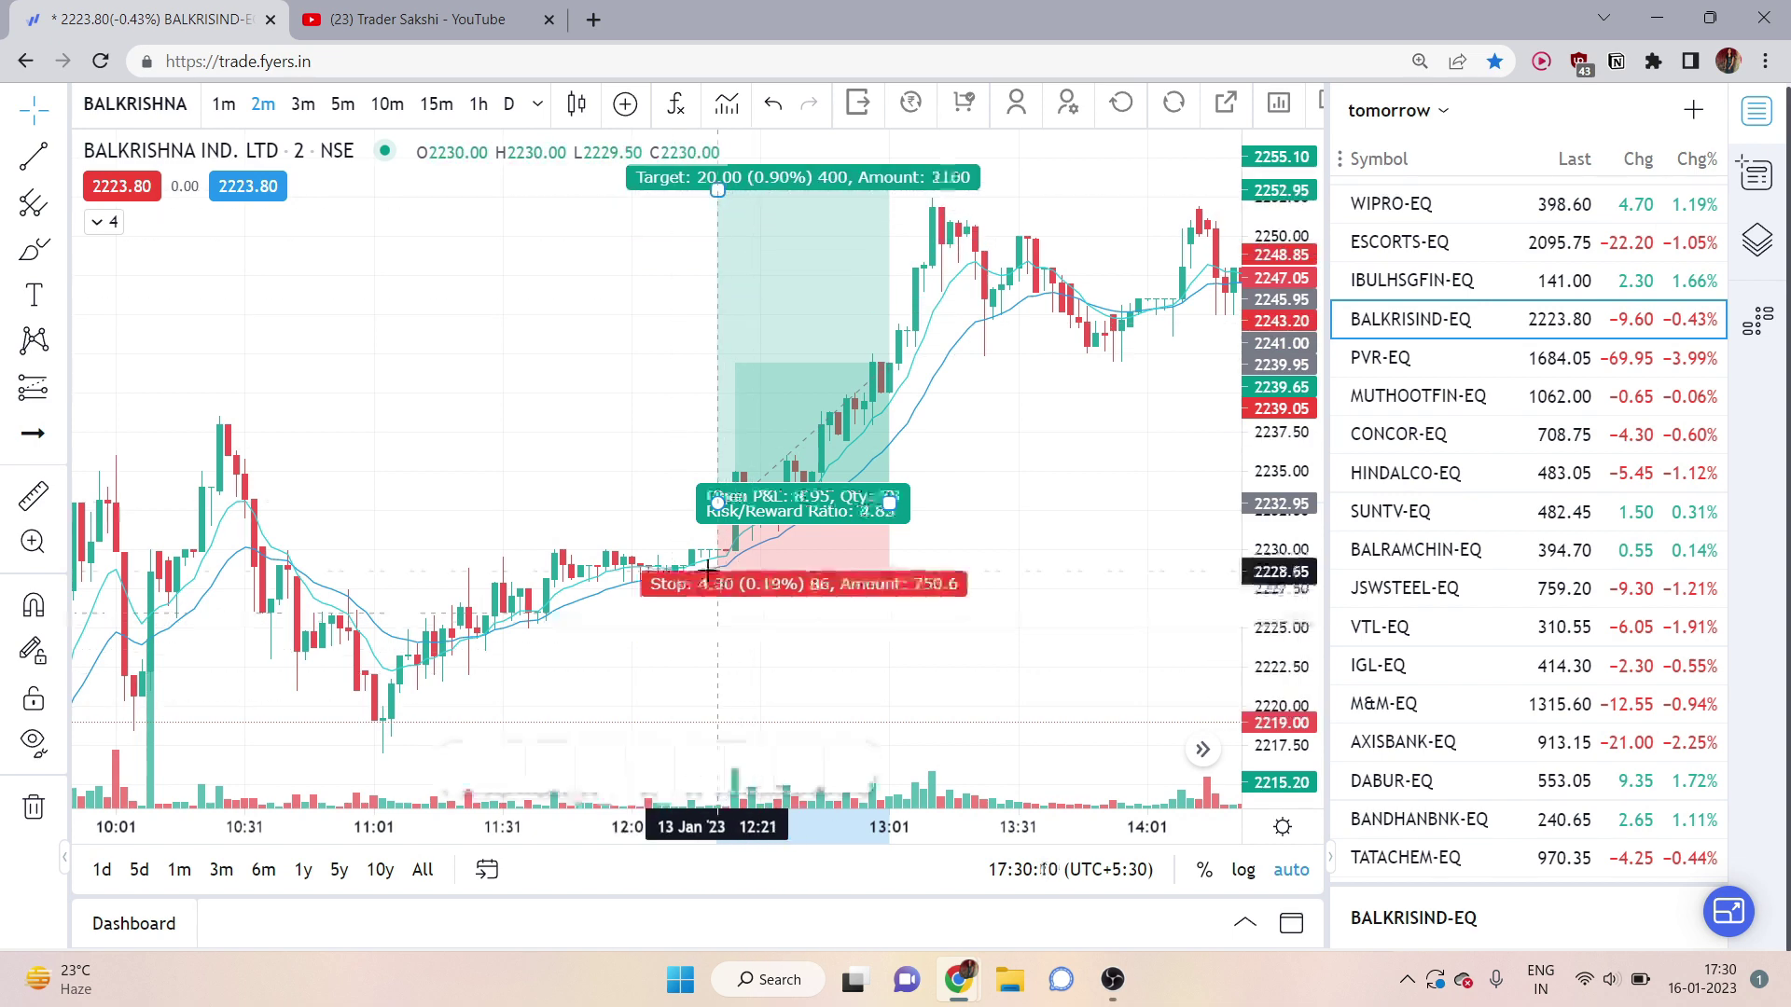
Step: Place a Short Position at the 14:57 candle of 13 January with entry 2242.80, stop 2247.90 and target 2228.05
left_click_drag(1011, 651, 647, 674)
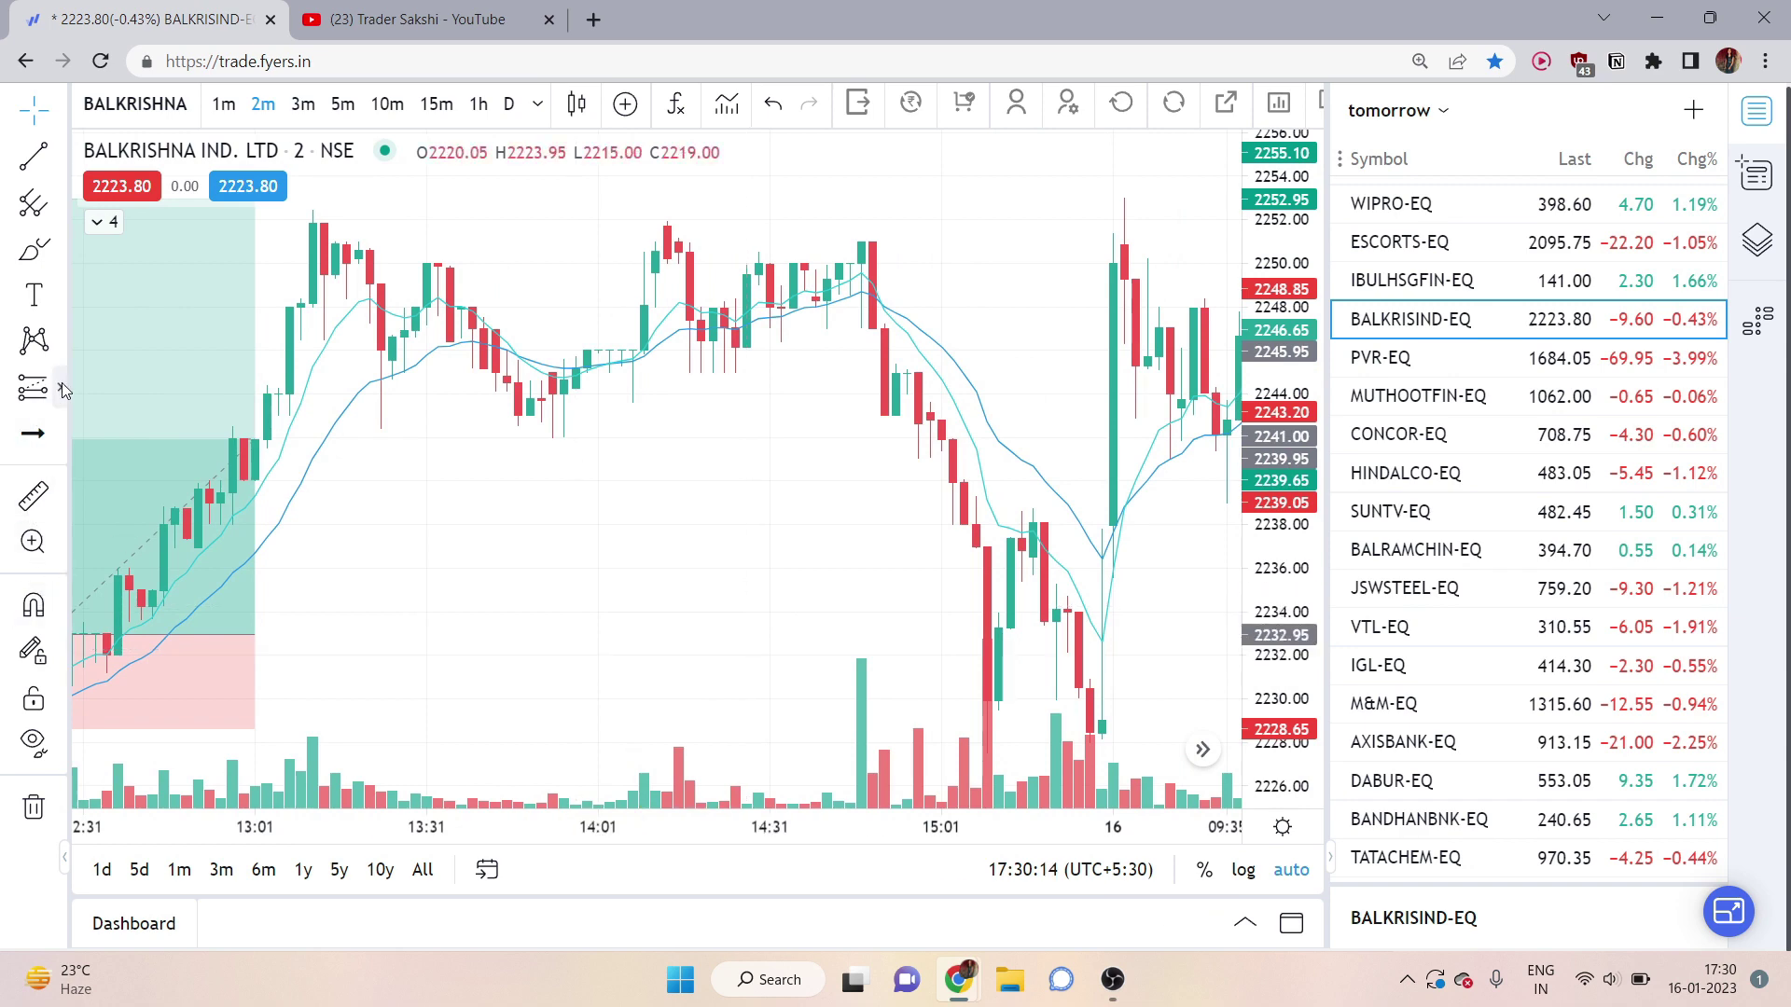
left_click(63, 390)
left_click(149, 439)
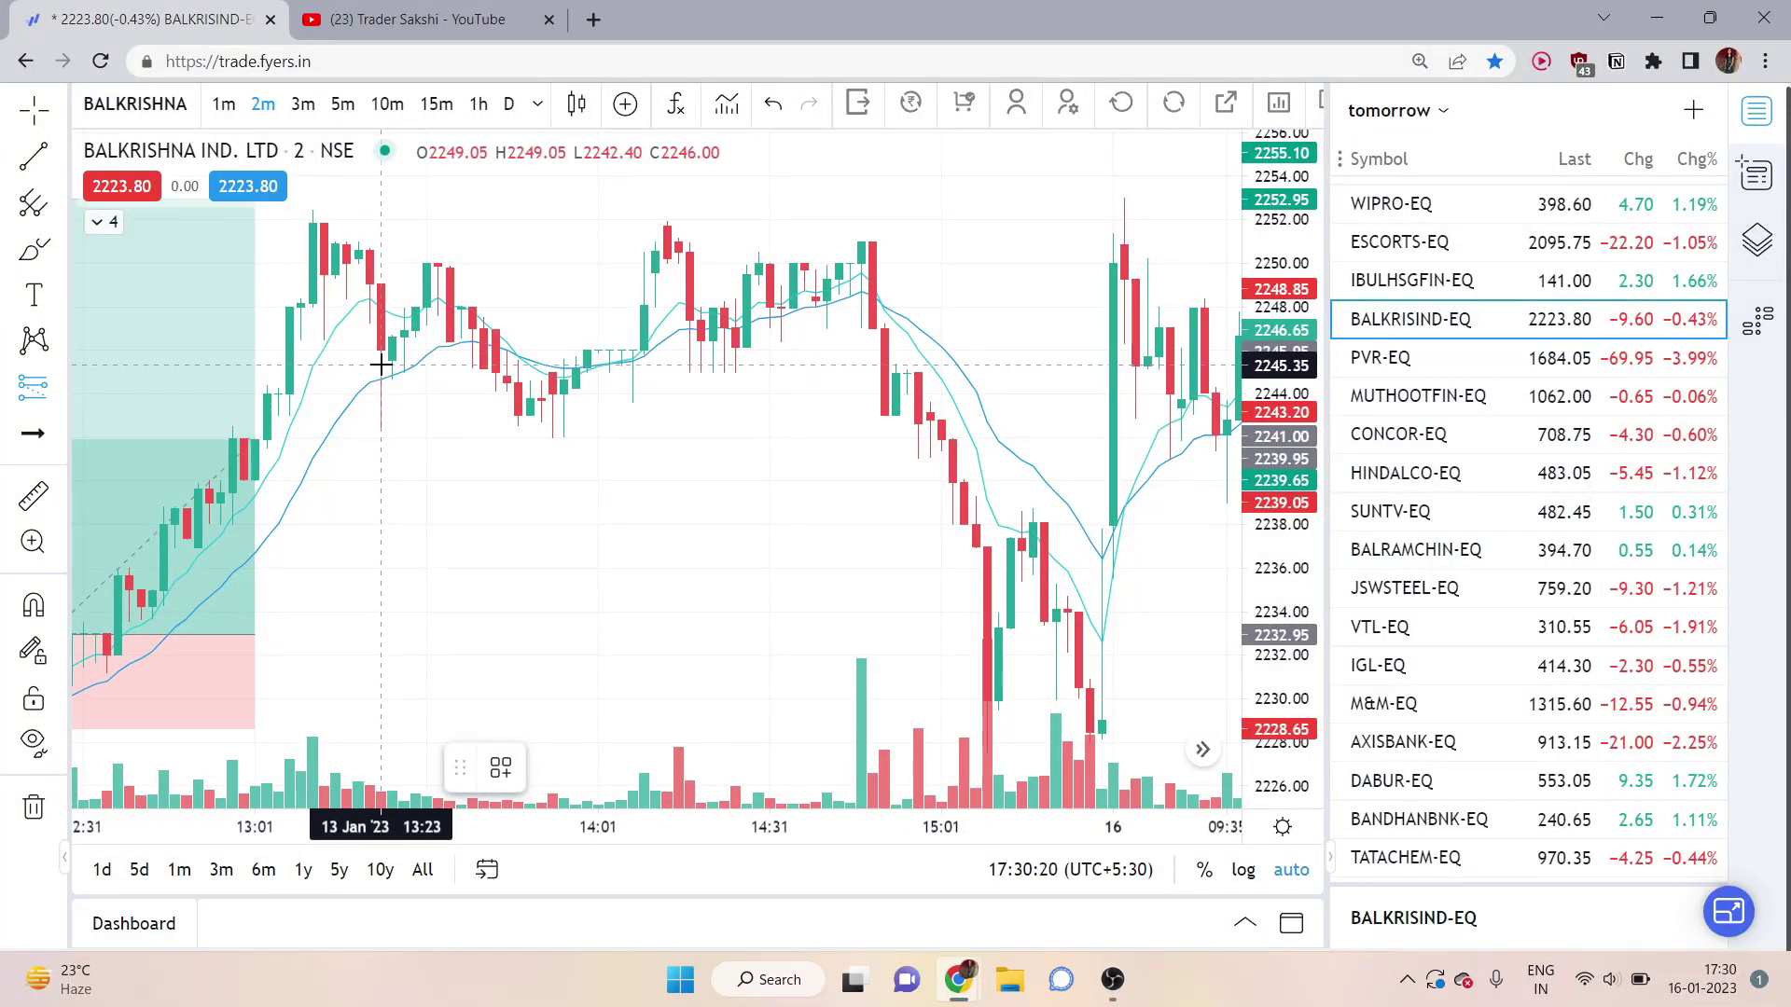
scroll(840, 399, "up", 2)
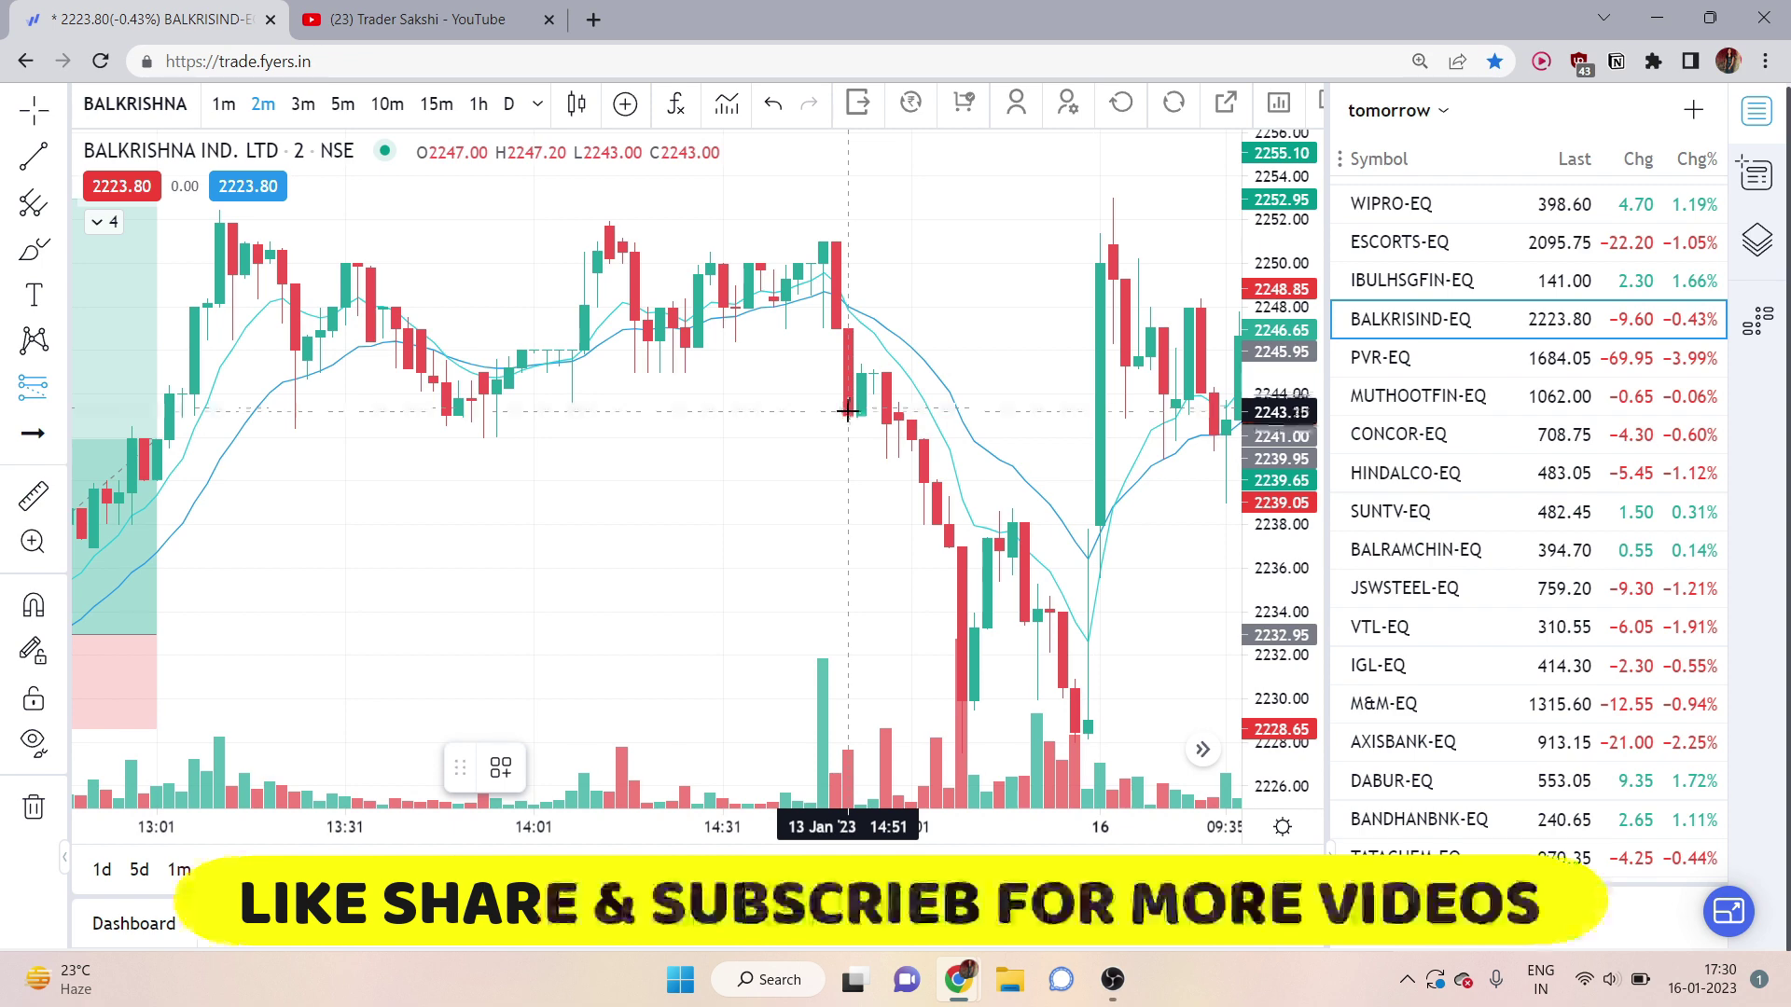
left_click(883, 419)
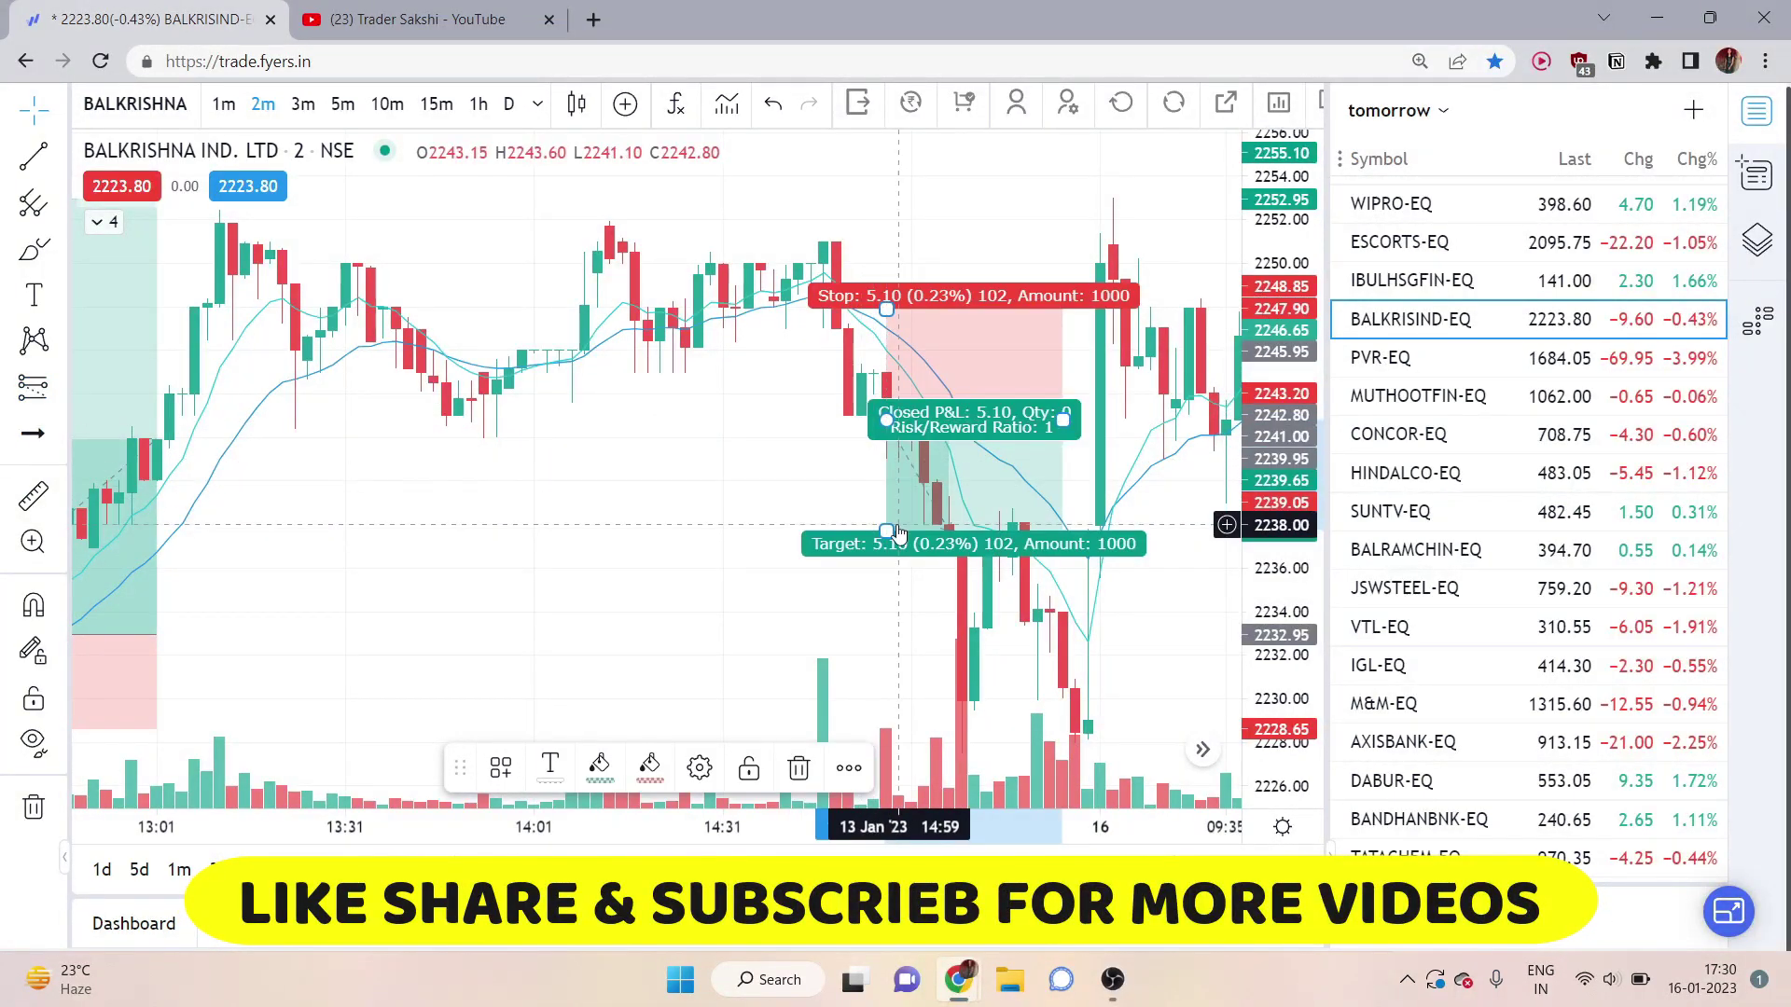
left_click_drag(929, 532, 942, 741)
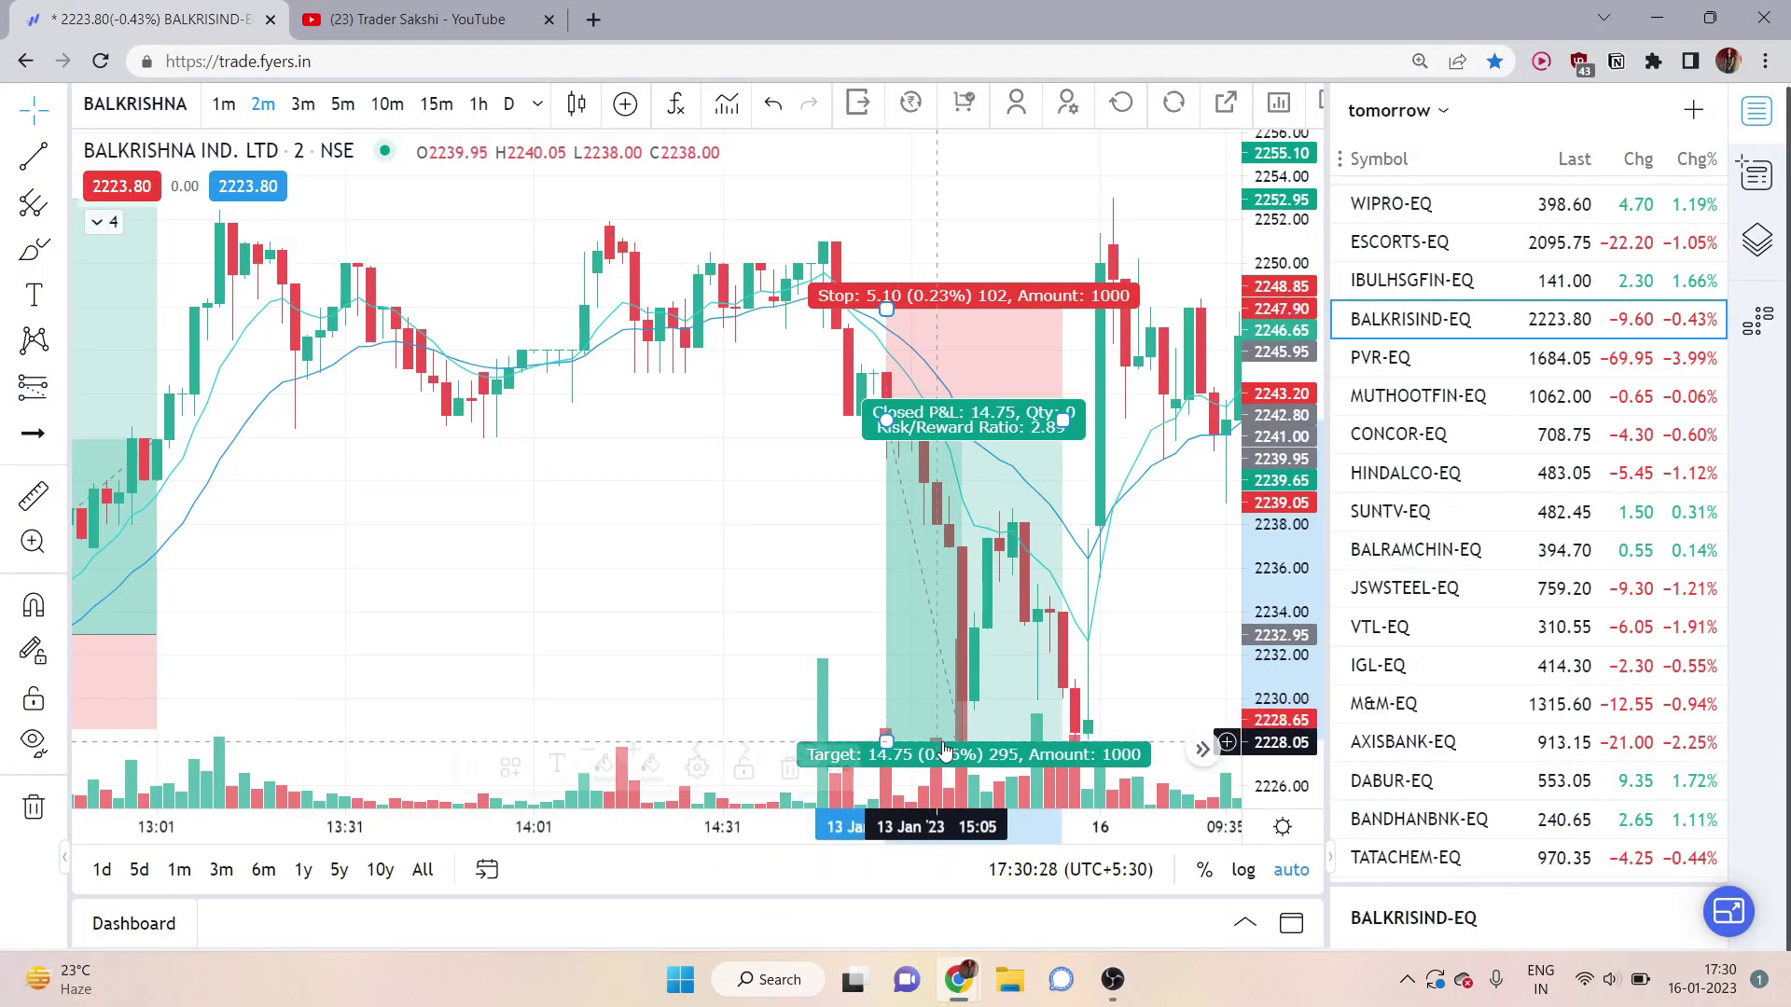
Step: Examine the earlier candles, EMA crossovers and volume of 12 January and the morning of 13 January
scroll(943, 741, "down", 5)
scroll(944, 741, "down", 2)
left_click_drag(860, 664, 1147, 736)
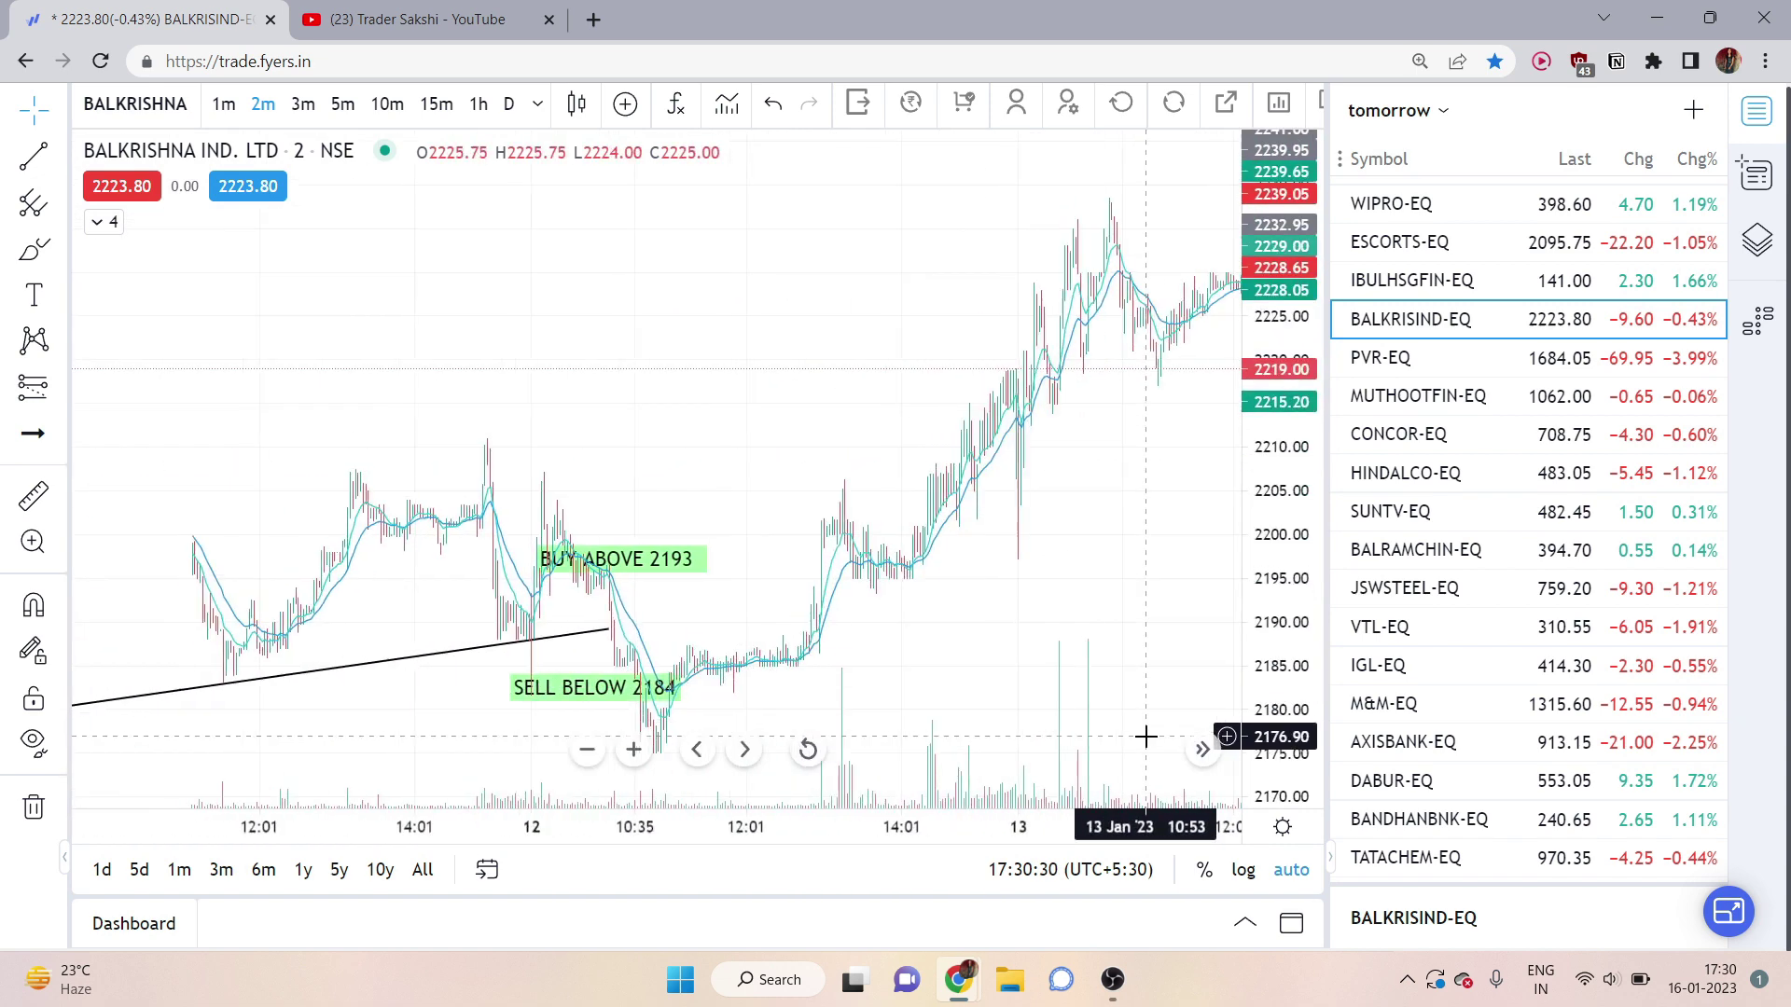
scroll(712, 652, "up", 4)
scroll(673, 640, "up", 2)
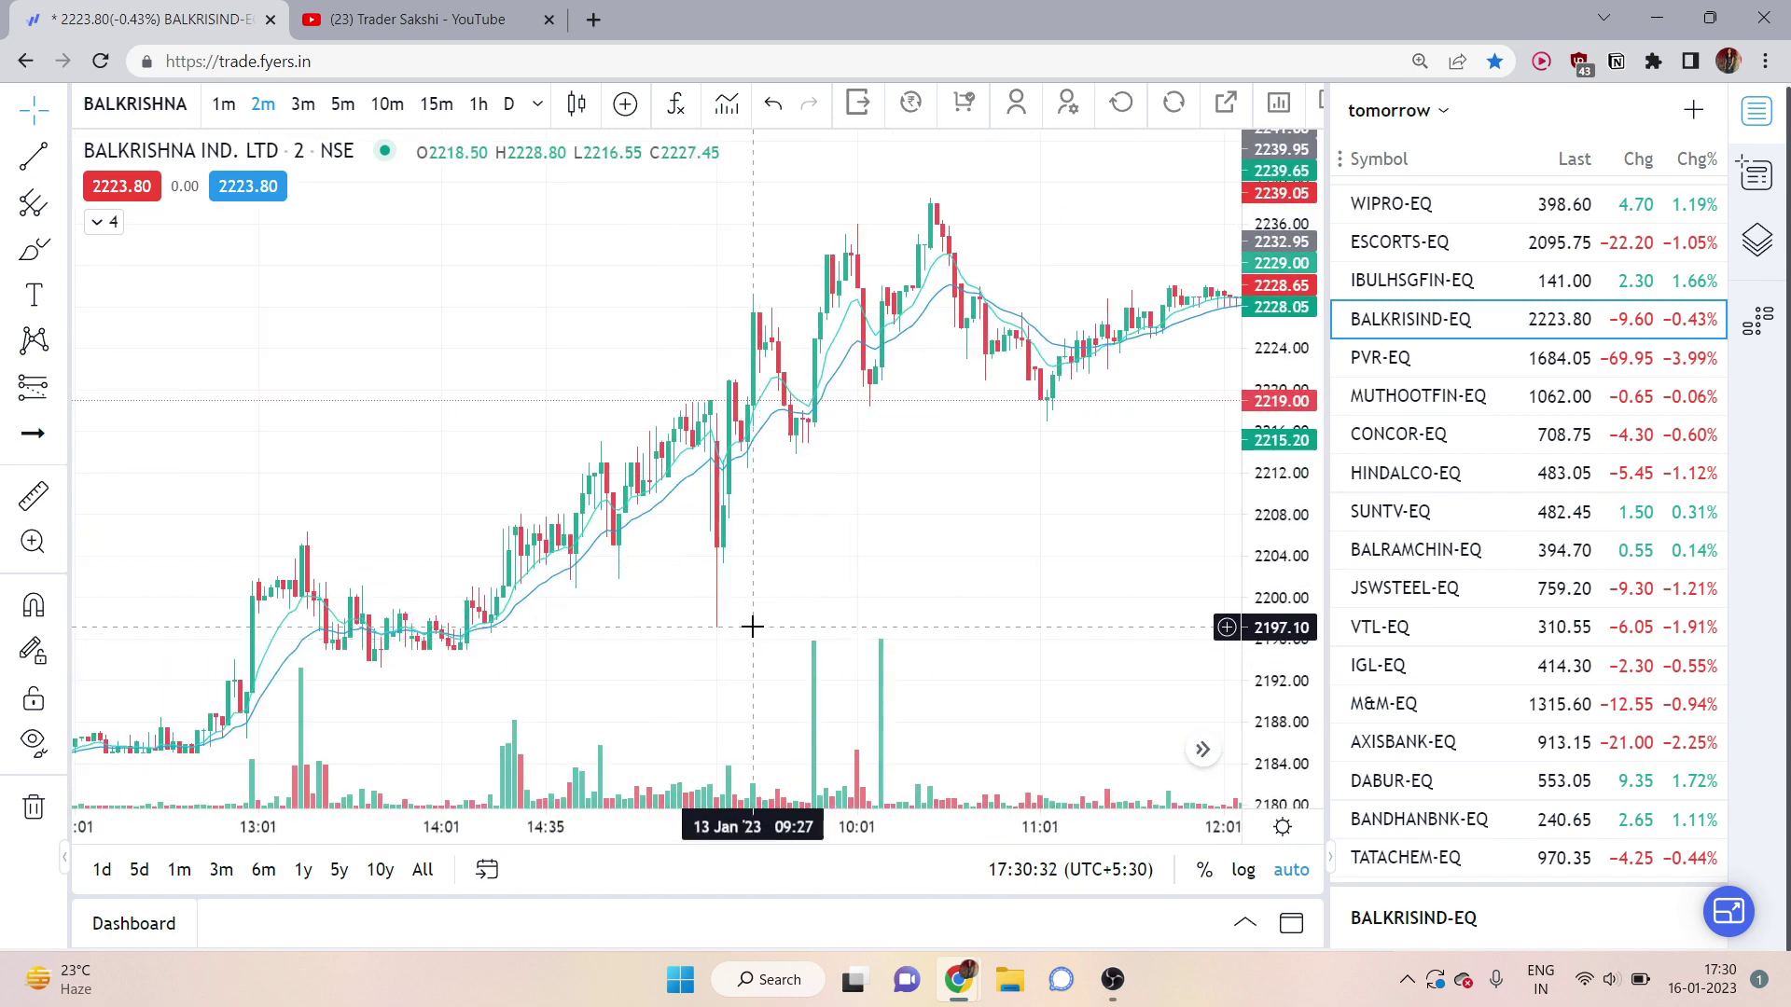
scroll(748, 623, "up", 2)
scroll(644, 570, "up", 2)
left_click_drag(644, 571, 633, 563)
scroll(652, 551, "up", 2)
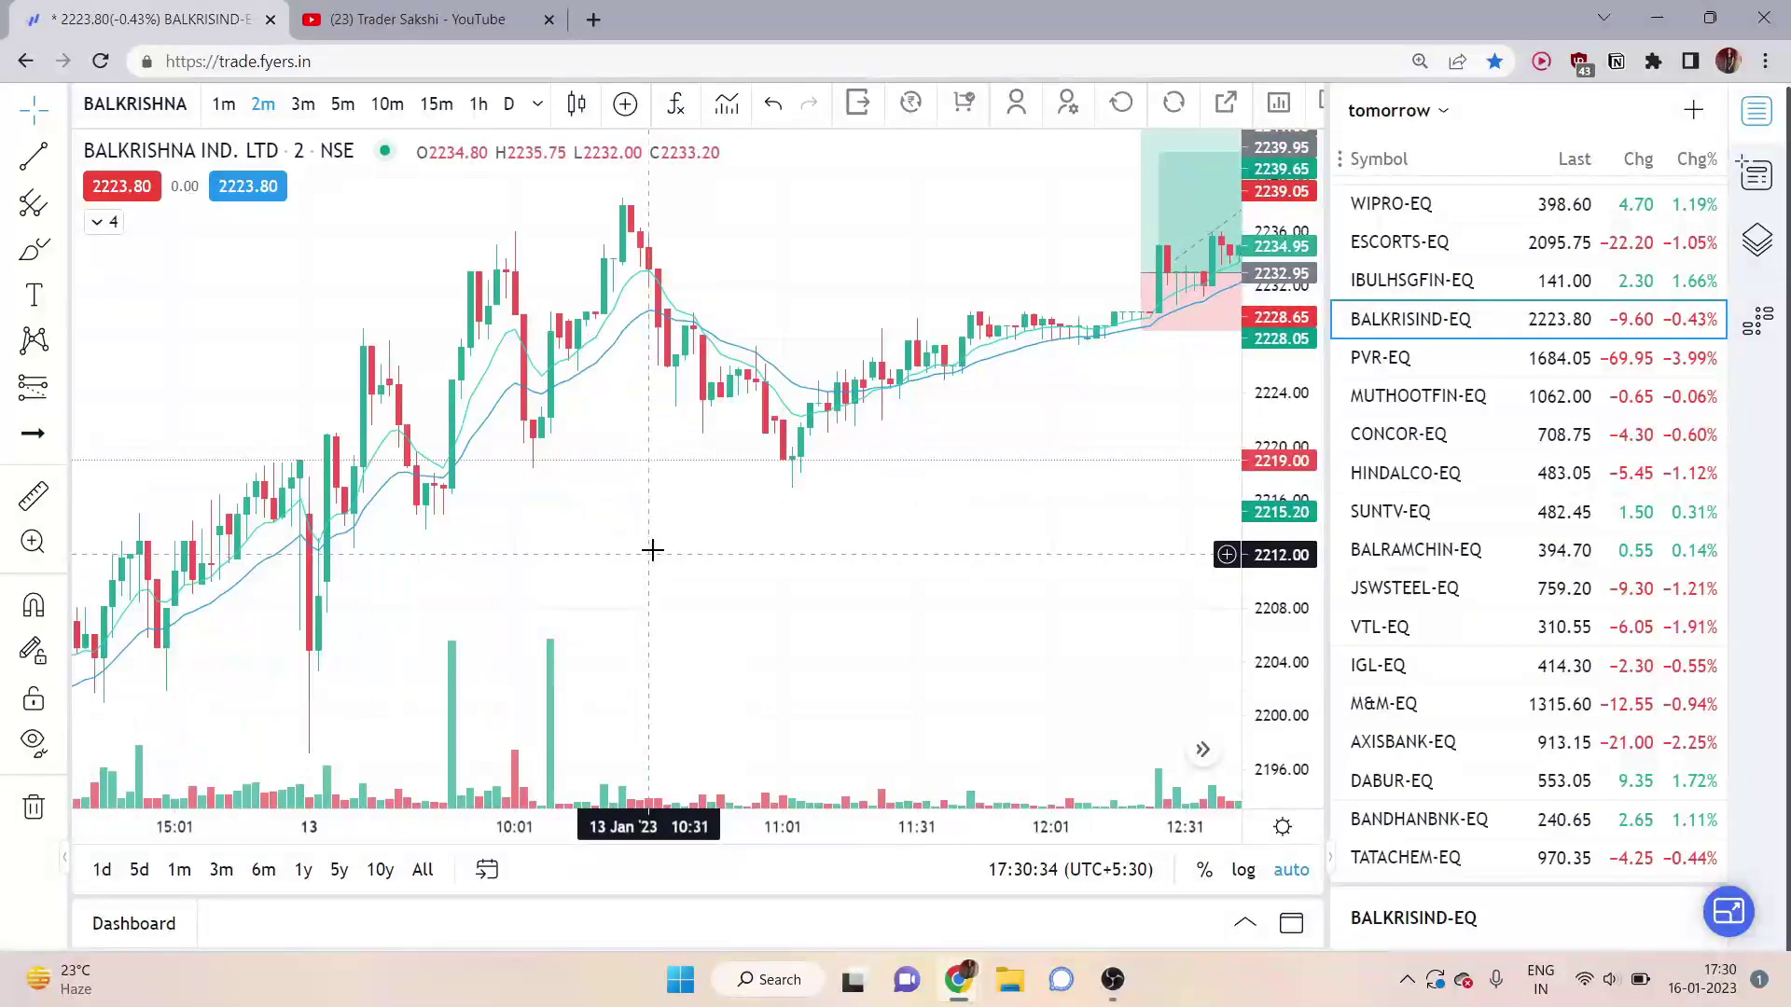
left_click_drag(743, 573, 590, 560)
Step: Review the long and short trades marked on the BALKRISHNA chart across 13 and 16 January
scroll(814, 560, "down", 5)
left_click_drag(942, 588, 289, 516)
scroll(875, 585, "down", 3)
scroll(840, 574, "right", 5)
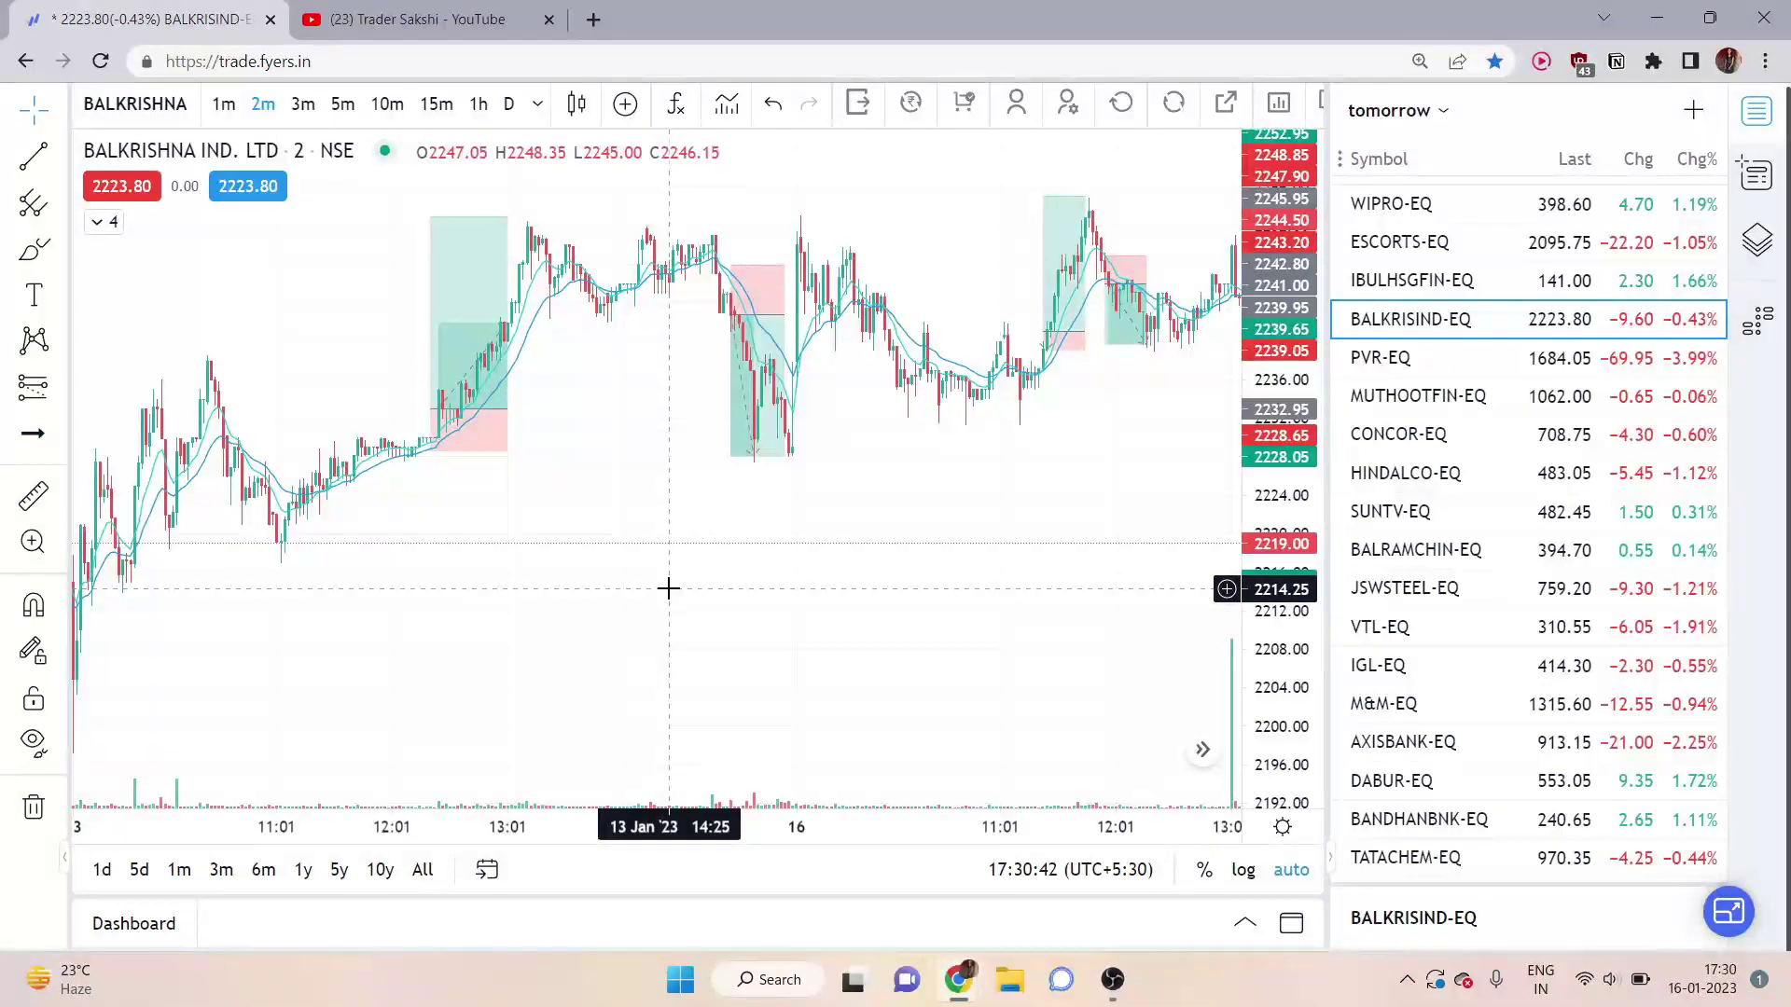
scroll(737, 525, "right", 3)
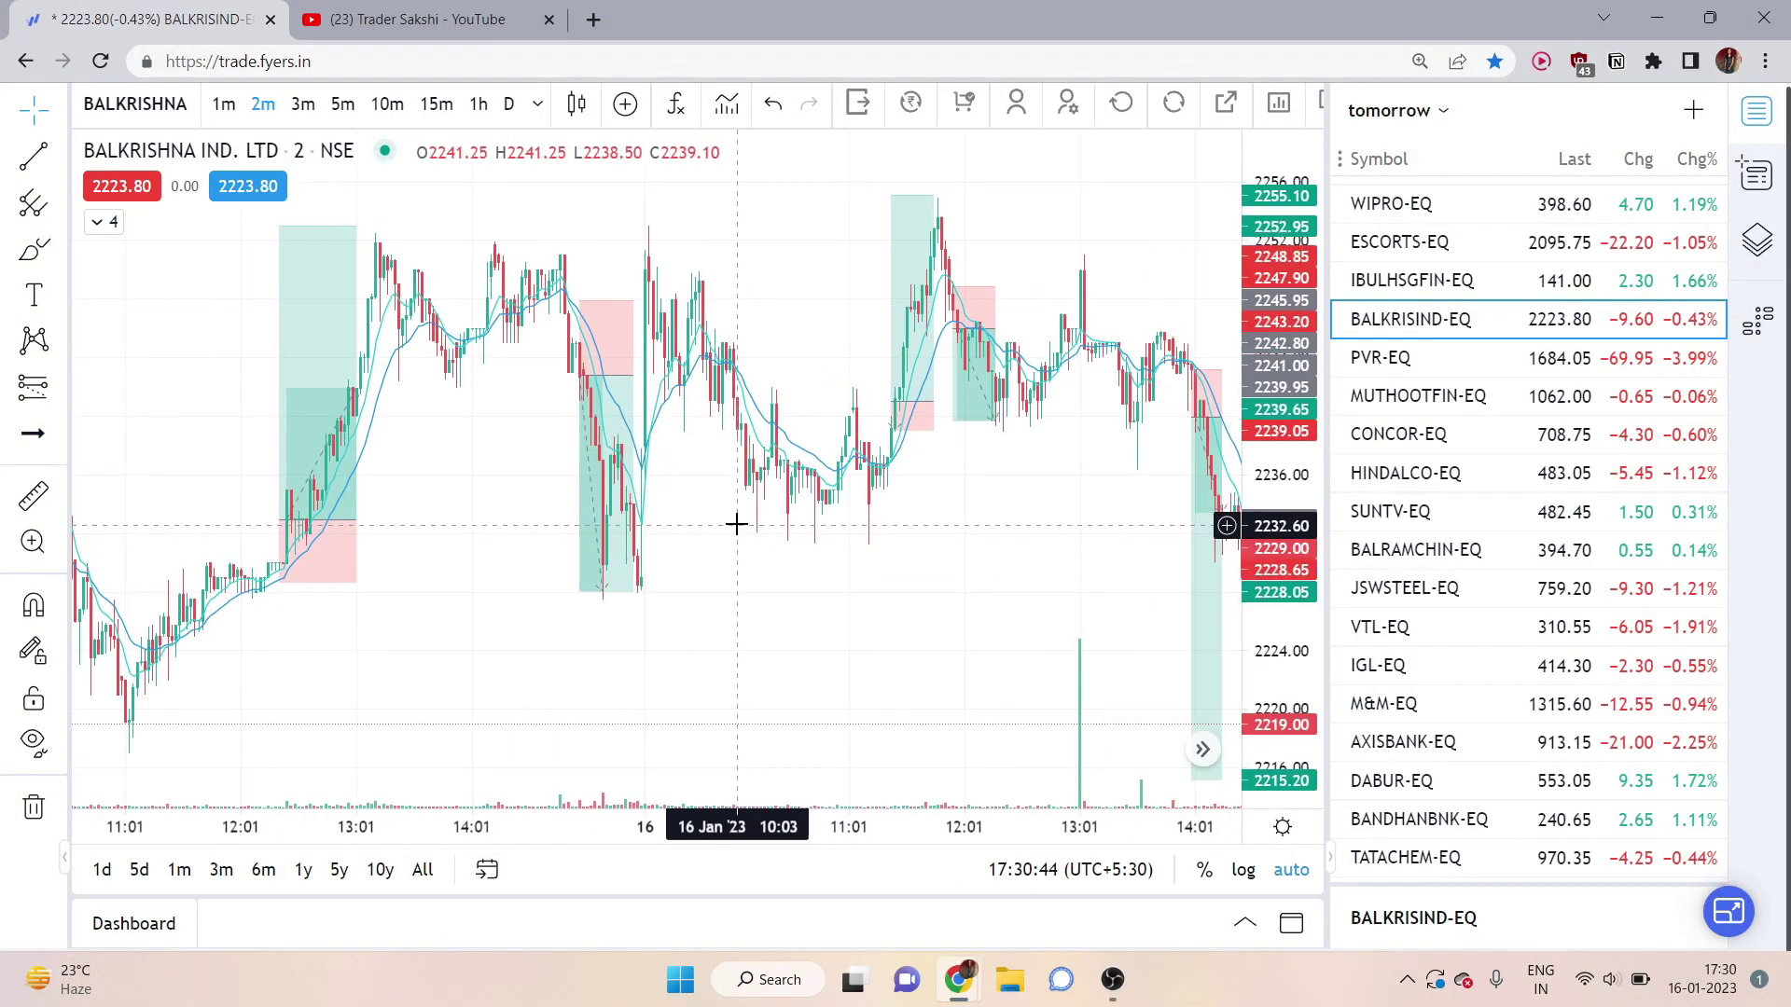
scroll(743, 540, "down", 5)
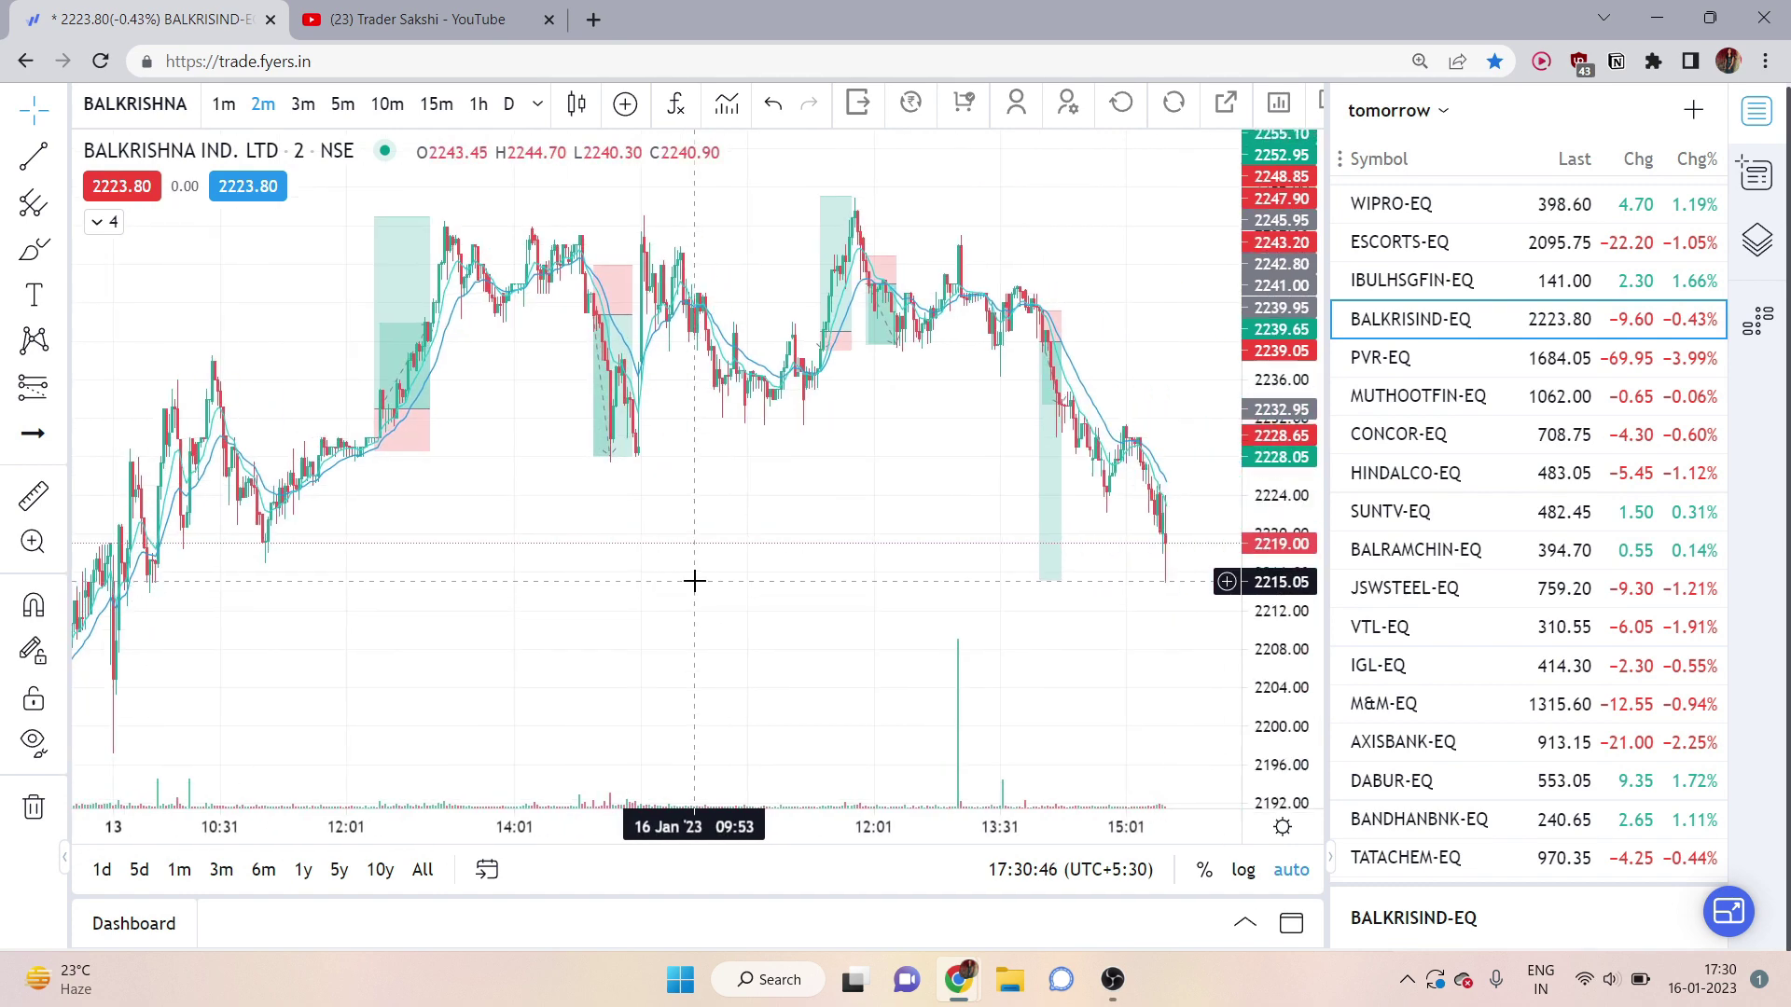